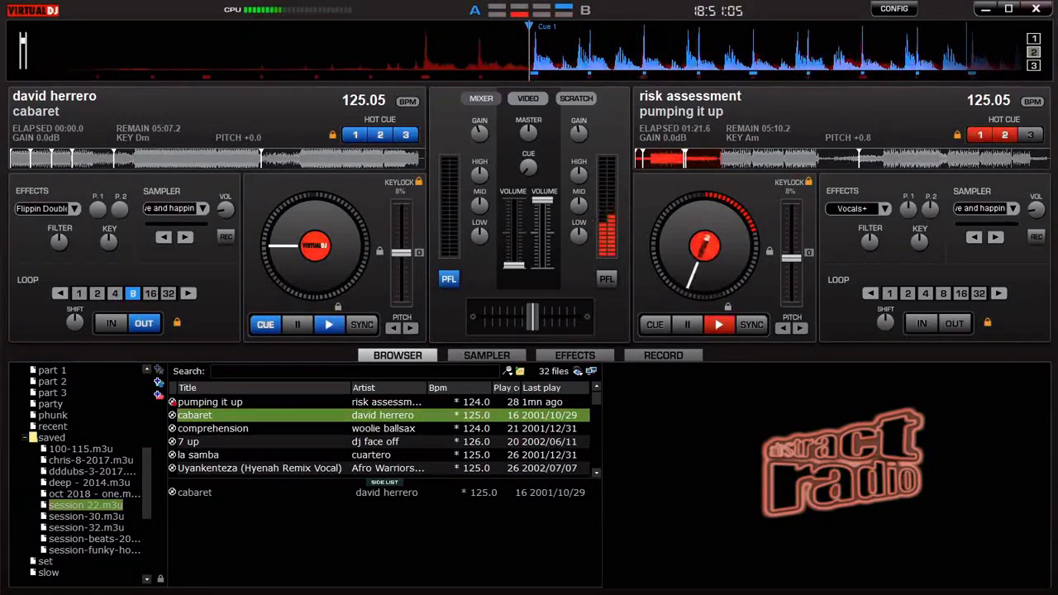
Start "cabaret" on deck A and repeatedly retrigger its hot cues, mainly cue 2, to line it up with "pumping it up"
key("space")
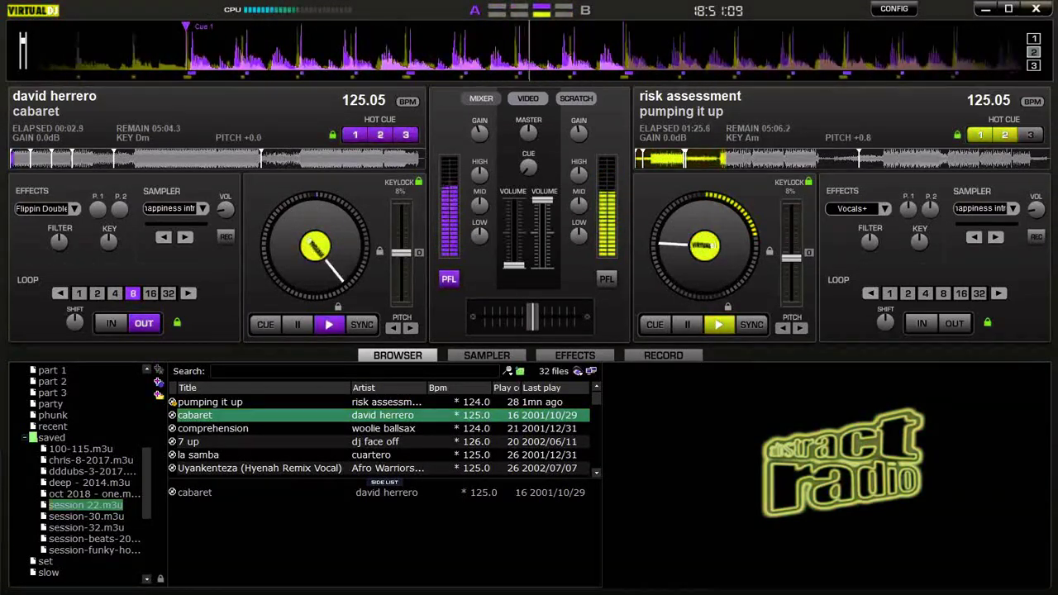
key("1")
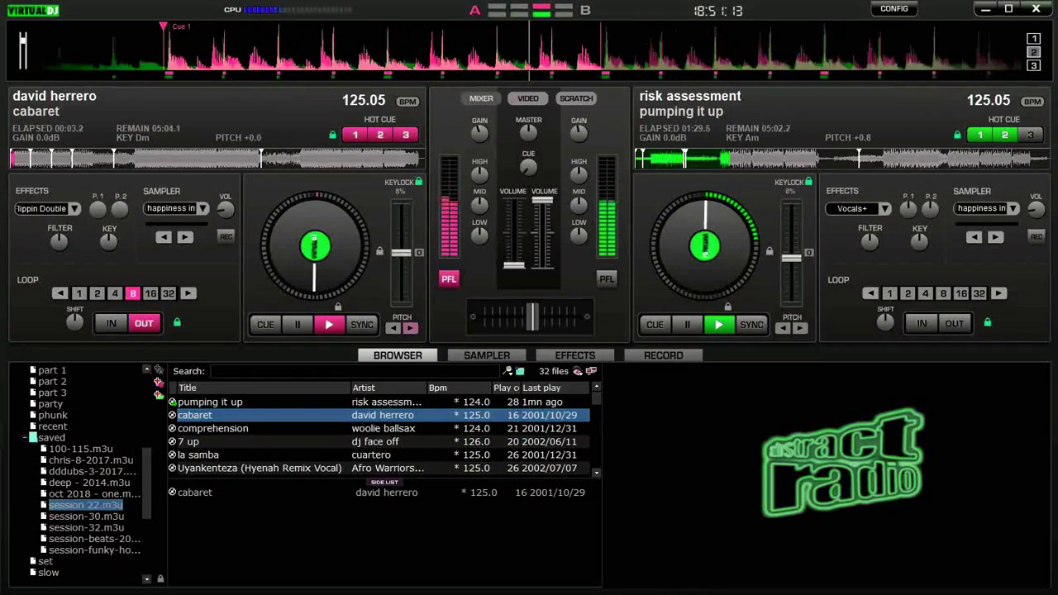
key("2")
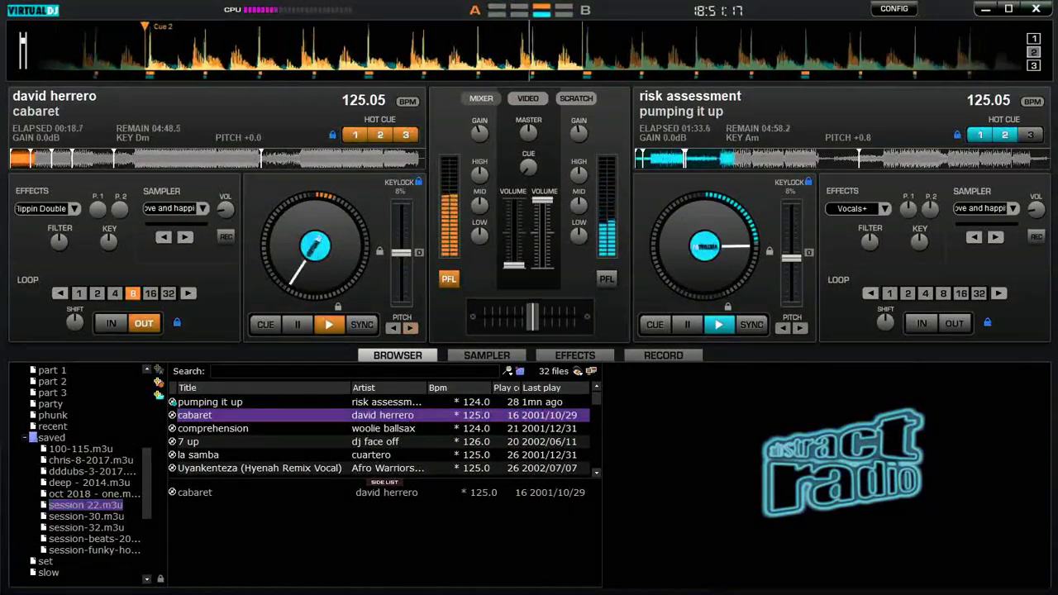
key("2")
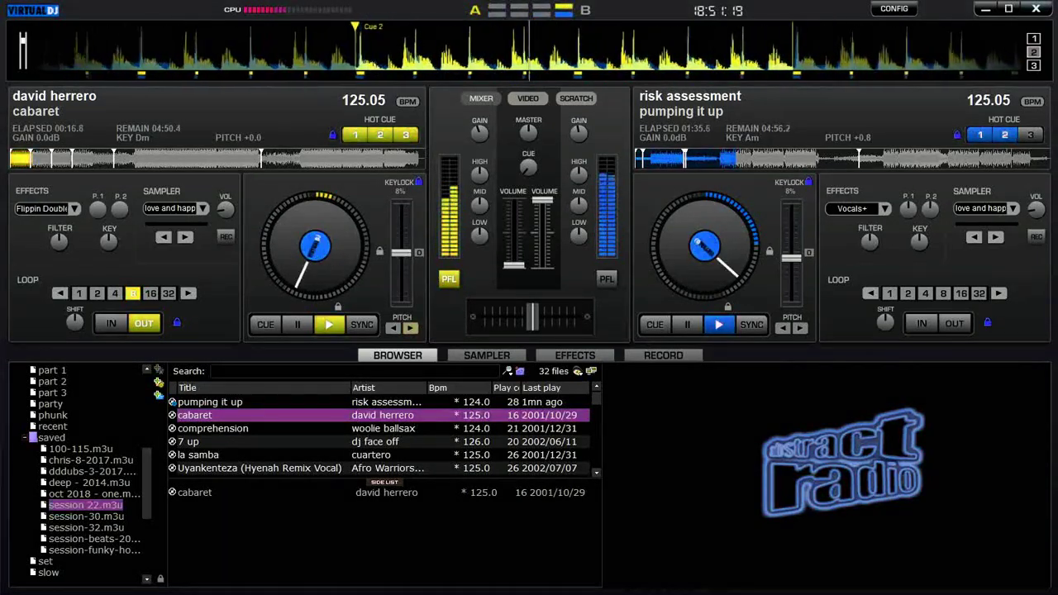
key("2")
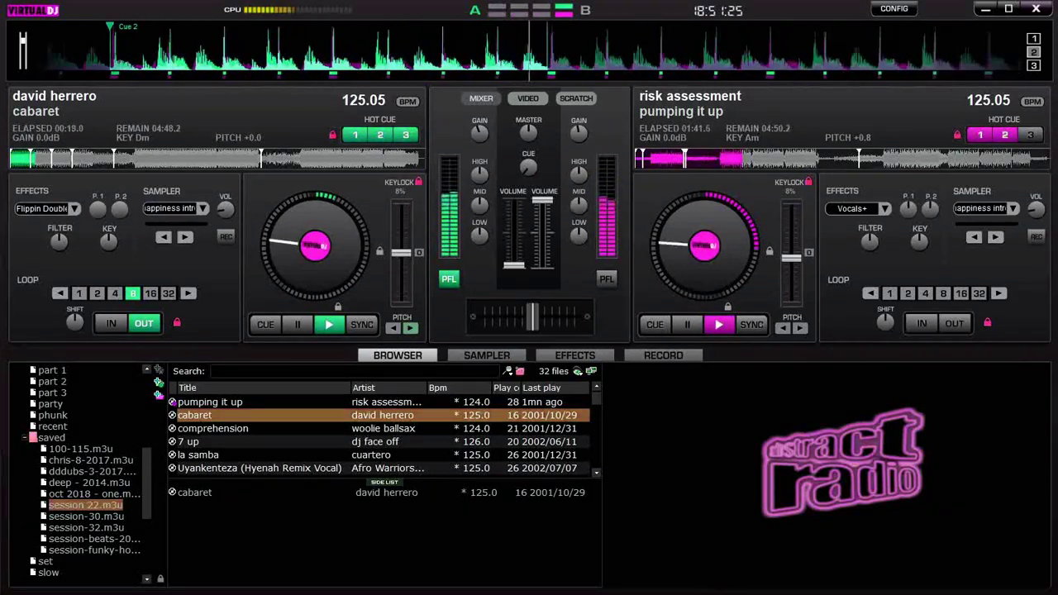
key("2")
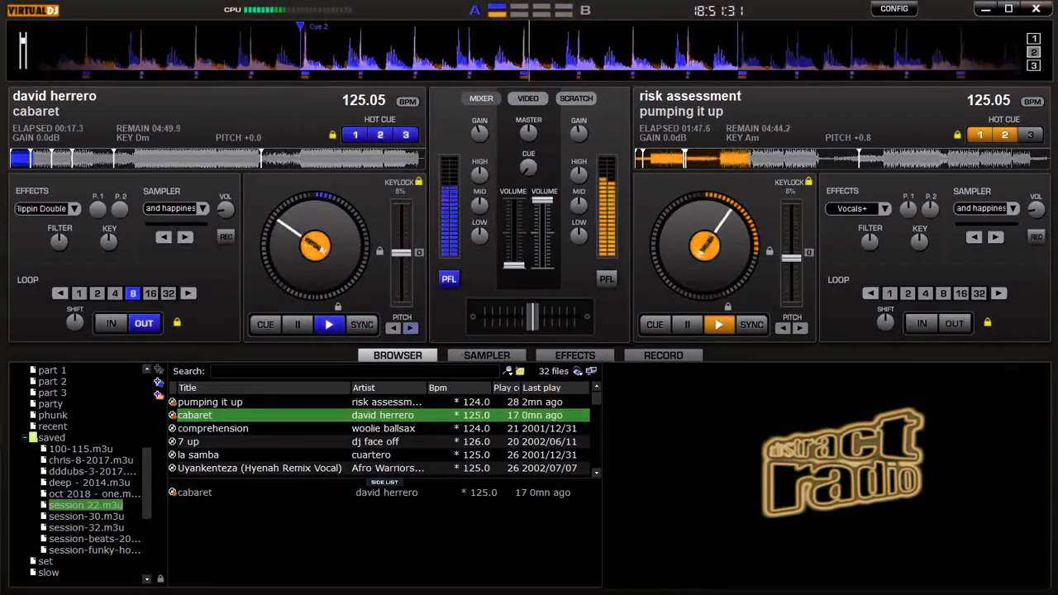
key("2")
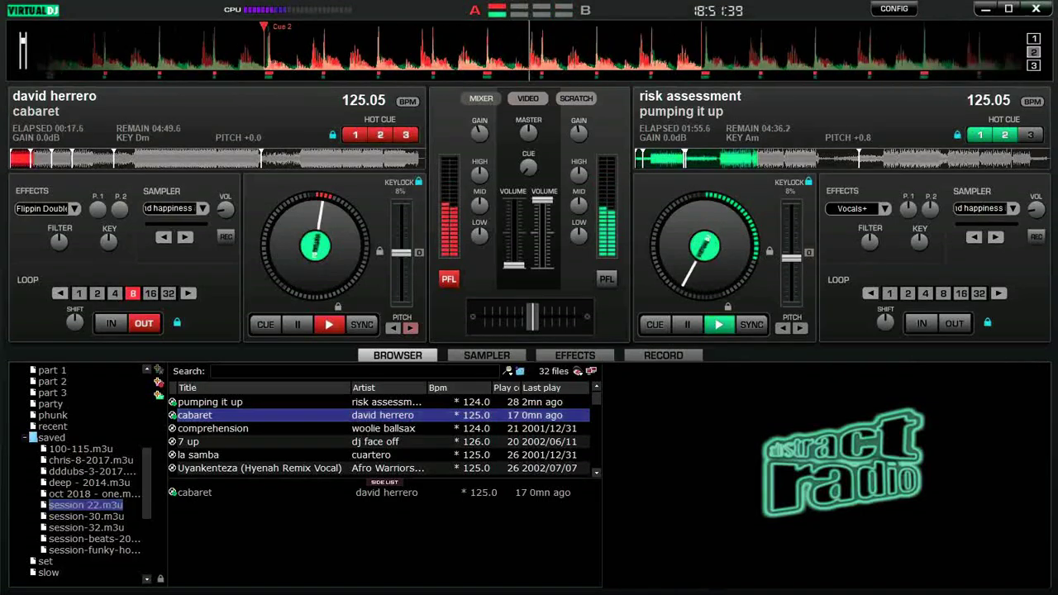
key("2")
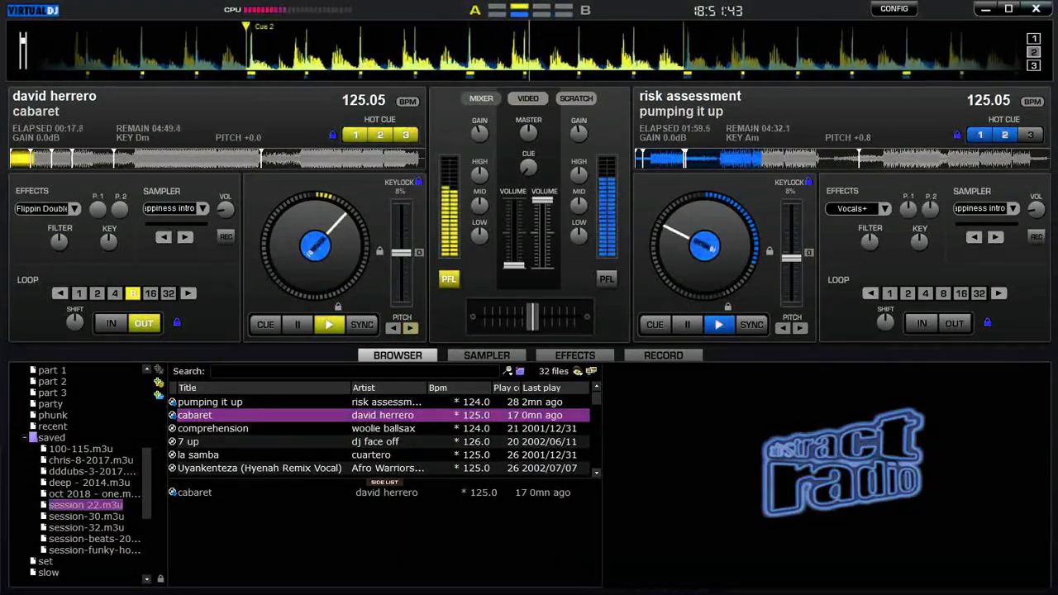
key("2")
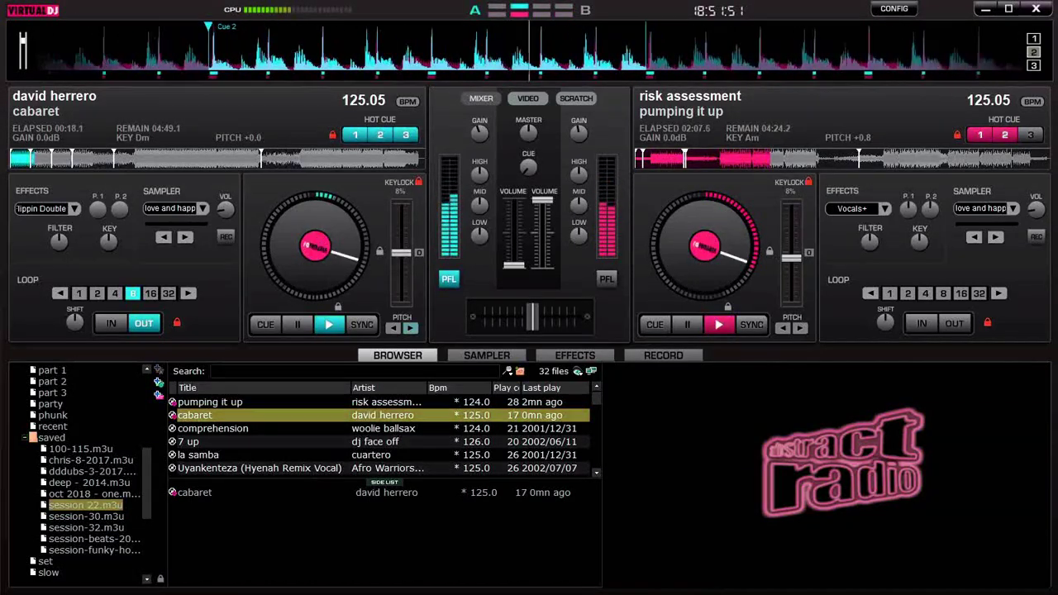
key("2")
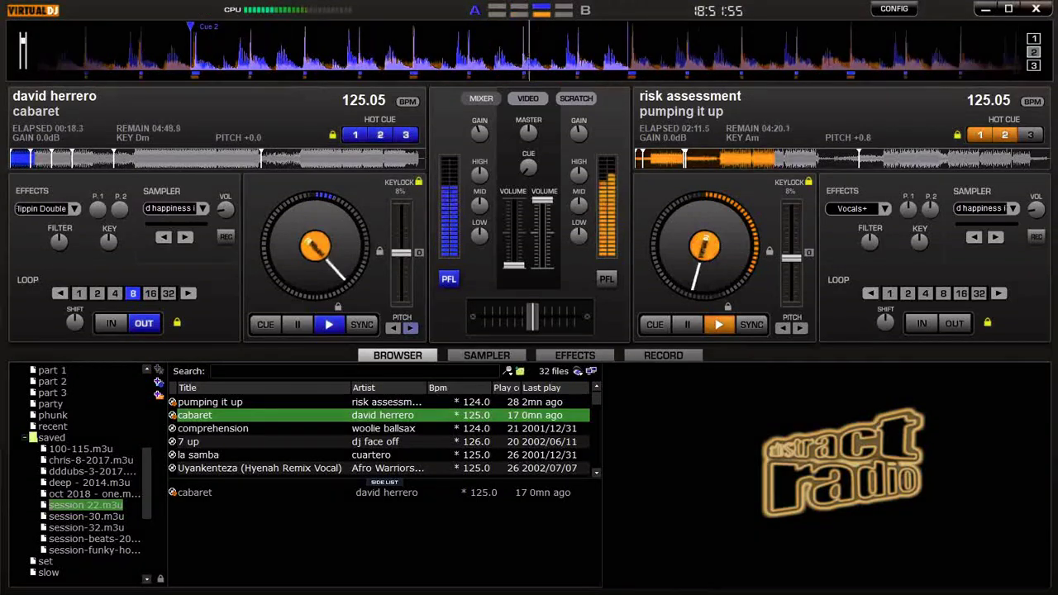
key("2")
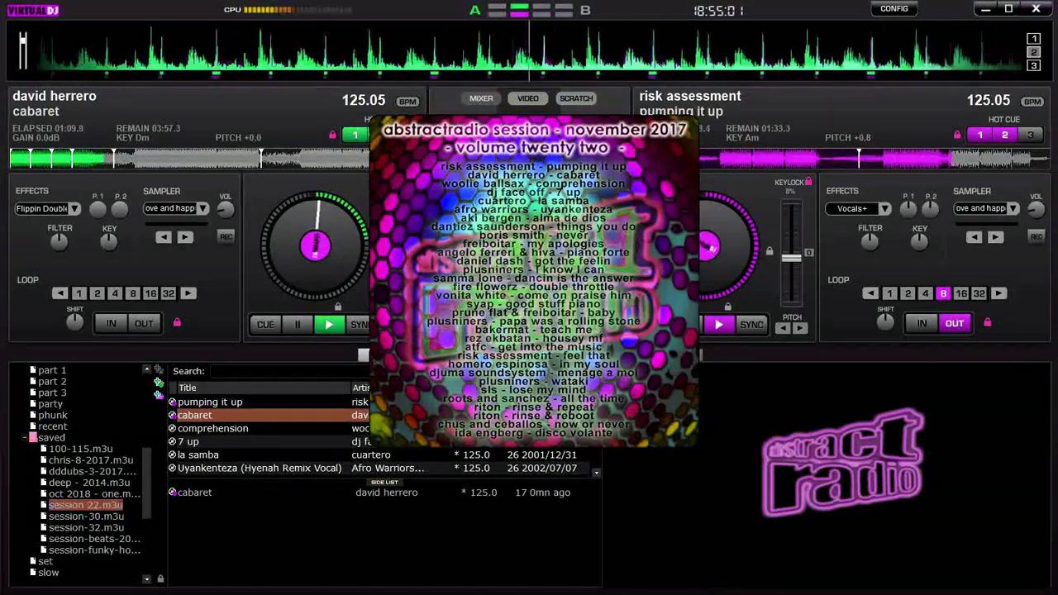
Load "comprehension" onto deck B, followed by "7 up" onto deck A
left_click(213, 428)
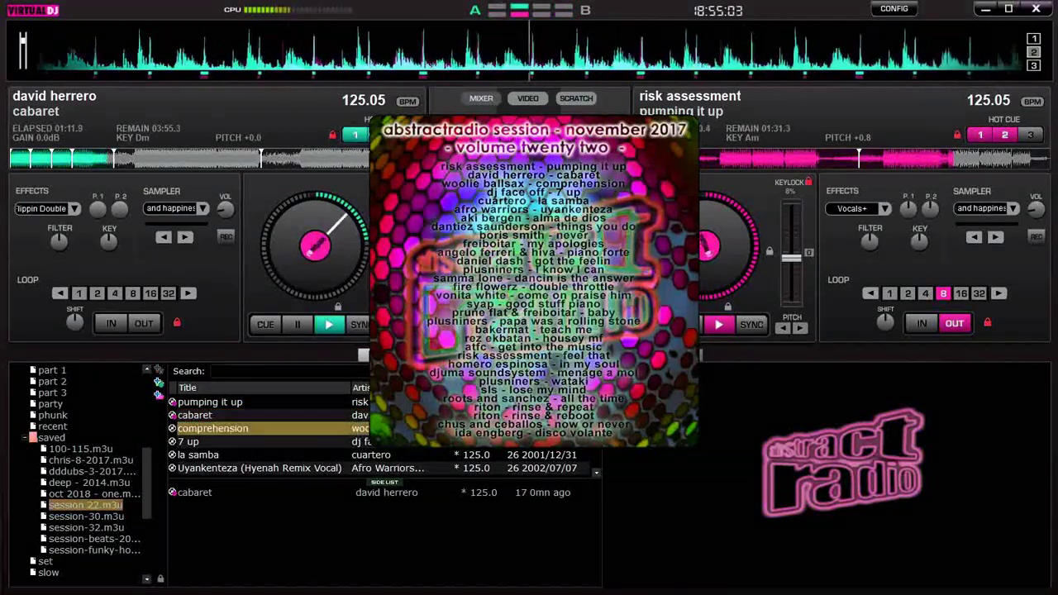
key("shift+Right")
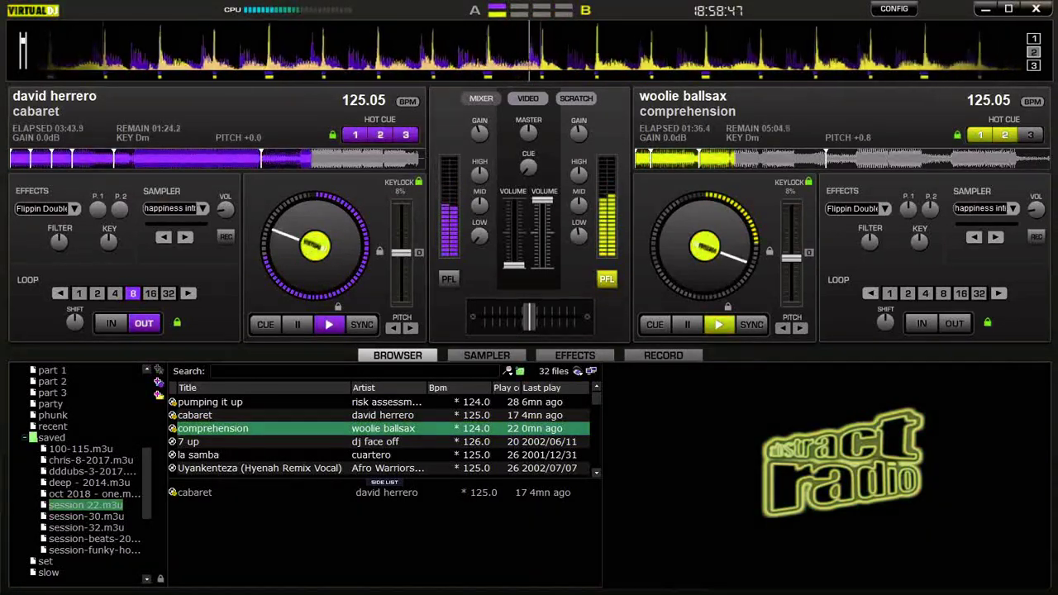
left_click(189, 442)
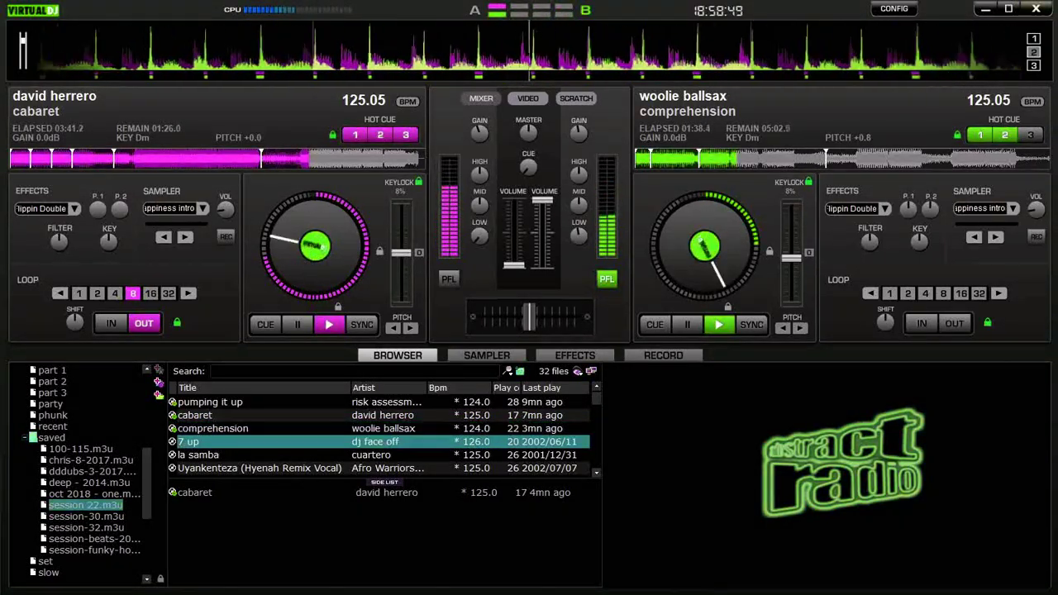
key("Left")
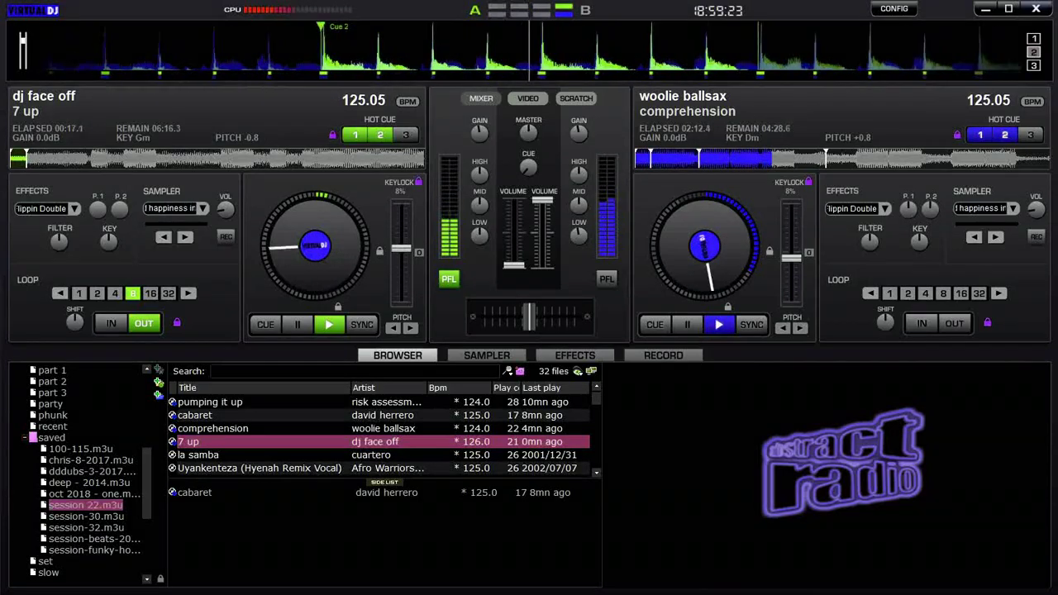
Load "la samba" onto deck B and start it playing with an 8-beat loop
scroll(380, 435, "down", 3)
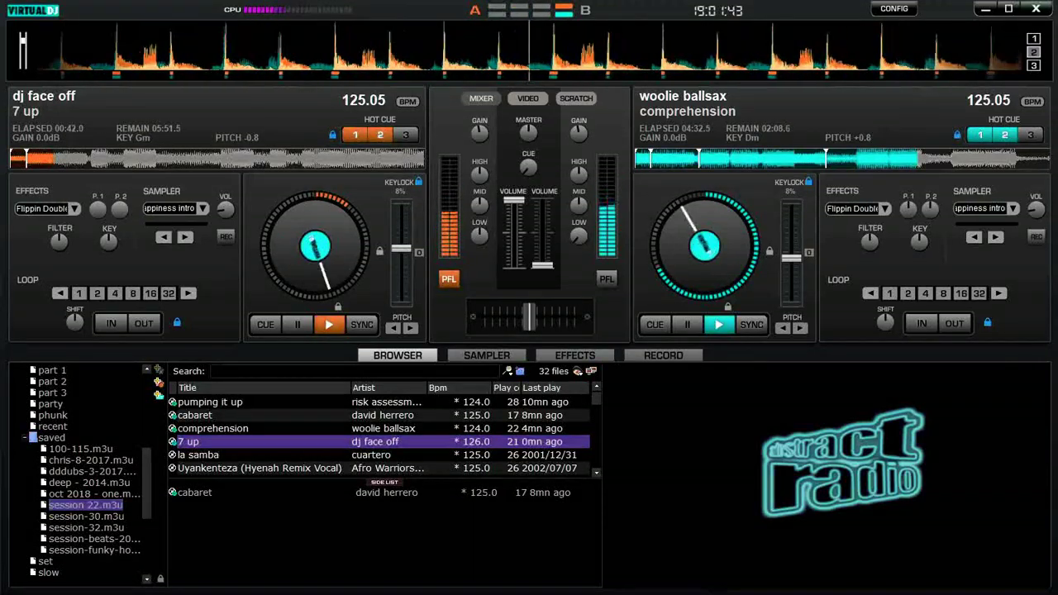
left_click(198, 455)
key("Right")
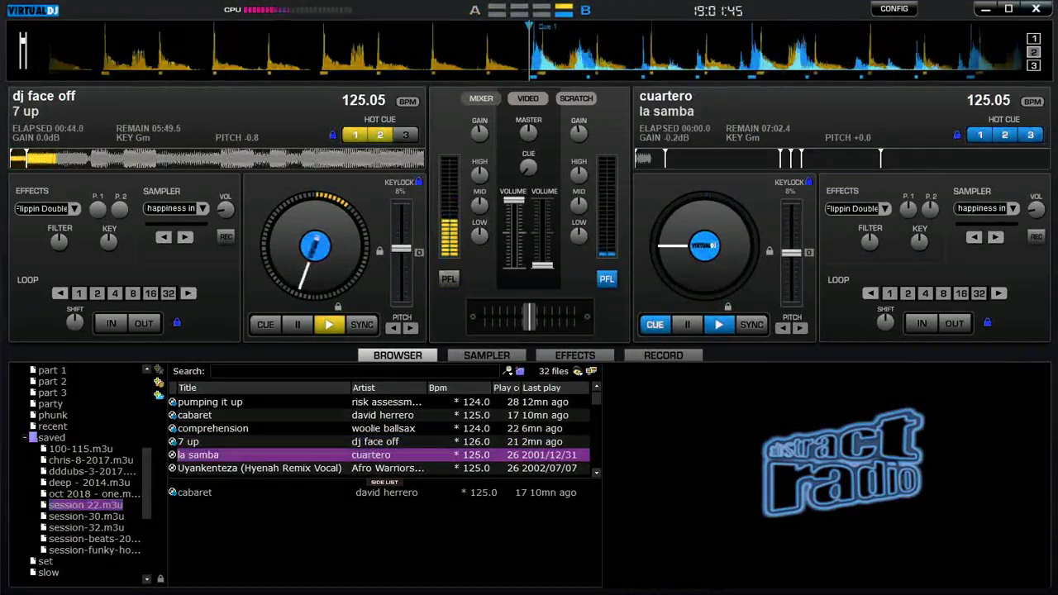
key("space")
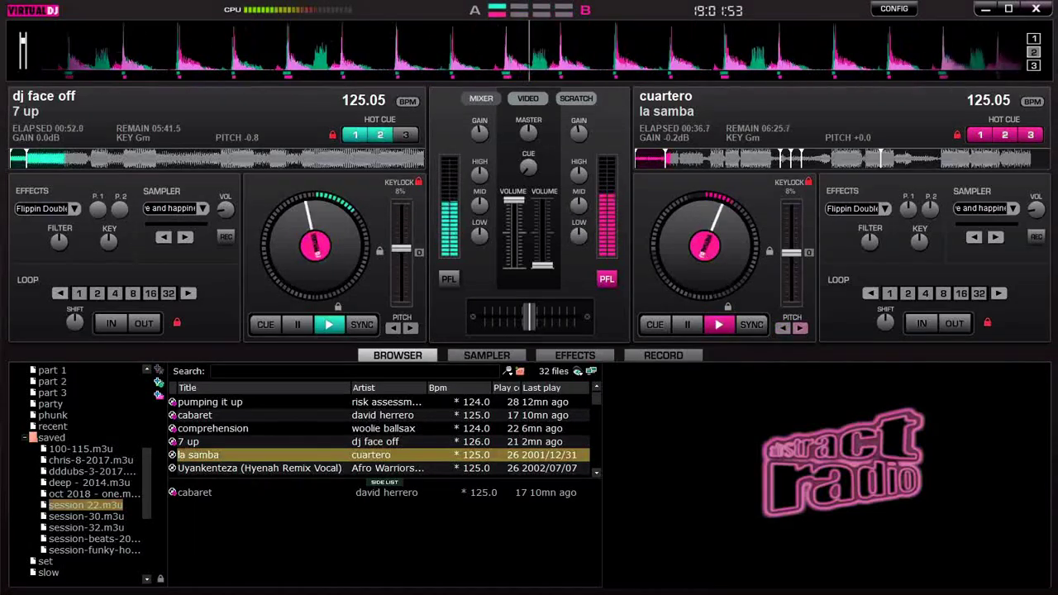
key("l")
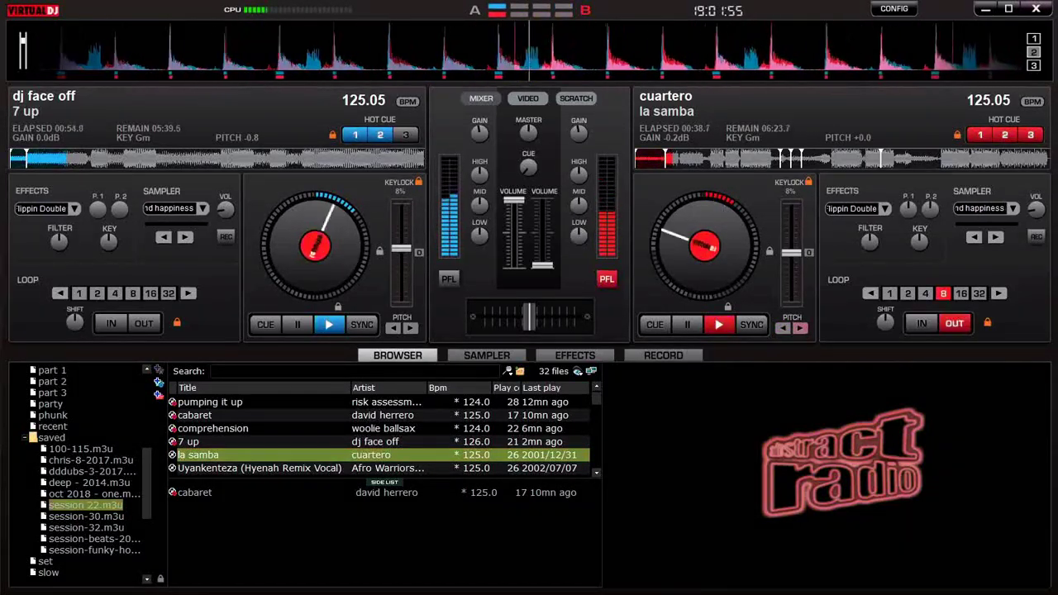
Repeatedly retrigger hot cue 2 of "la samba" on deck B to line it up with "7 up"
key("2")
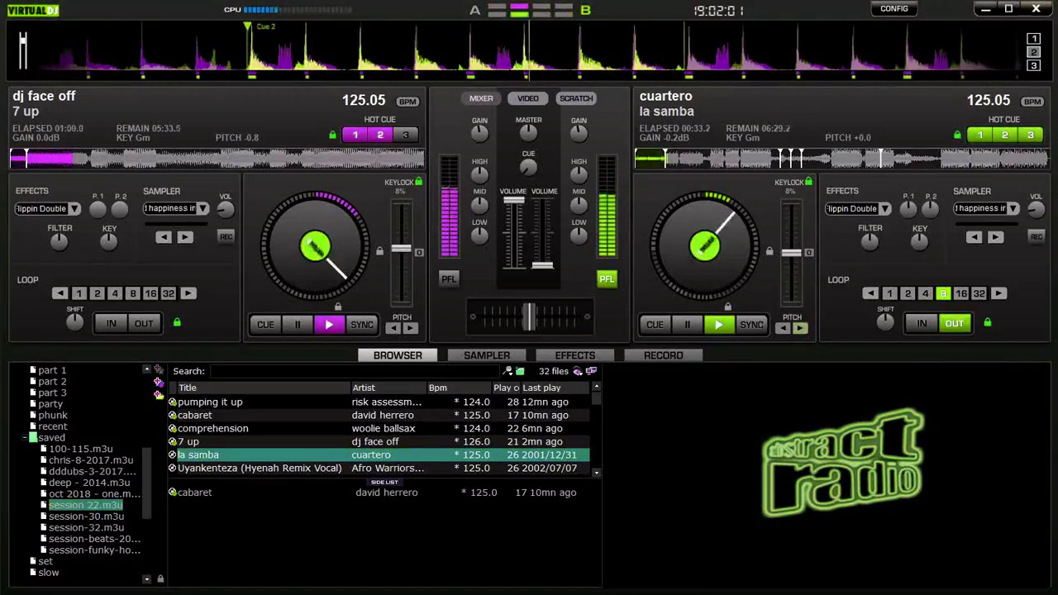
key("2")
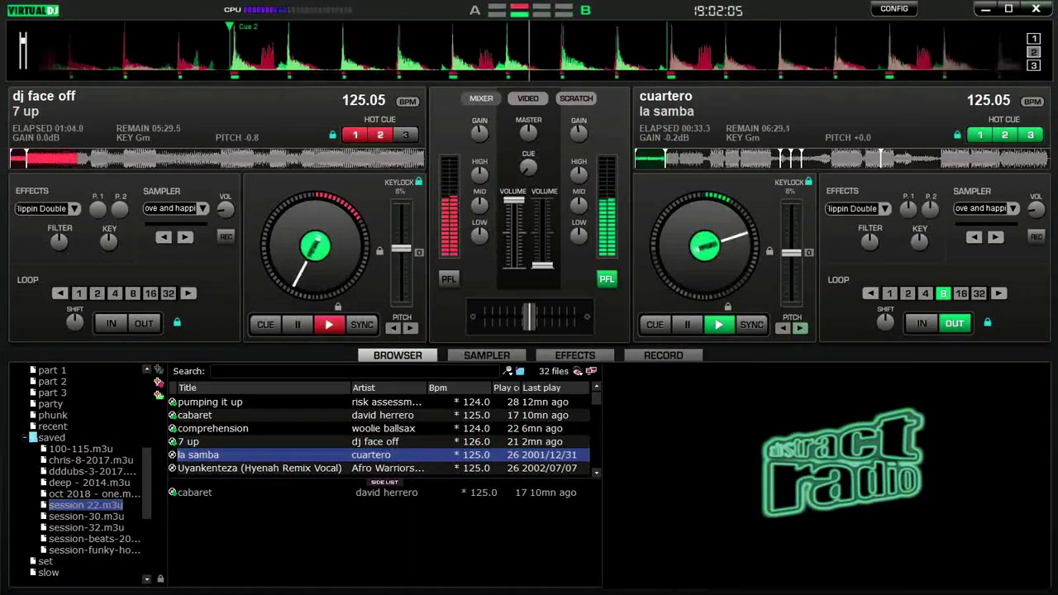
key("2")
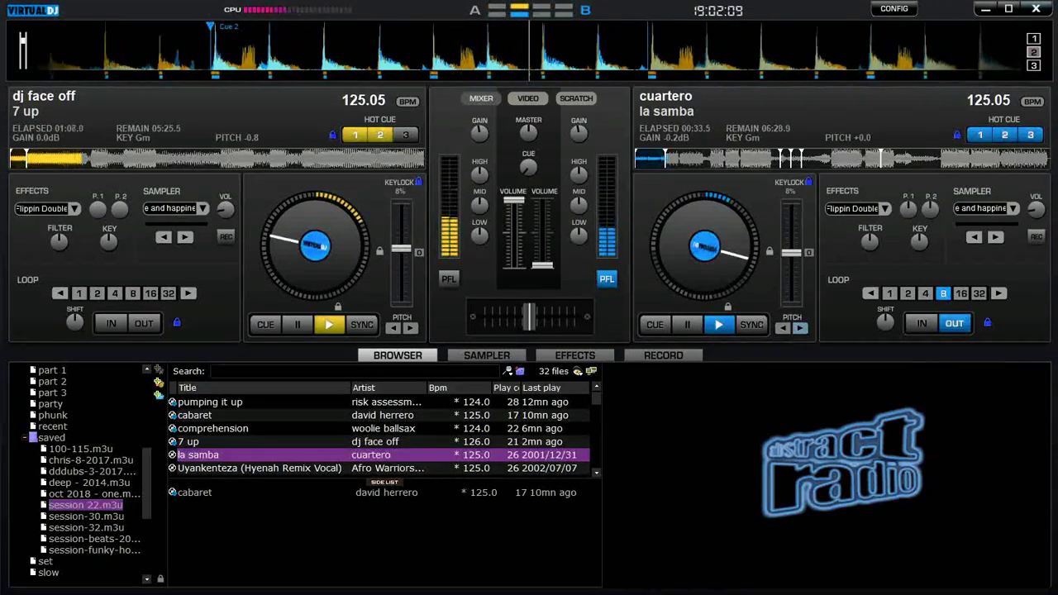
key("2")
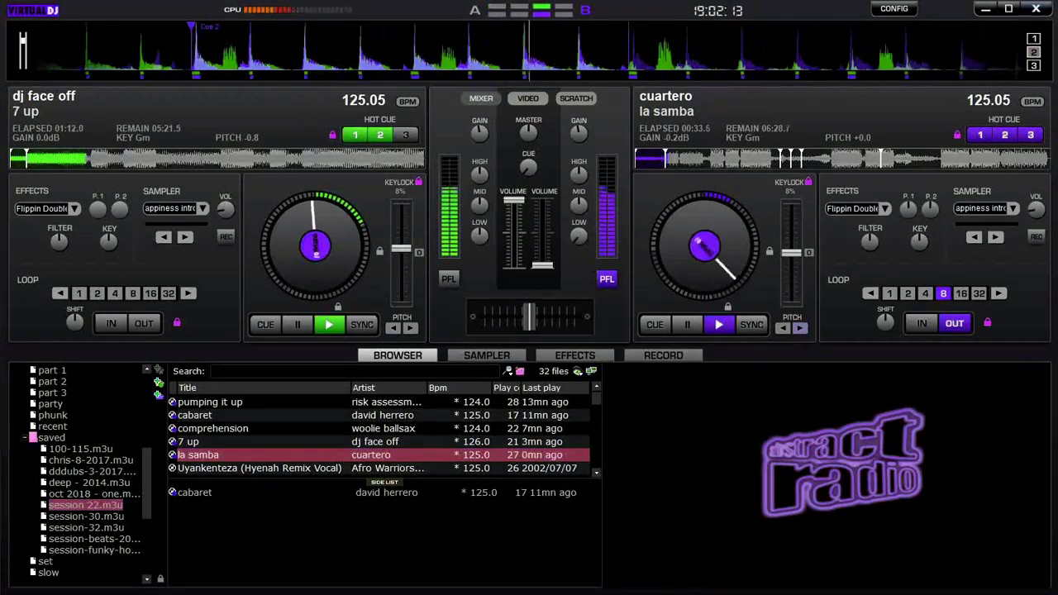
key("2")
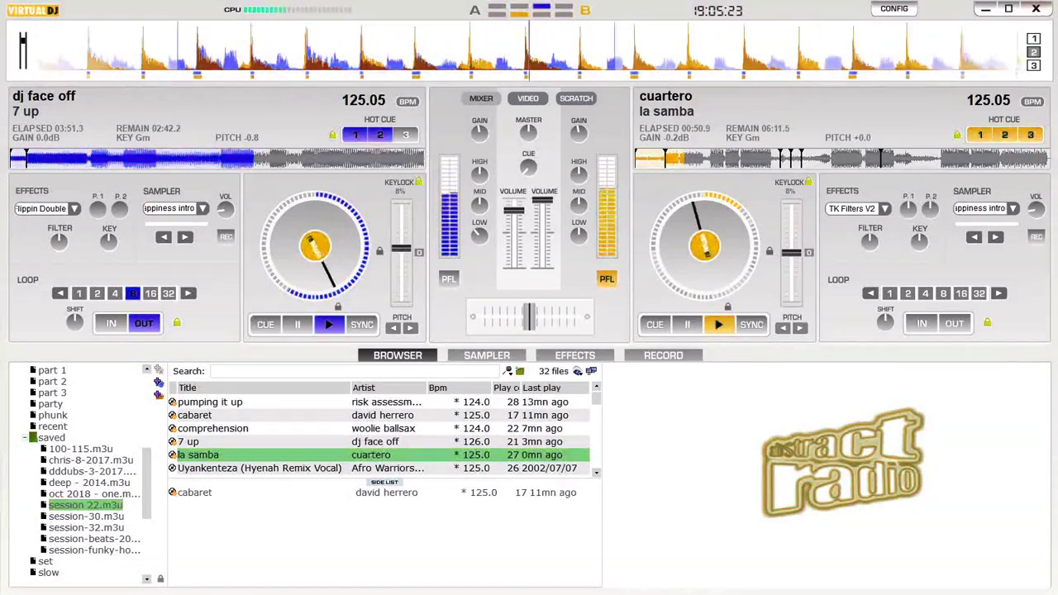
Load "Uyankenteza (Hyenah Remix Vocal)" from the session 22 playlist onto deck A
scroll(380, 435, "down", 2)
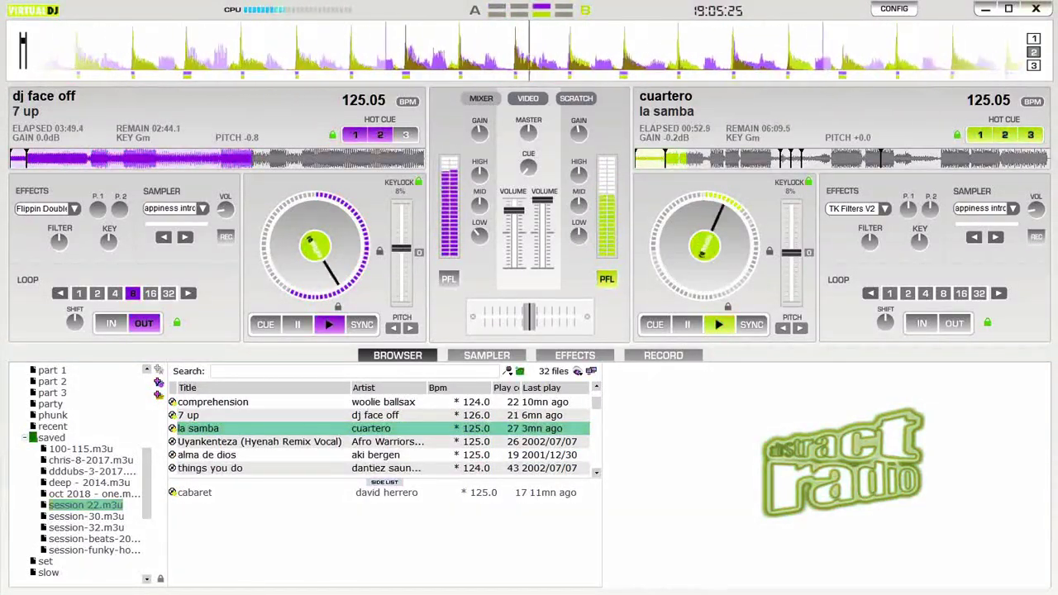
left_click(380, 441)
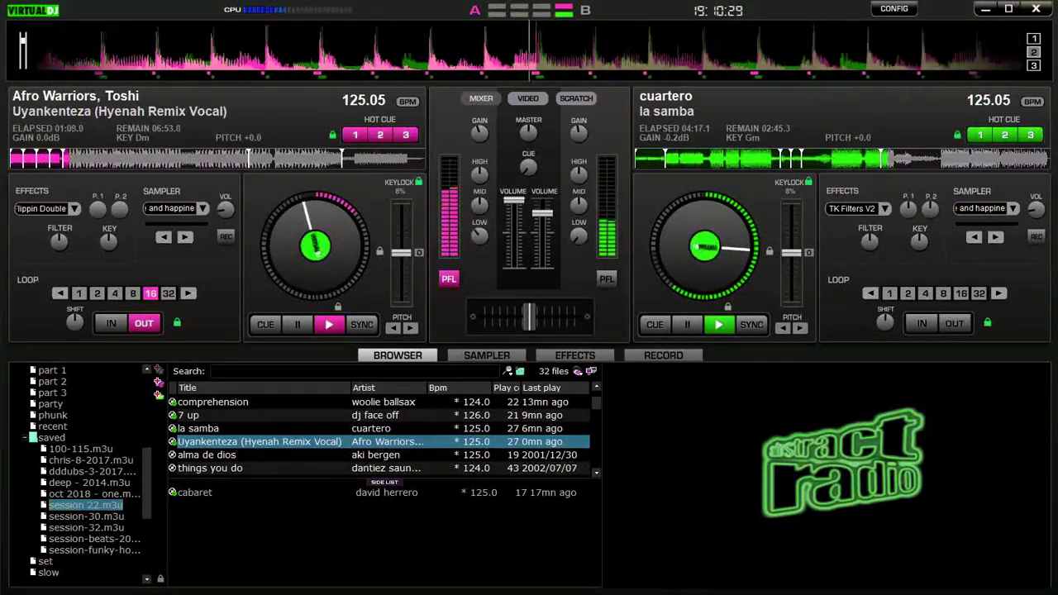
Release the 16-beat loop on "Uyankenteza" and engage a 16-beat loop on "la samba" on deck B
key("i")
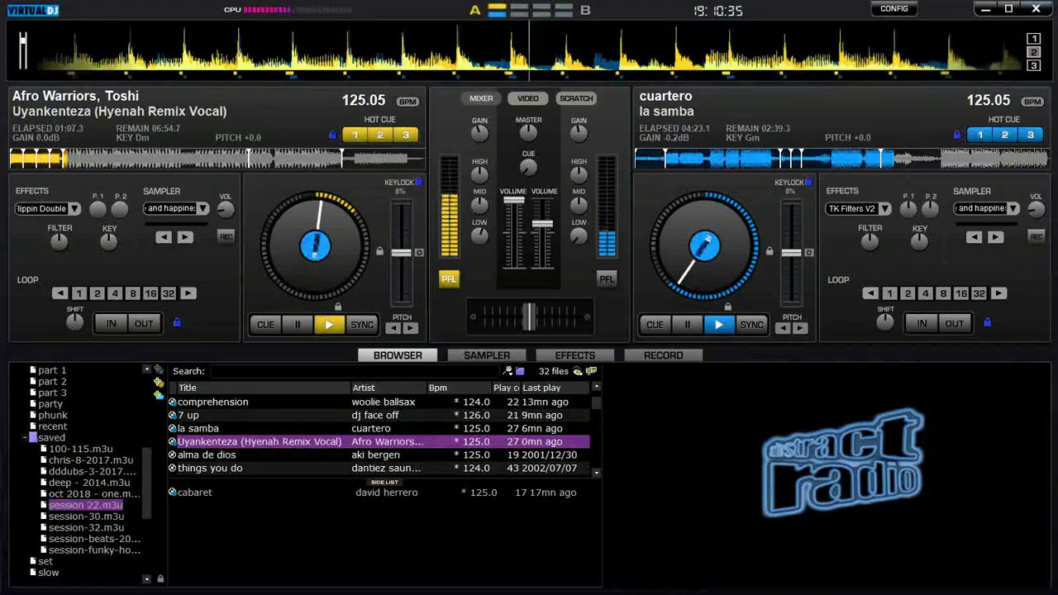
key("l")
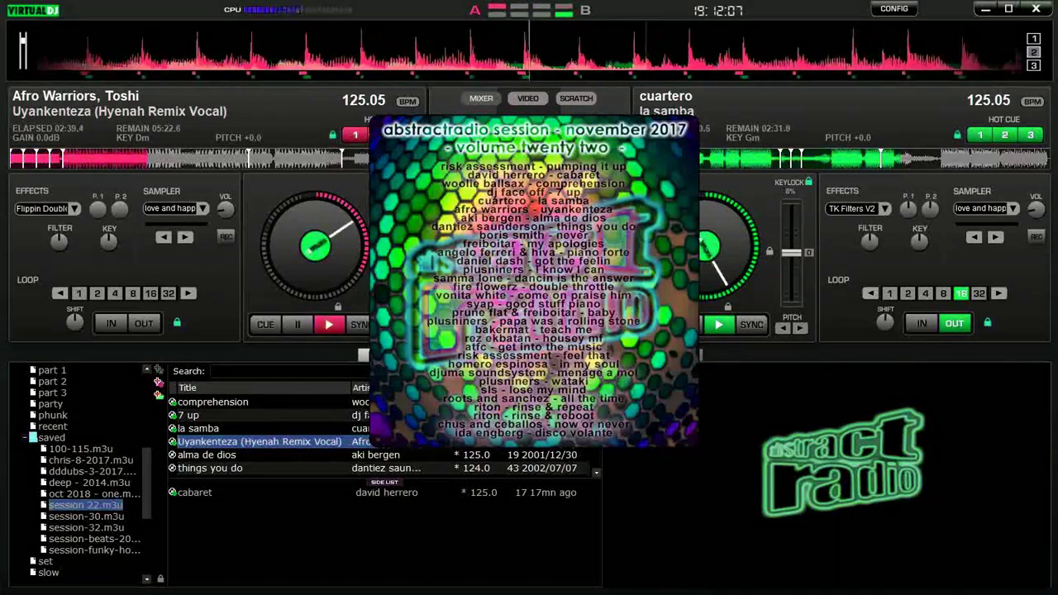
Load "alma de dios" onto deck B and start it playing
left_click(207, 455)
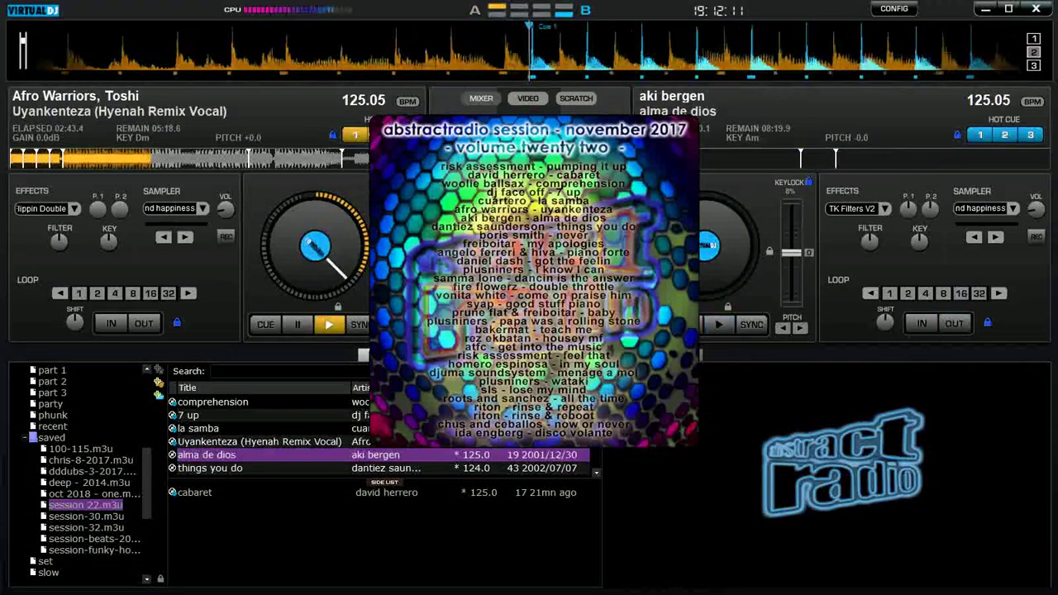
key("space")
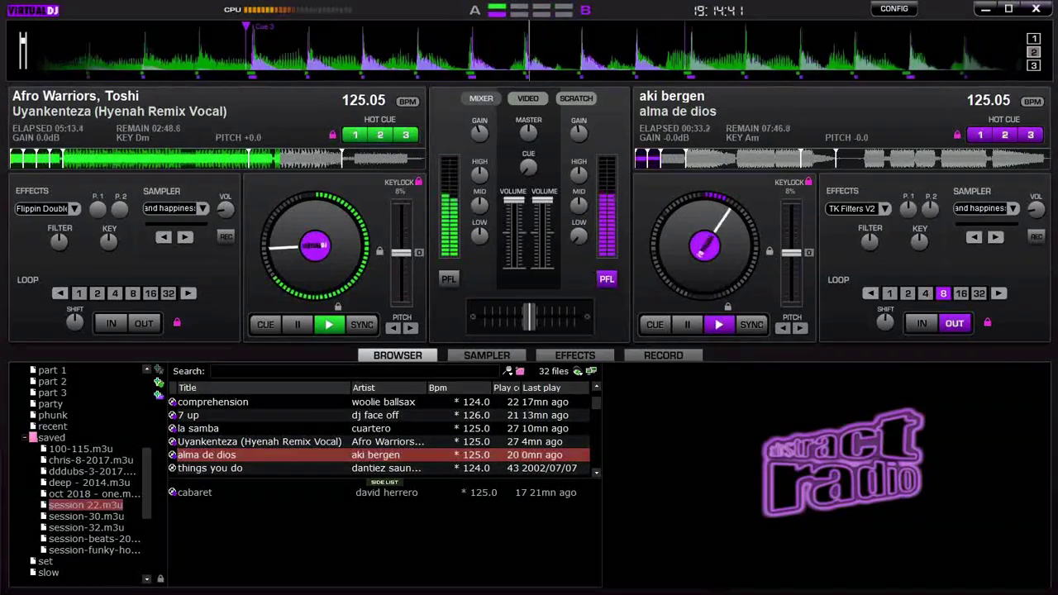
Load "things you do" from the session 22 playlist onto deck A and start it playing
scroll(380, 435, "down", 2)
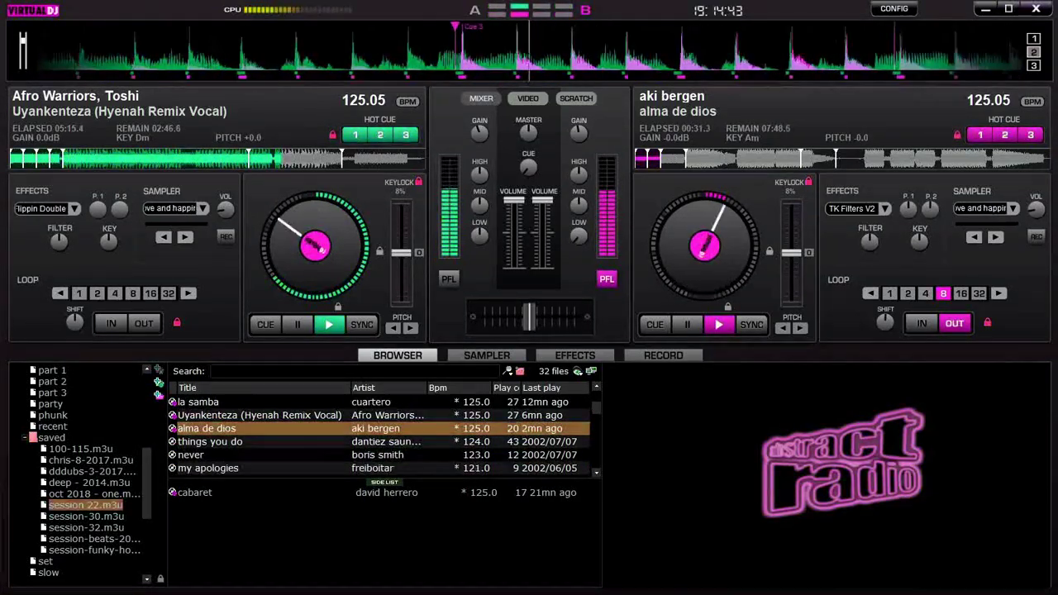
scroll(380, 435, "down", 1)
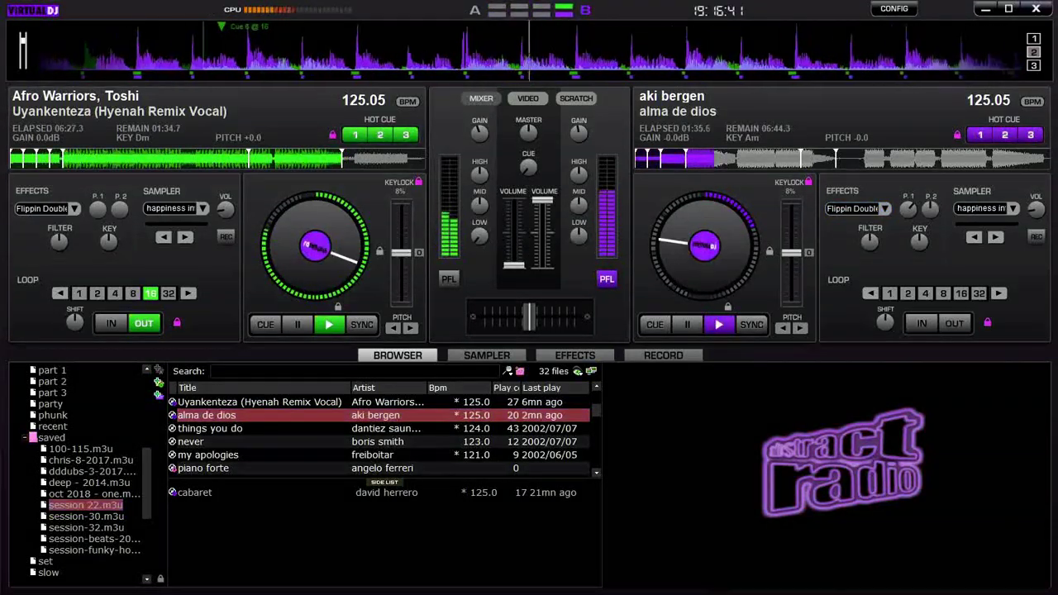
left_click(210, 428)
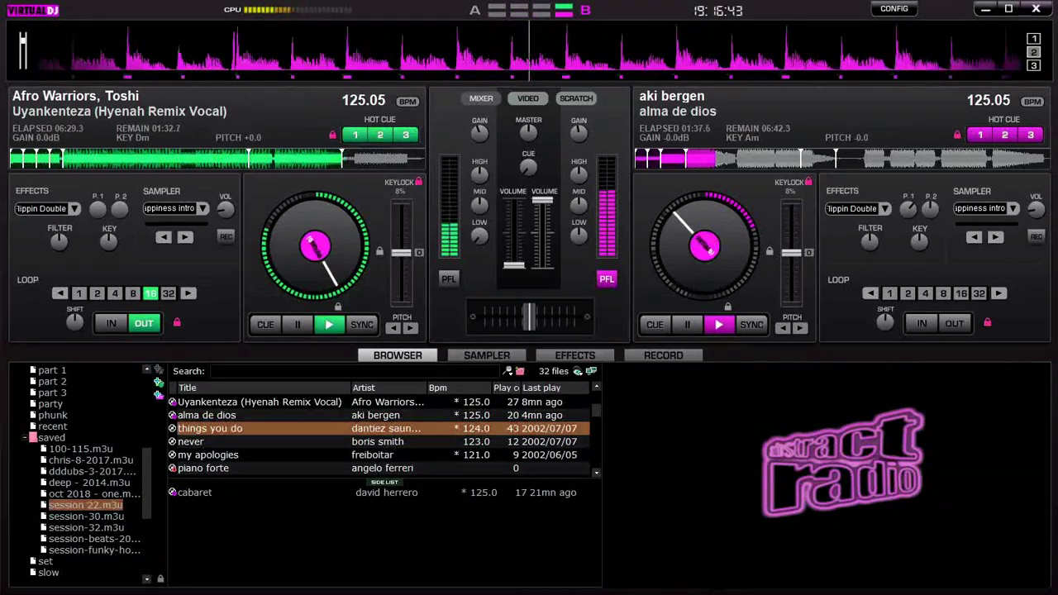
key("ctrl+Left")
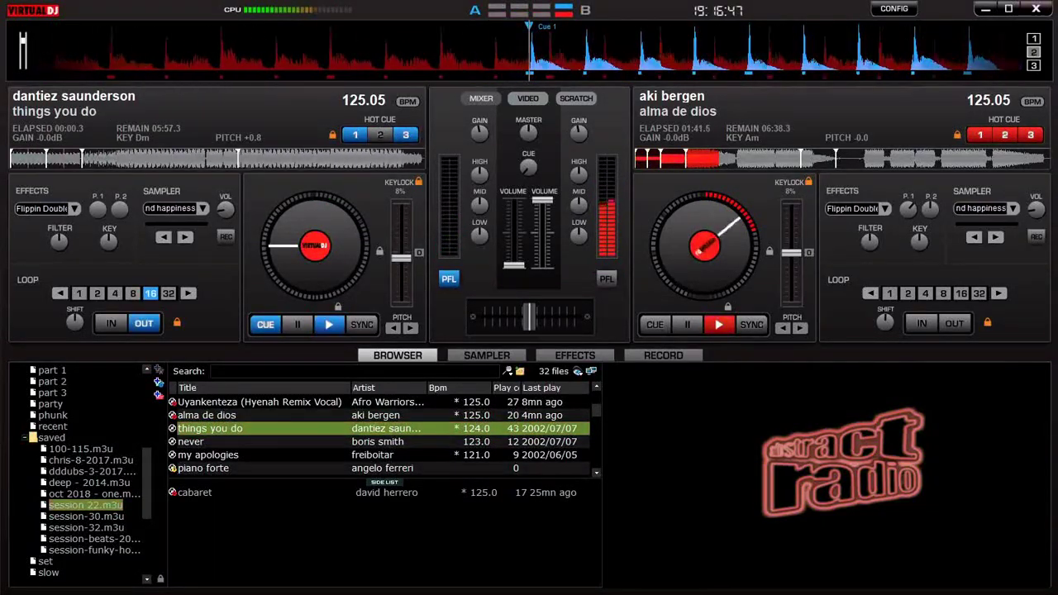
key("space")
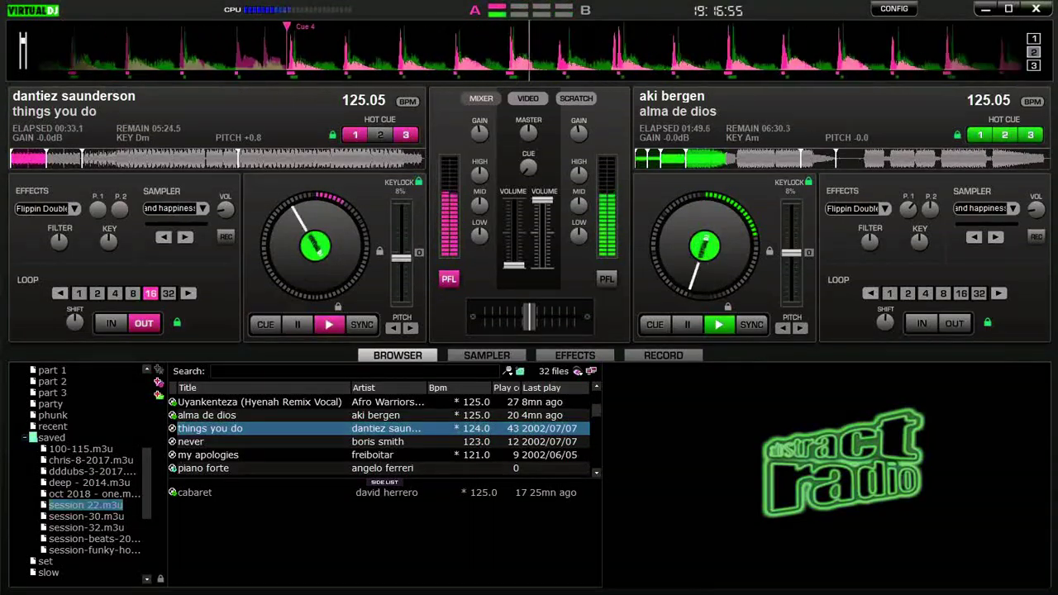
Jump "things you do" on deck A to hot cue 3 and shorten its loop to 8 beats
key("3")
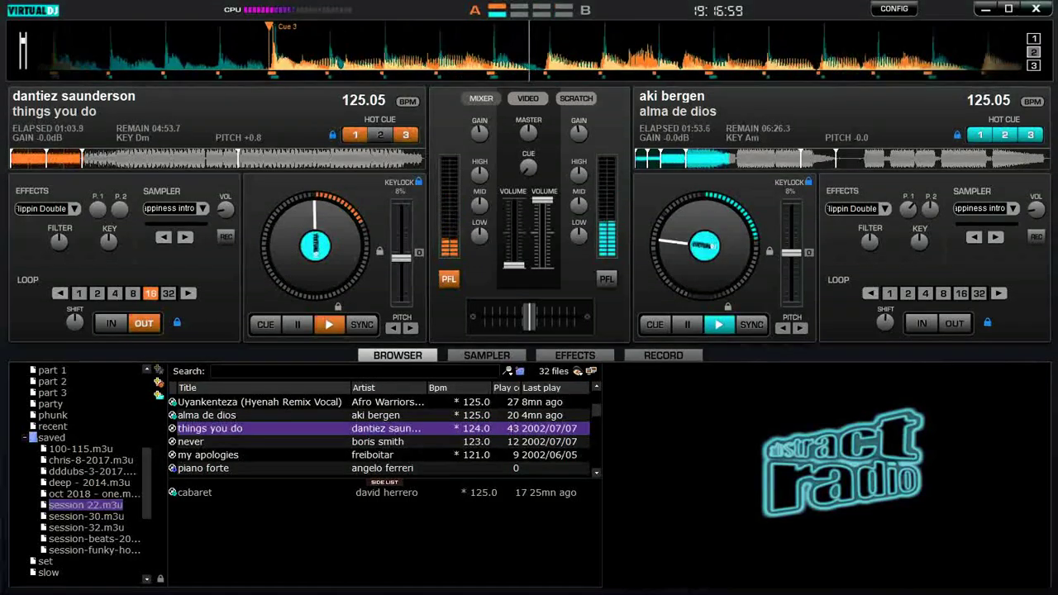
key("minus")
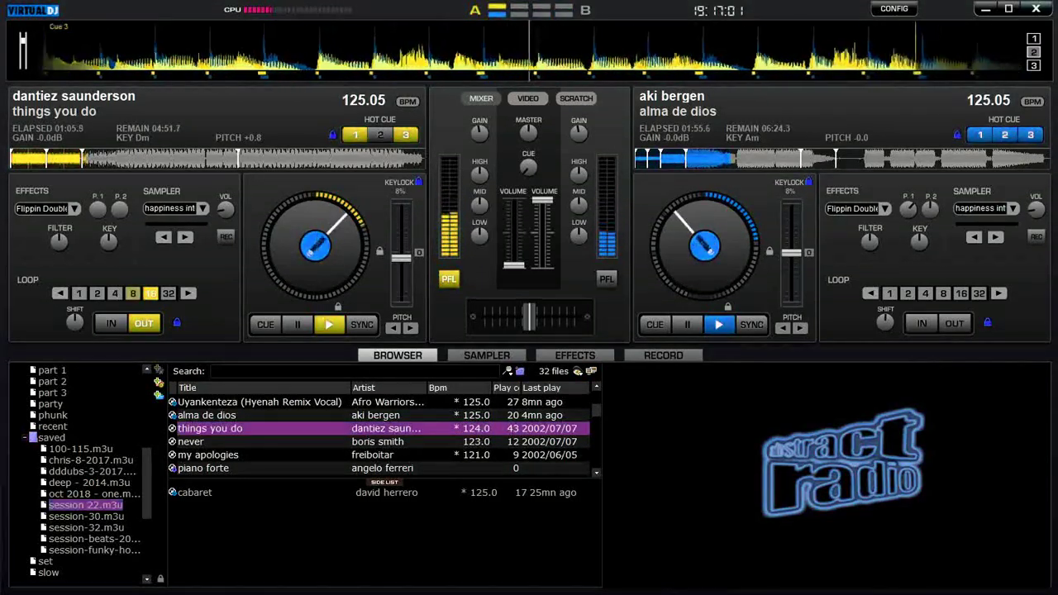
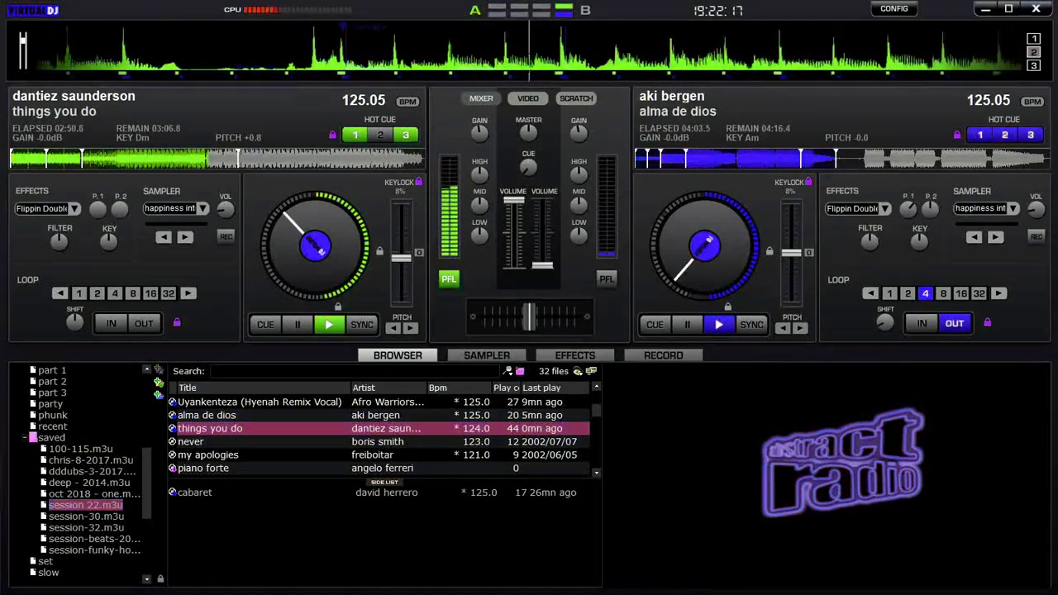
Load "never" from the session 22 playlist onto deck B and start it playing from hot cue 2
key("Down")
key("Right")
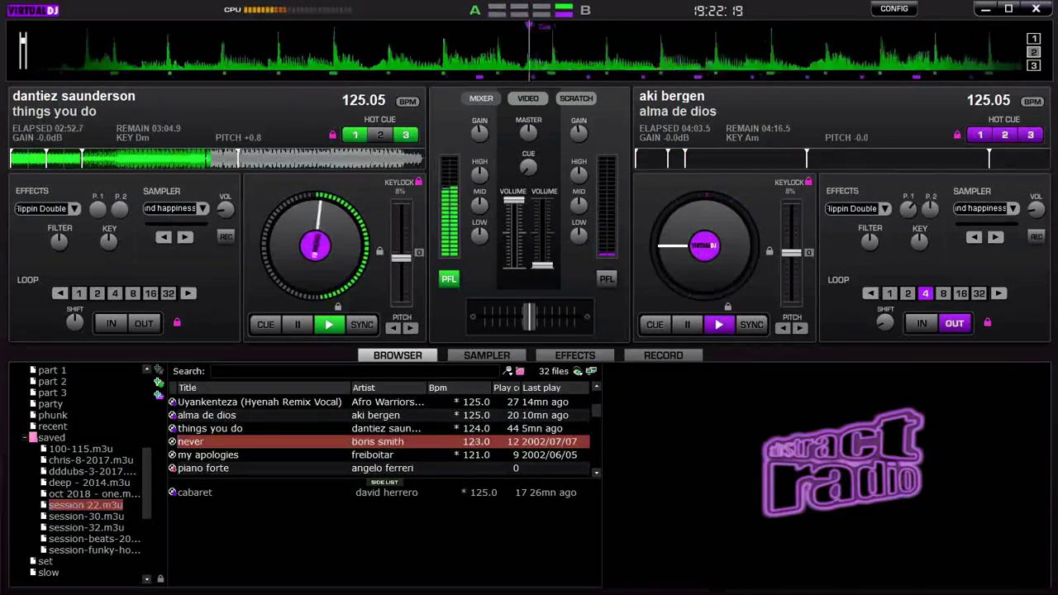
key("Right")
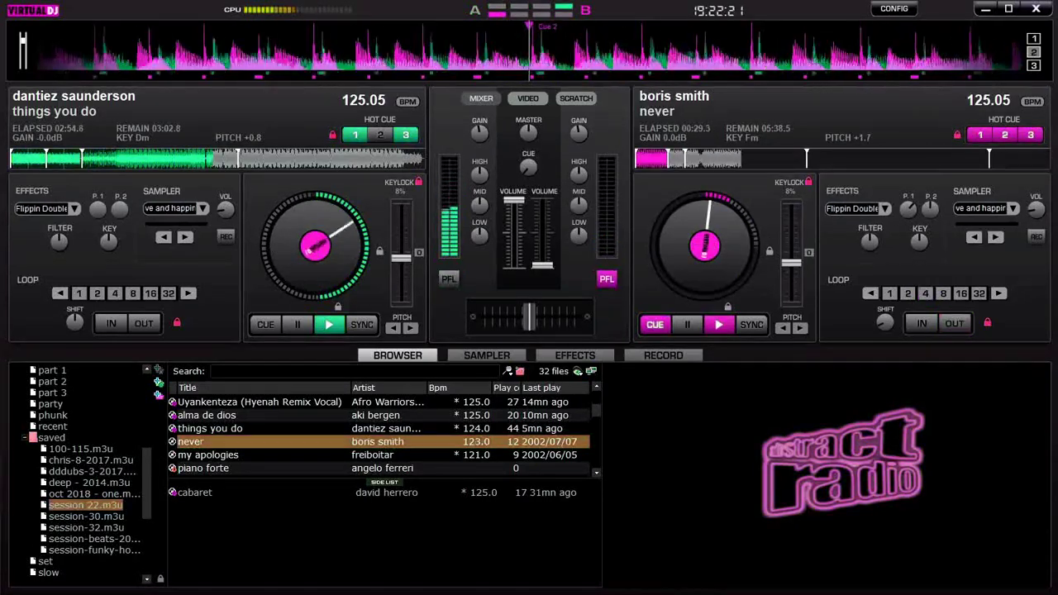
key("4")
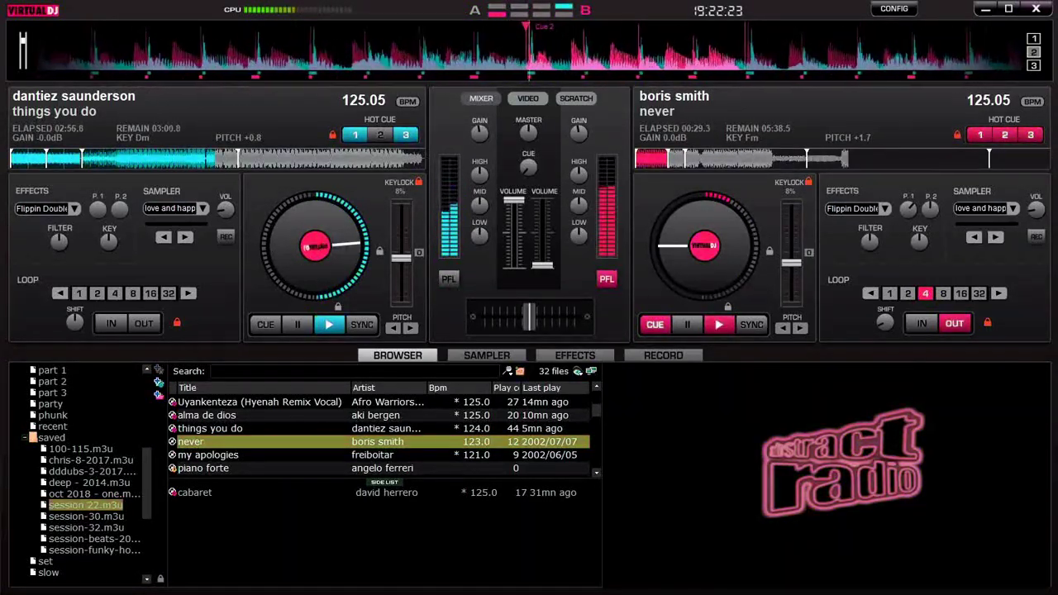
key("space")
key("8")
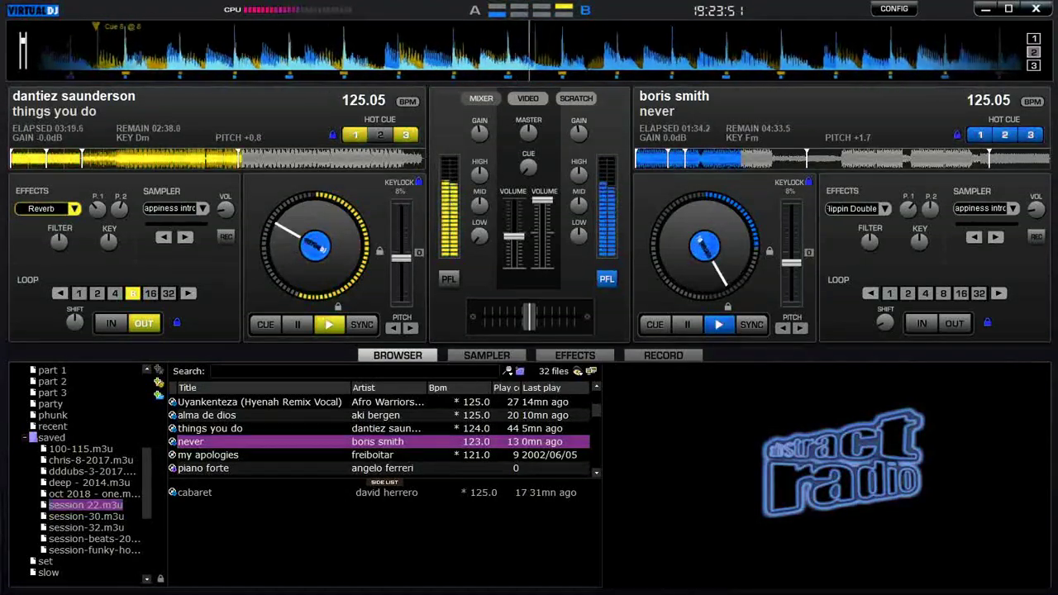
Load "my apologies" onto deck A, start it playing from hot cue 1 and release its 16-beat loop
scroll(380, 435, "down", 3)
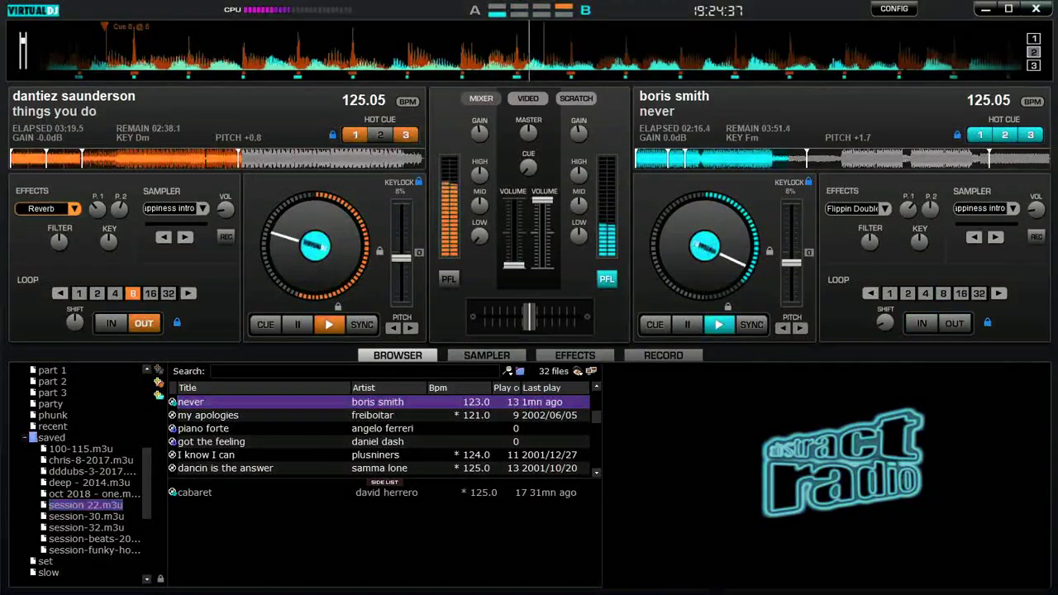
left_click(206, 415)
key("Left")
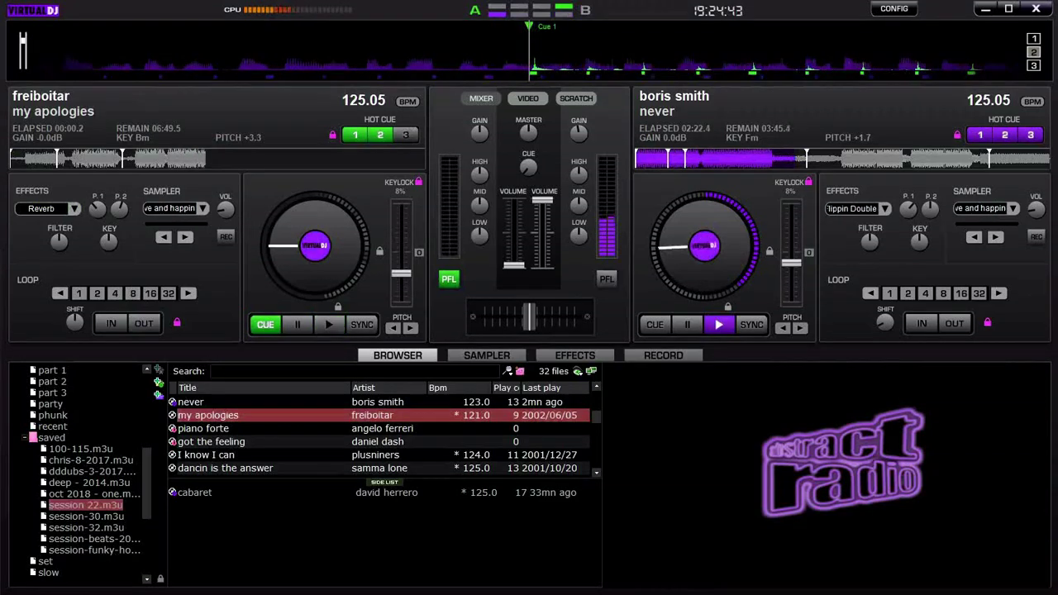
key("1")
key("8")
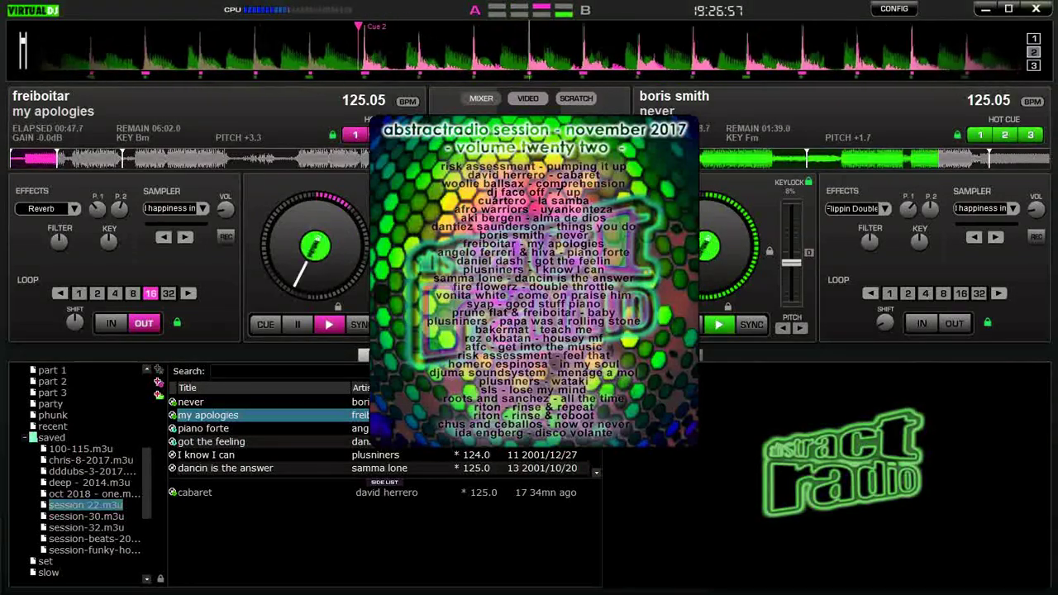
key("l")
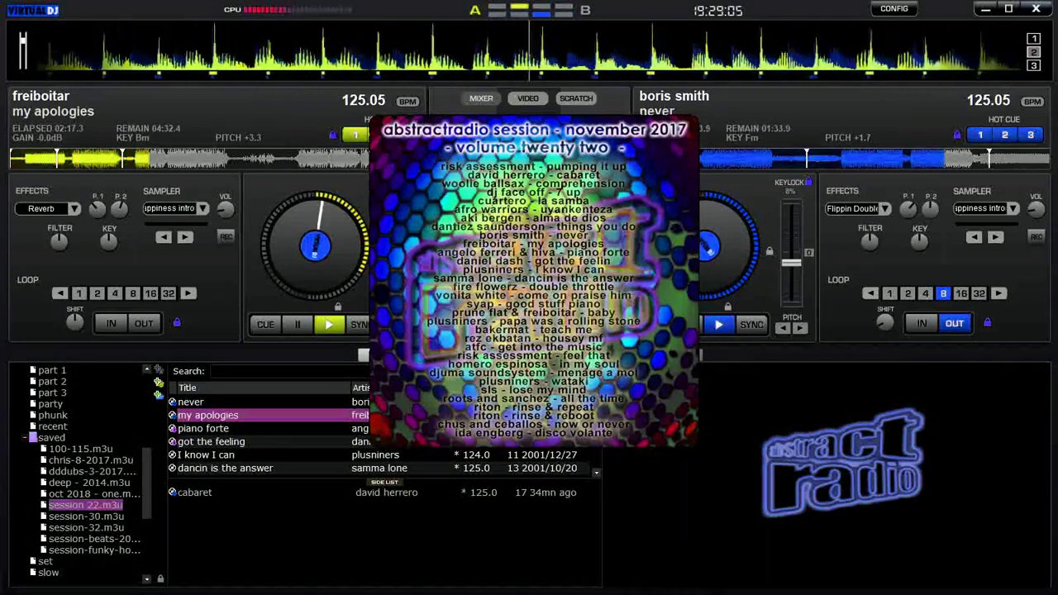
Load "piano forte" onto deck B with an 8-beat loop, start it playing and sync it to deck A's tempo
left_click(203, 428)
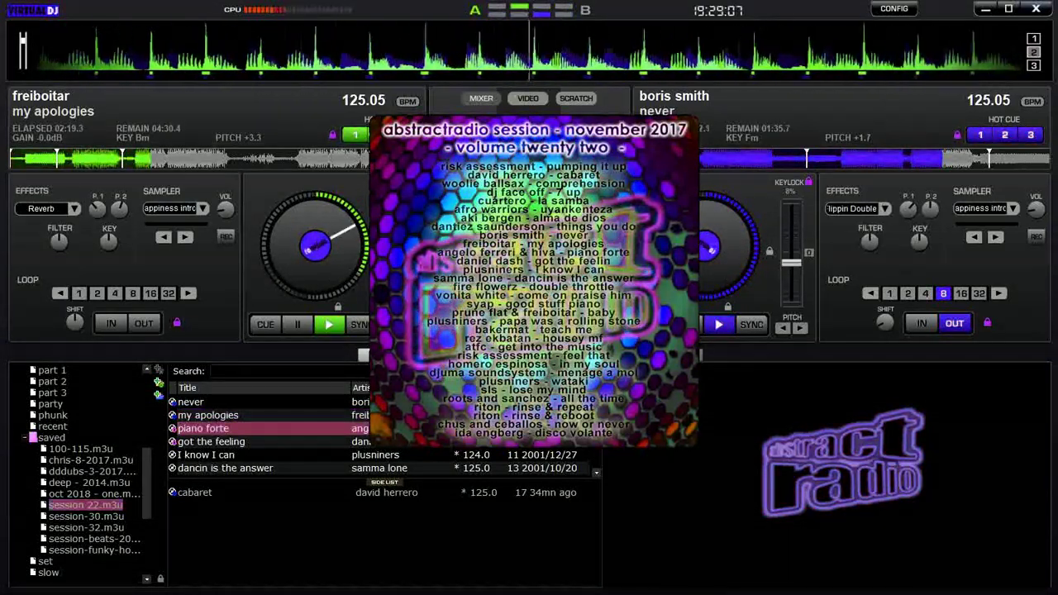
key("Right")
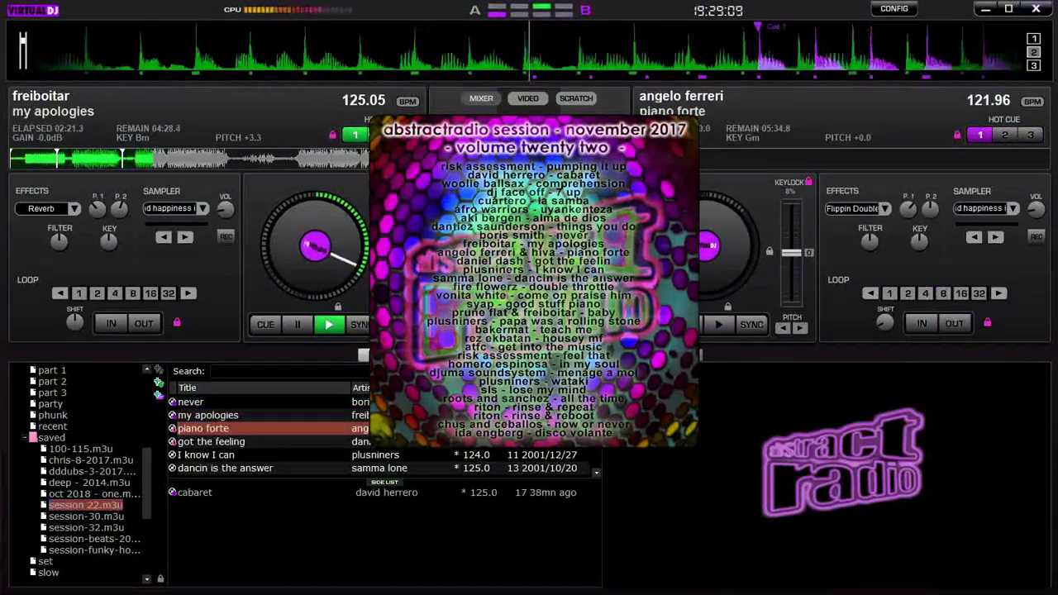
key("space")
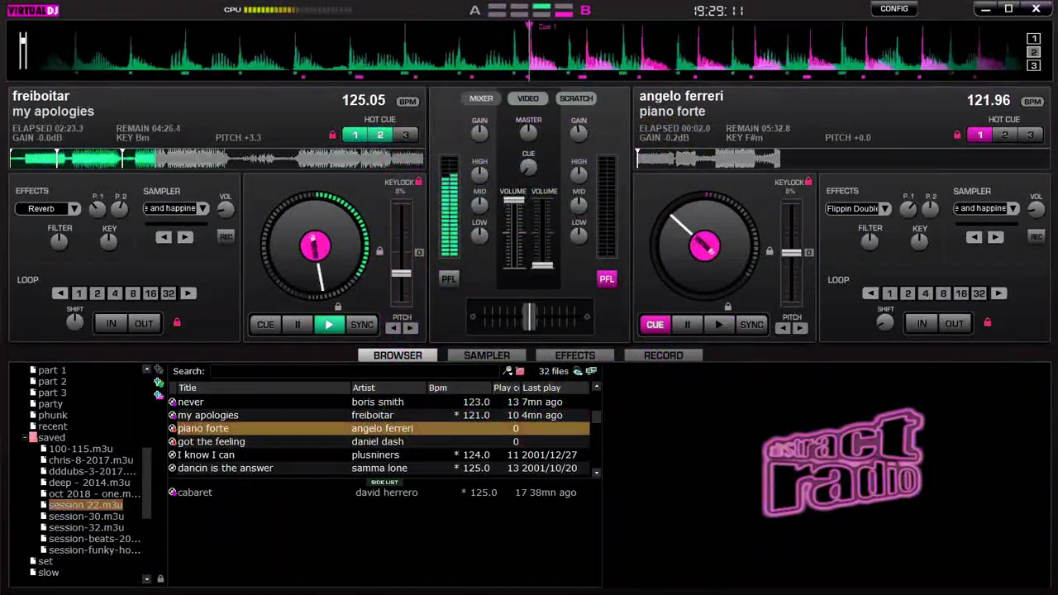
key("8")
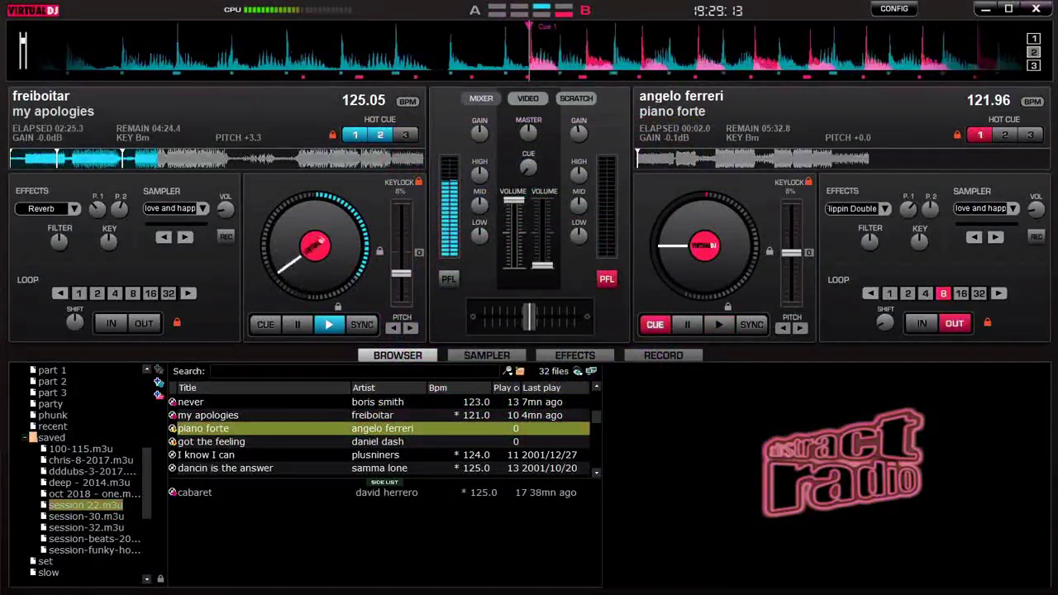
key("space")
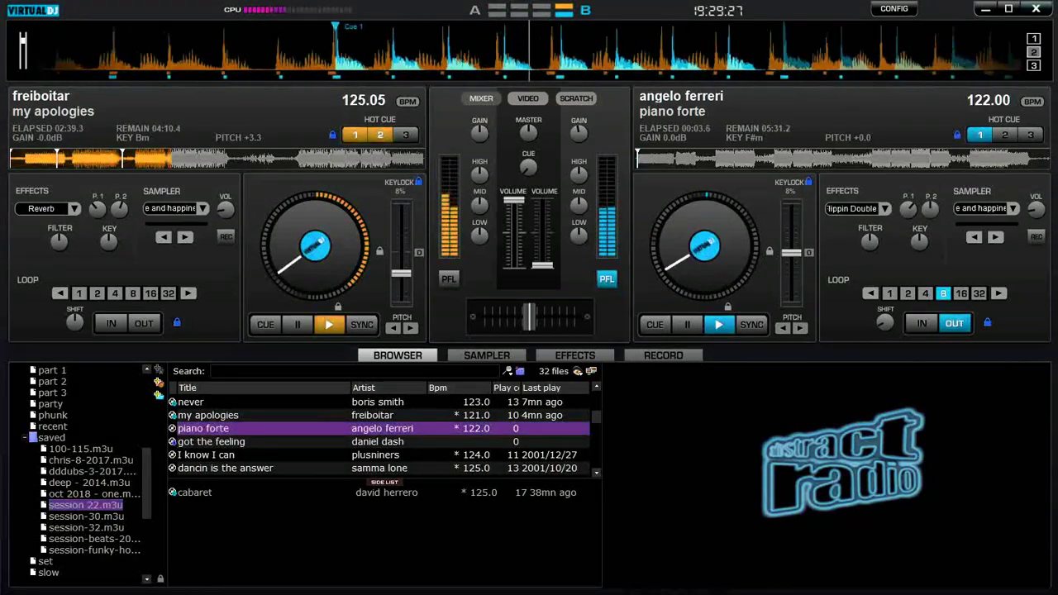
key("s")
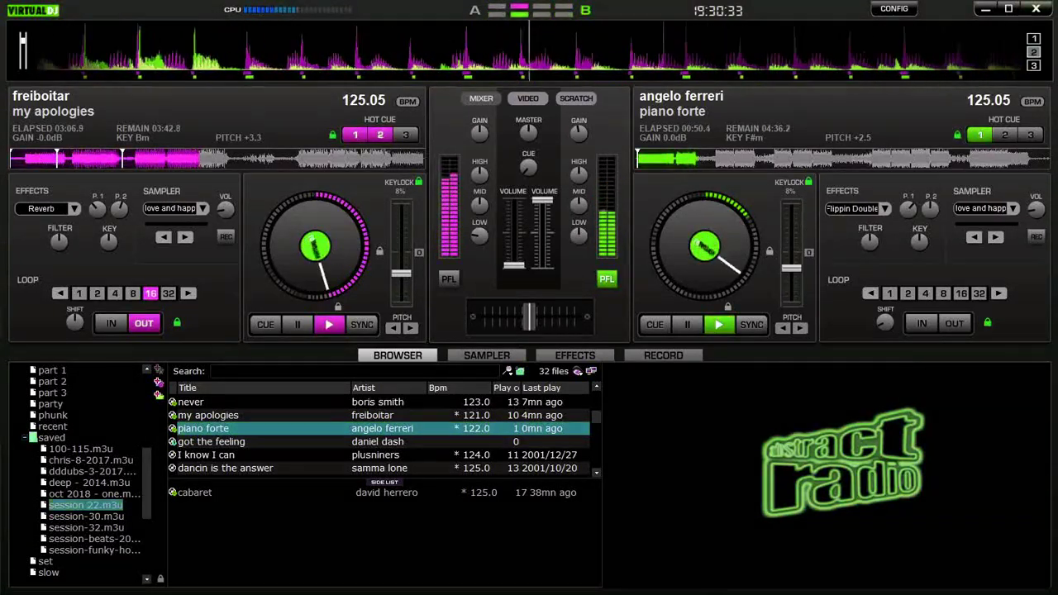
Load "got the feeling" onto deck A, start it playing and sync it to deck B's tempo
left_click(211, 442)
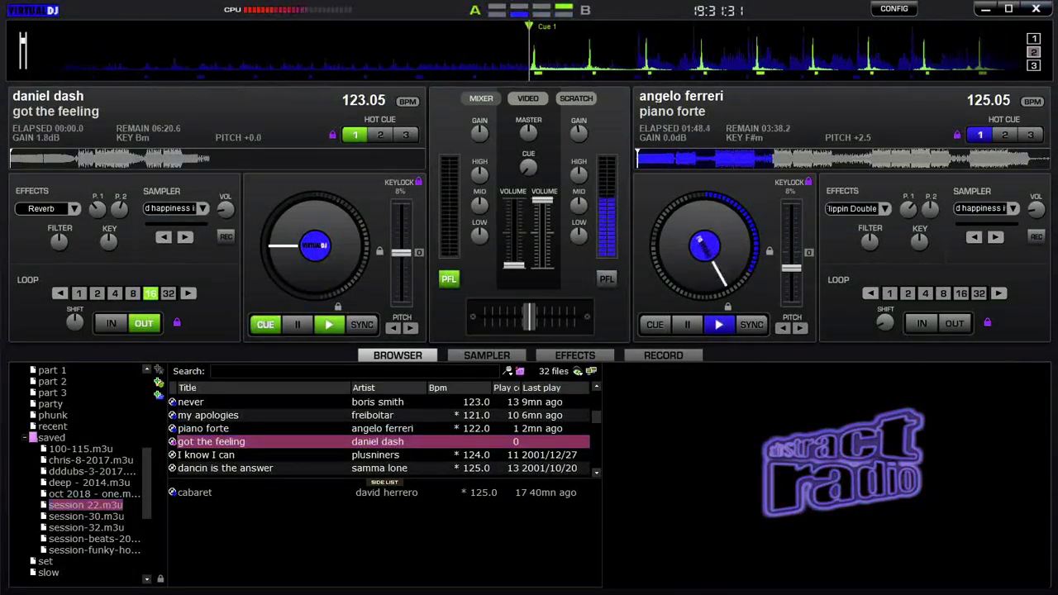
key("space")
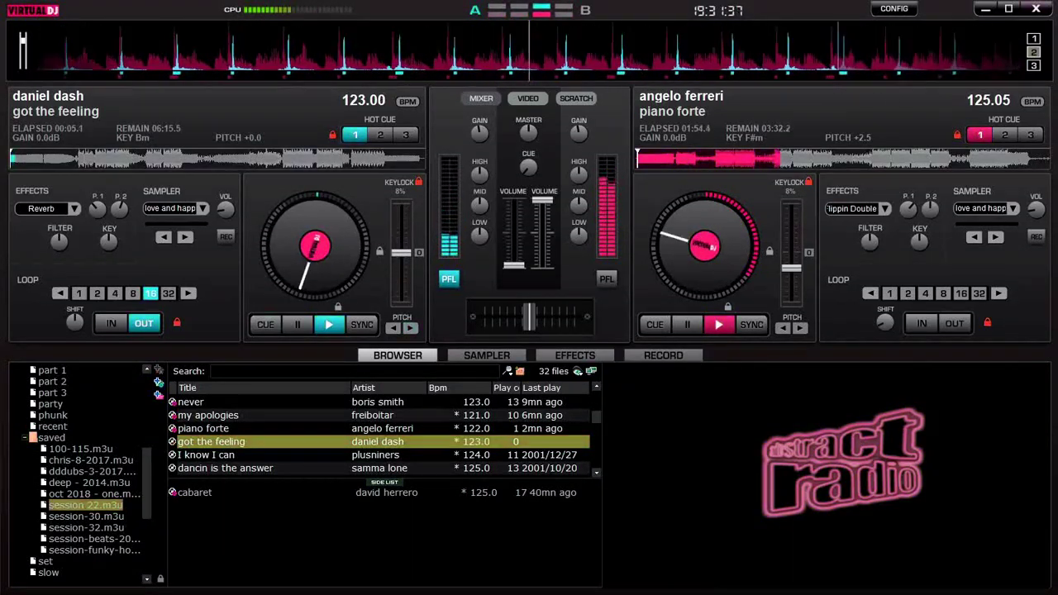
key("s")
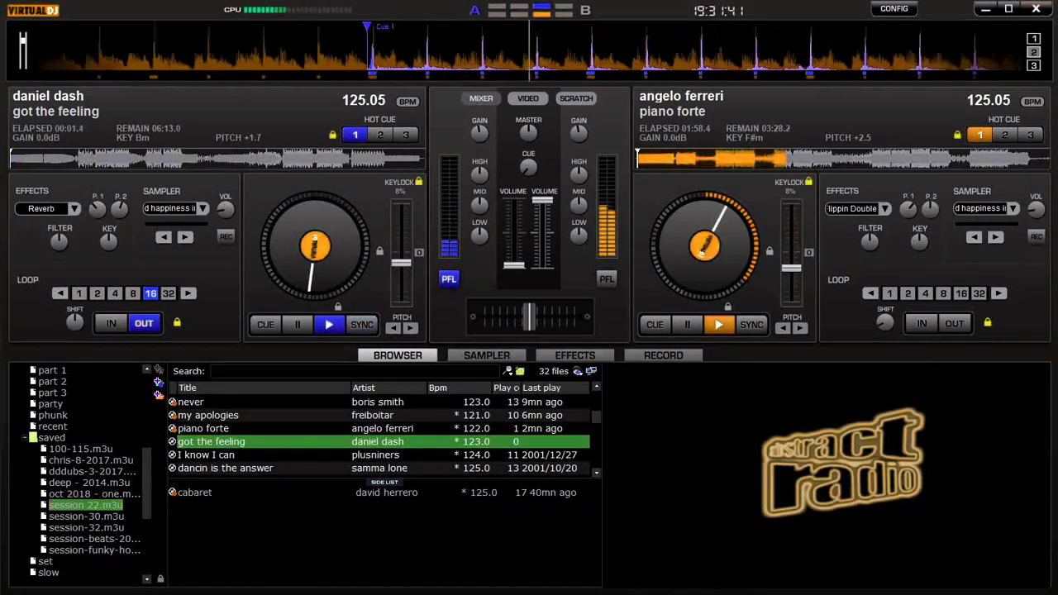
Shorten the loop on "got the feeling" to 8 beats and retrigger the track repeatedly from hot cue 1
key("minus")
key("1")
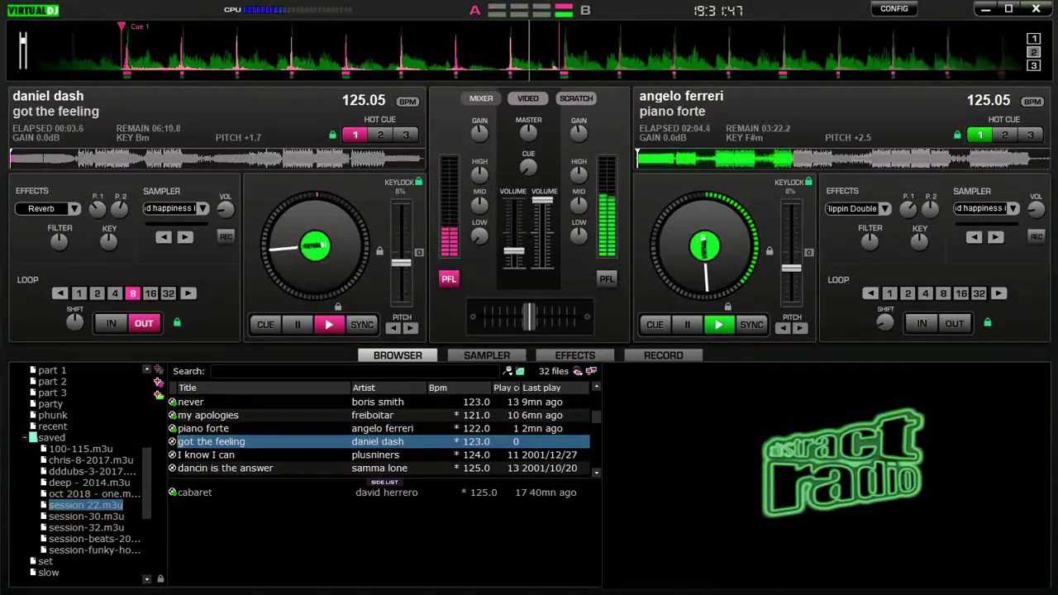
key("1")
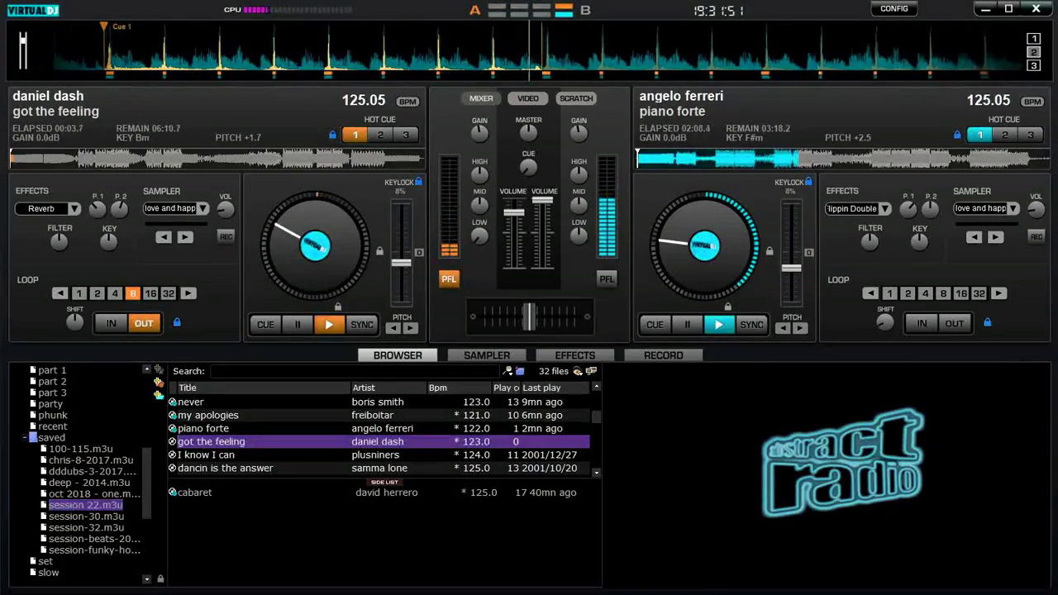
key("1")
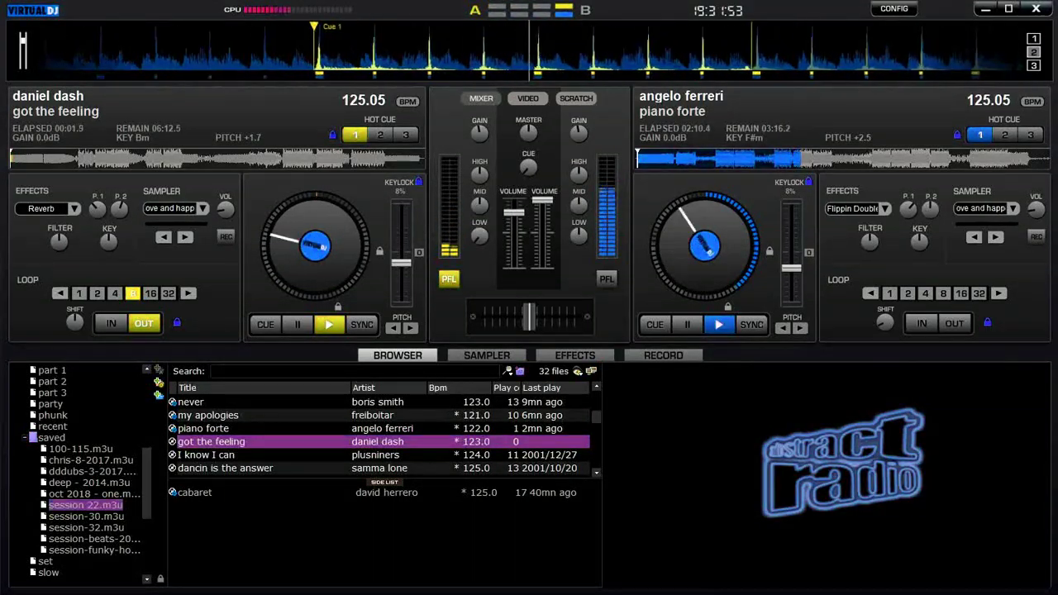
key("1")
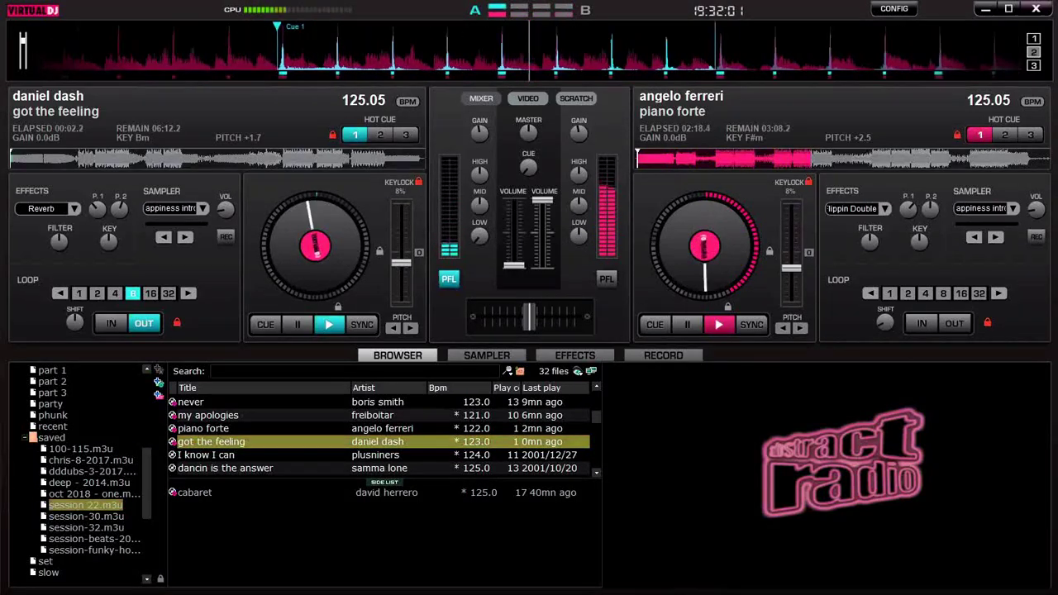
key("1")
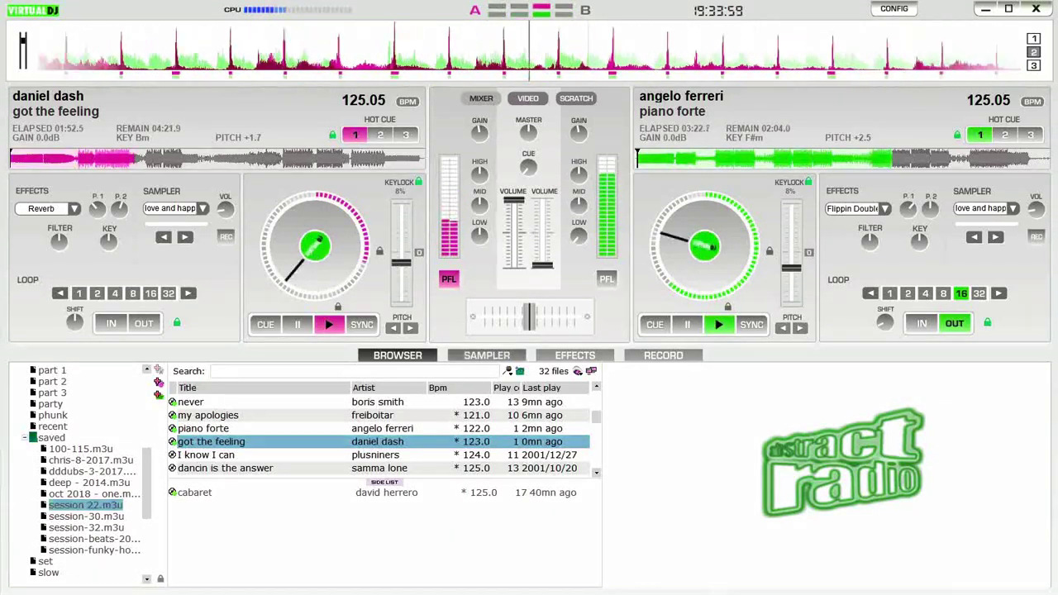
Load "I know I can" from the session 22 playlist onto deck B and start it playing
left_click(206, 455)
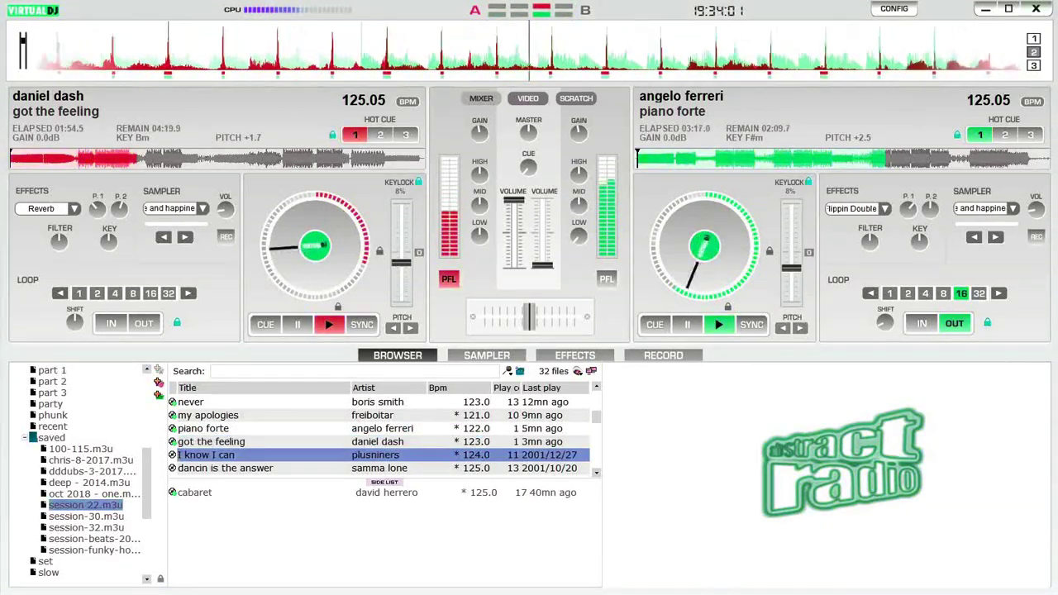
key("ctrl+Right")
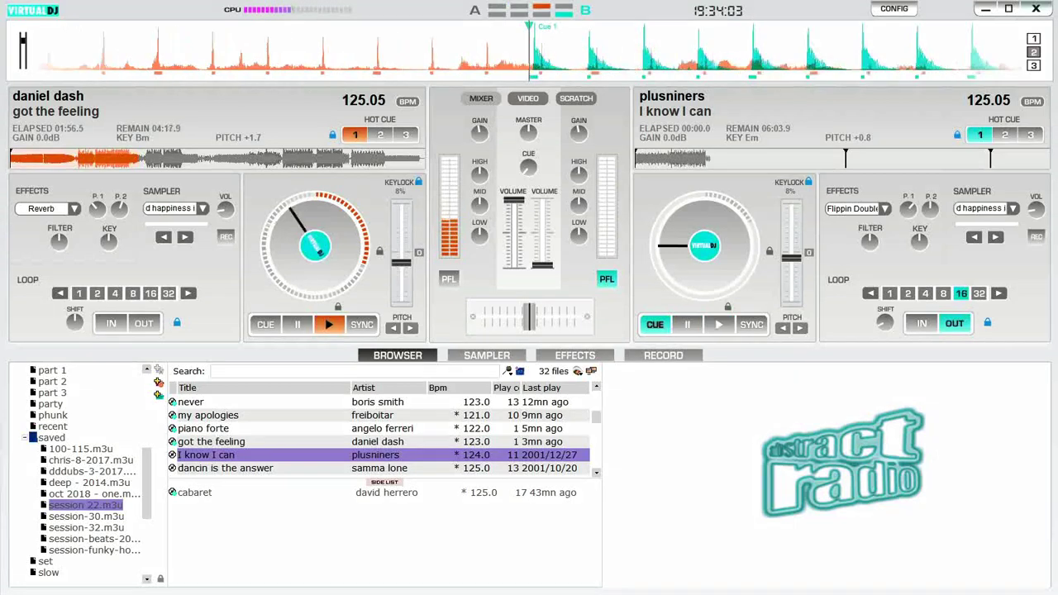
key("space")
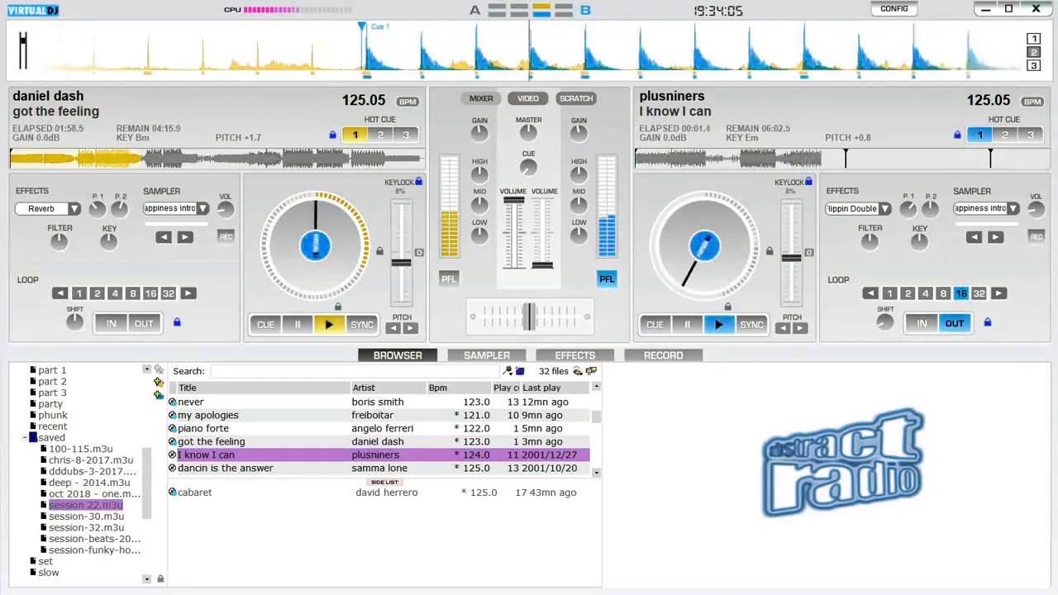
key("minus")
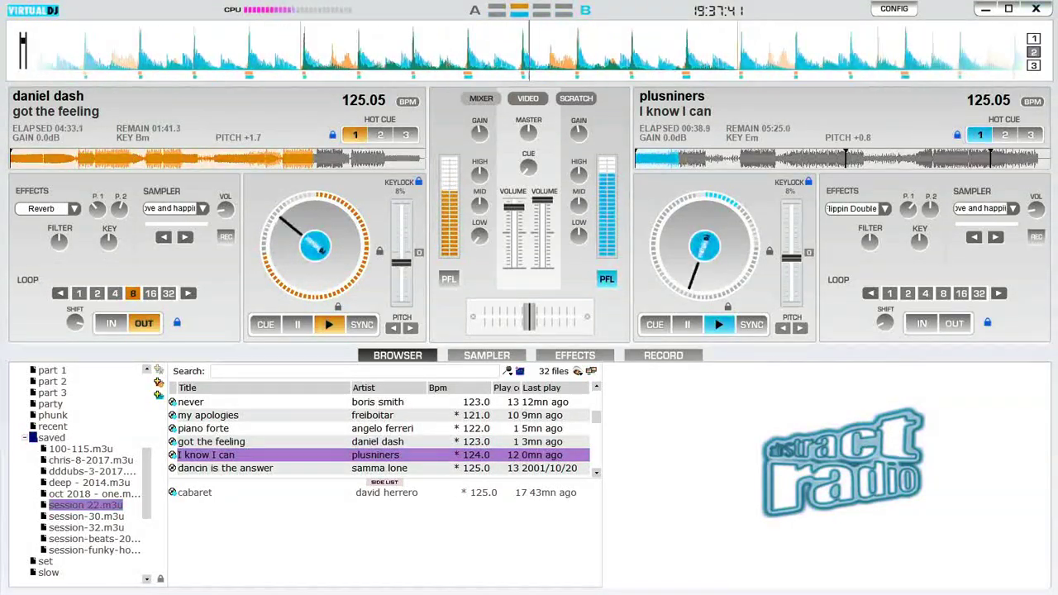
Load "dancin is the answer" from the session 22 playlist onto deck A and start it playing
scroll(380, 435, "down", 1)
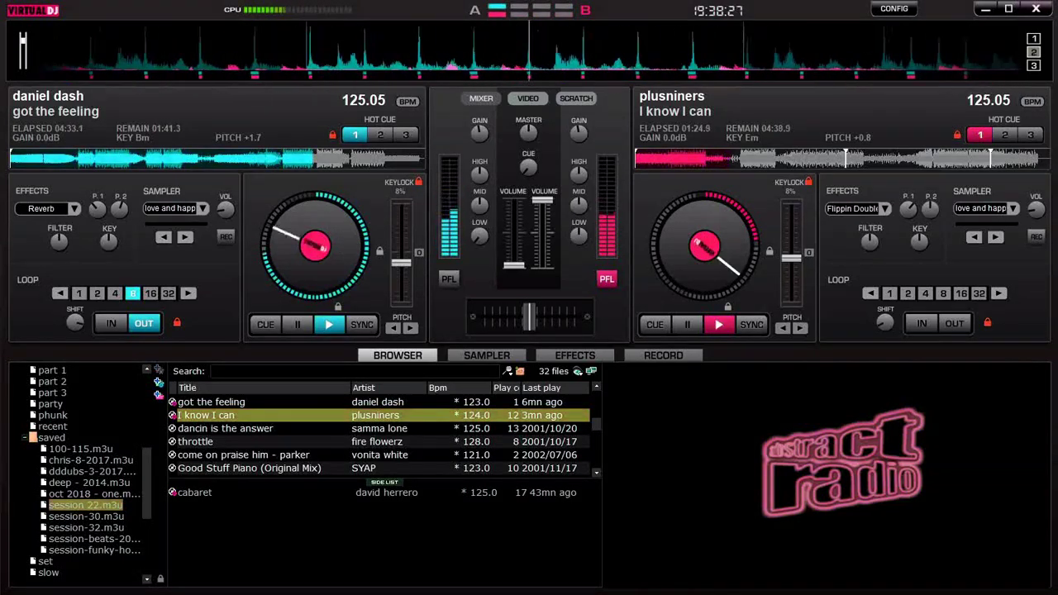
left_click(225, 428)
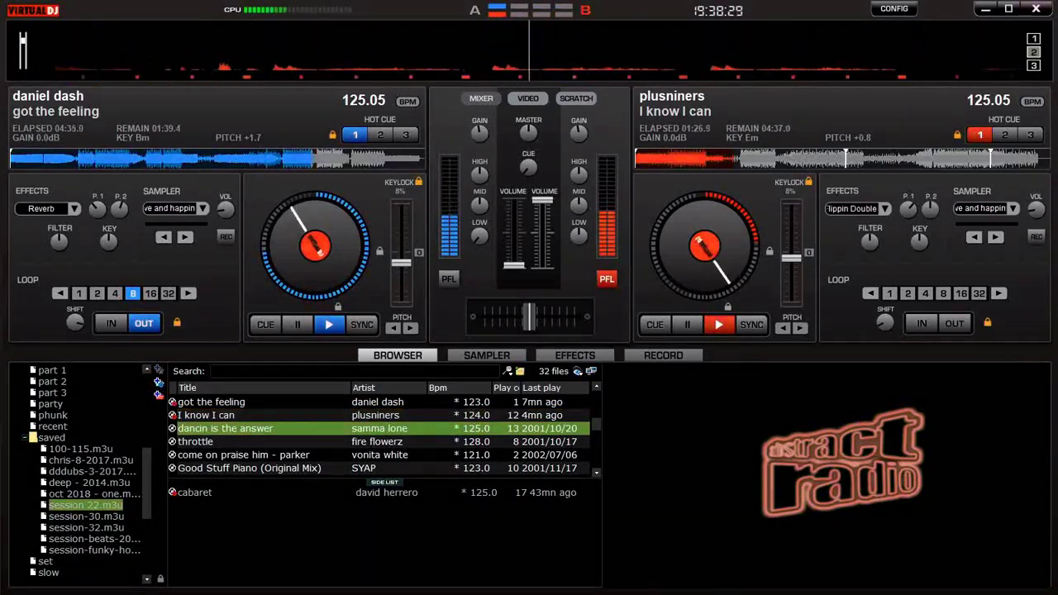
key("Left")
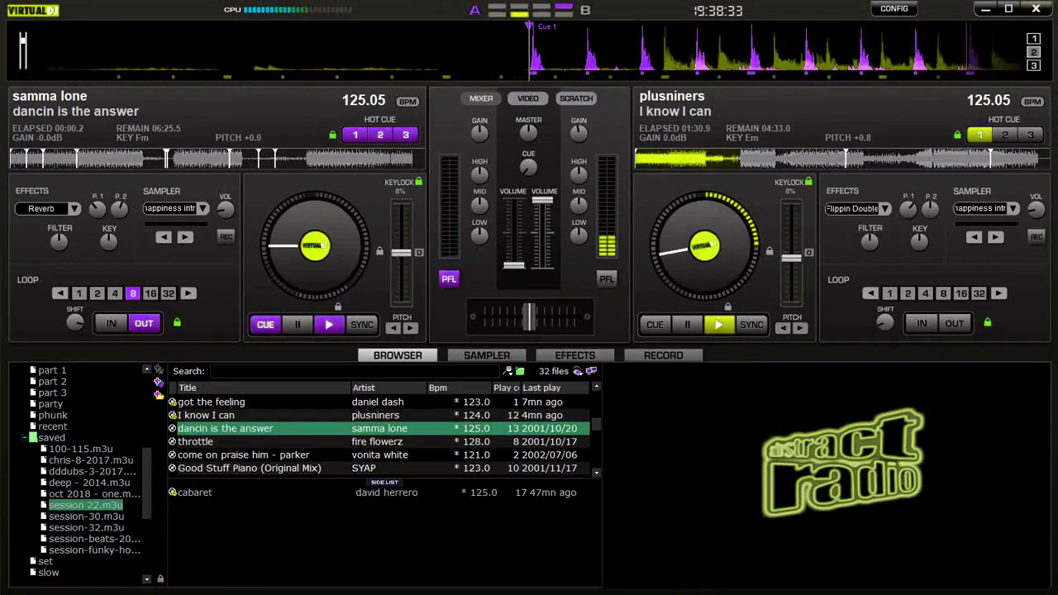
key("space")
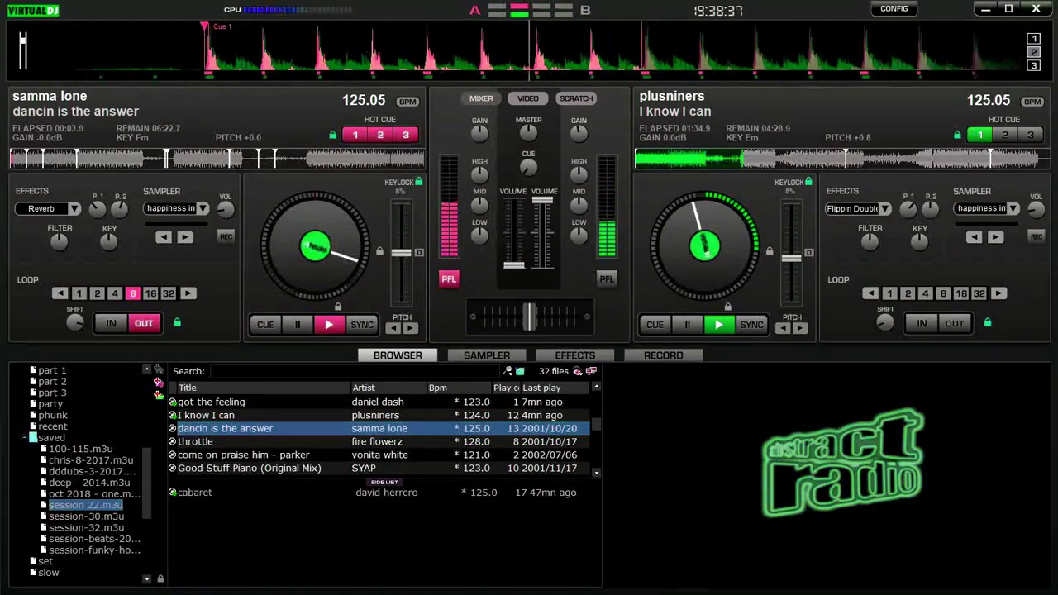
Engage an 8-beat loop on "I know I can" on deck B and release it
key("l")
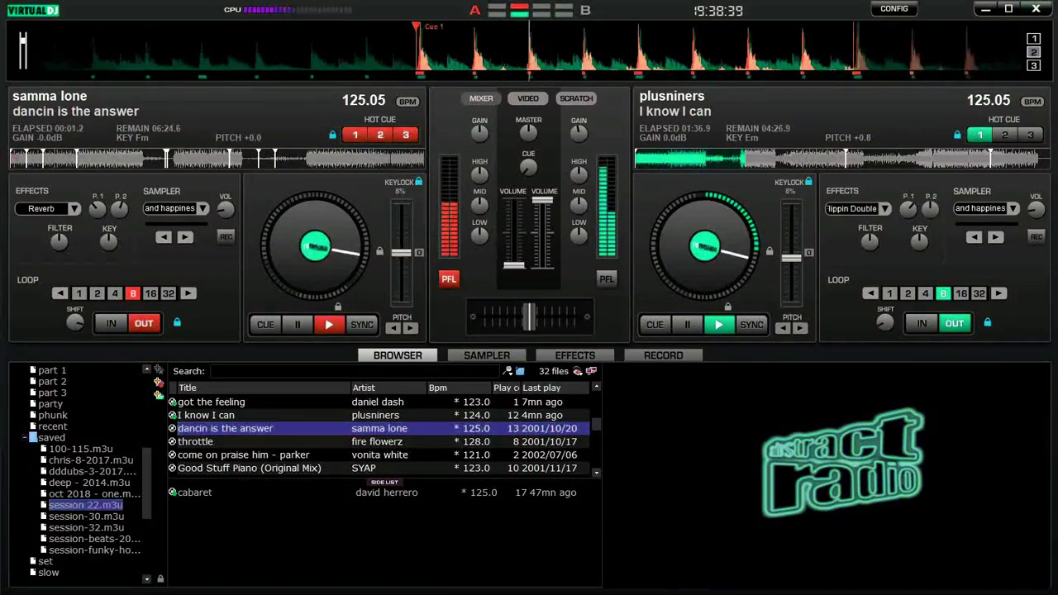
key("ctrl+Up")
key("ctrl+Up")
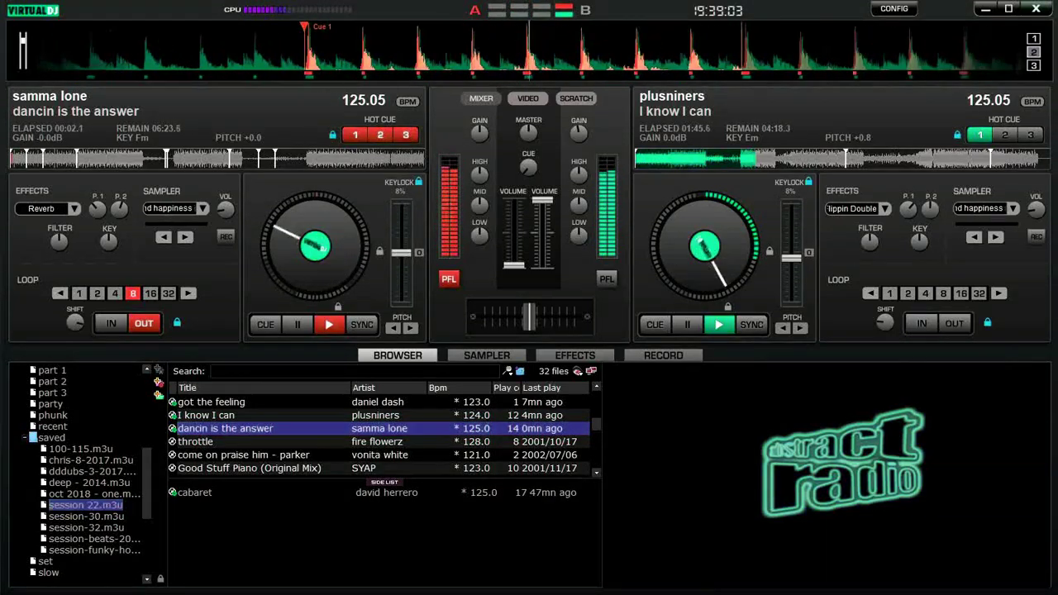
Retrigger "dancin is the answer" on deck A repeatedly from hot cue 2 within its 8-beat loop
key("2")
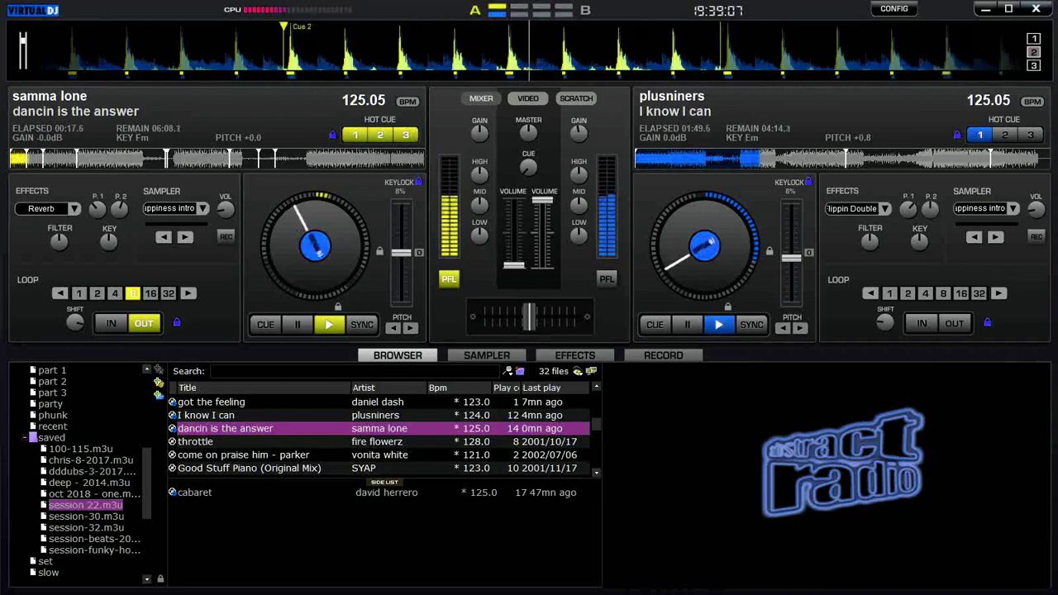
key("2")
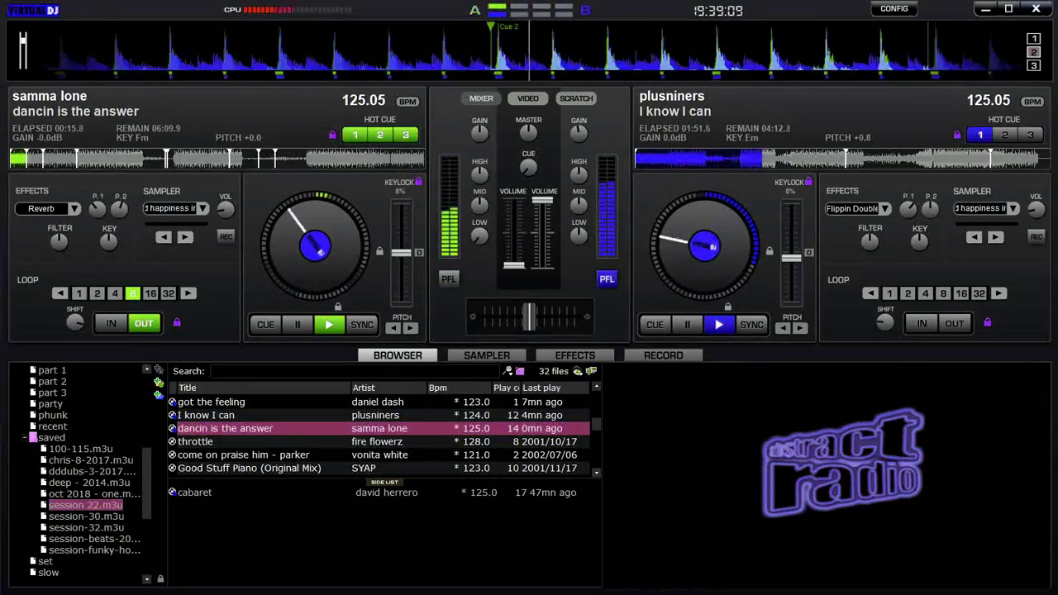
key("p")
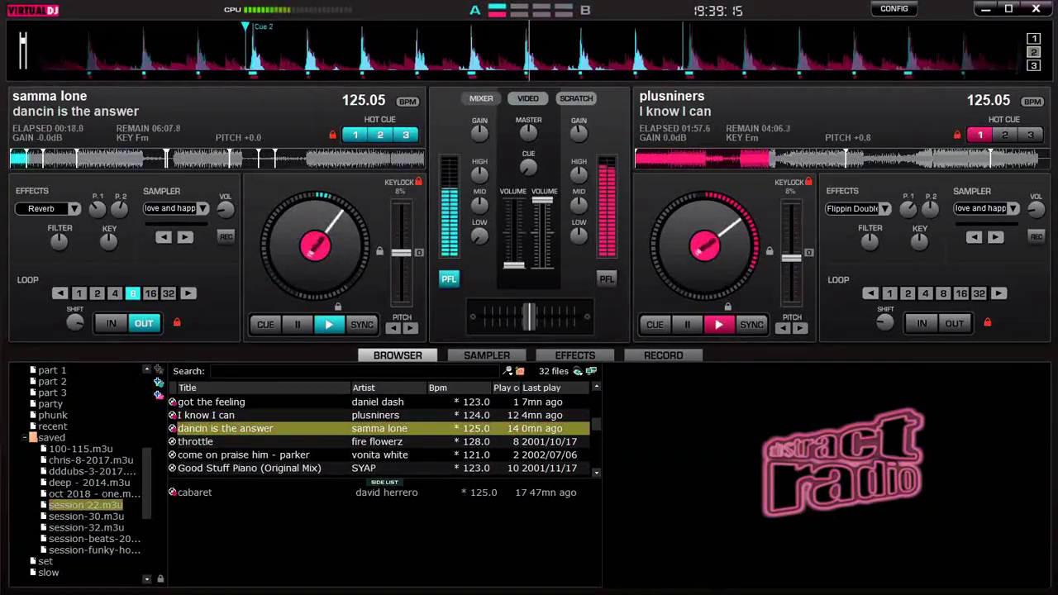
key("2")
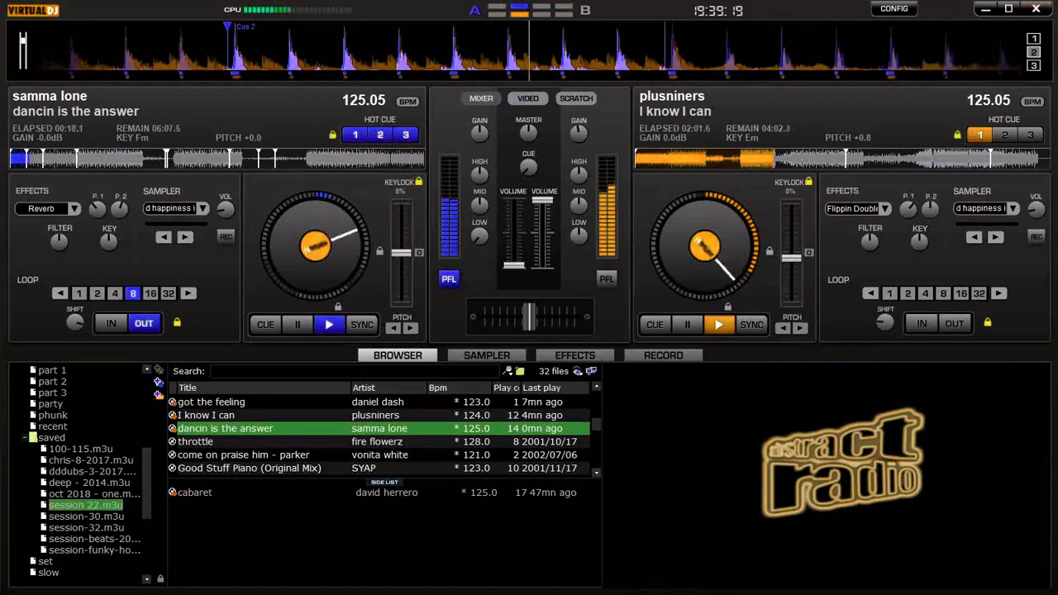
key("2")
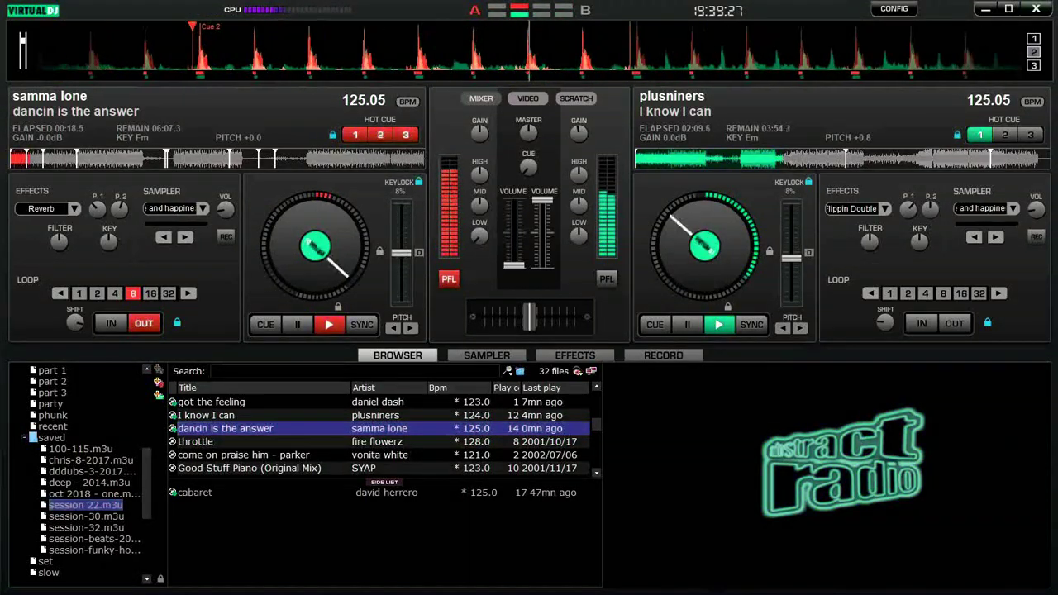
key("2")
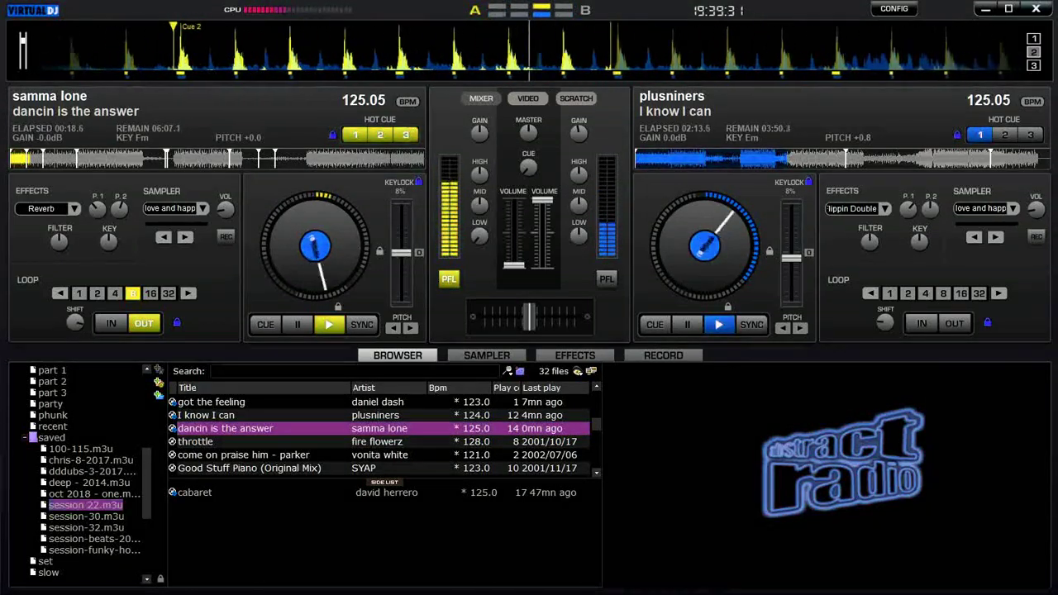
key("2")
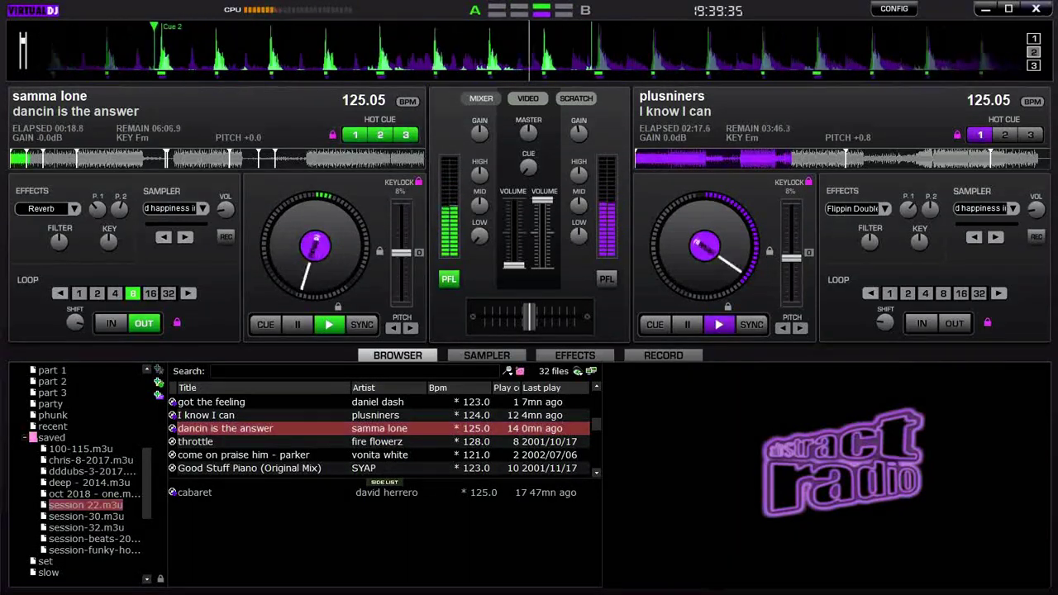
key("2")
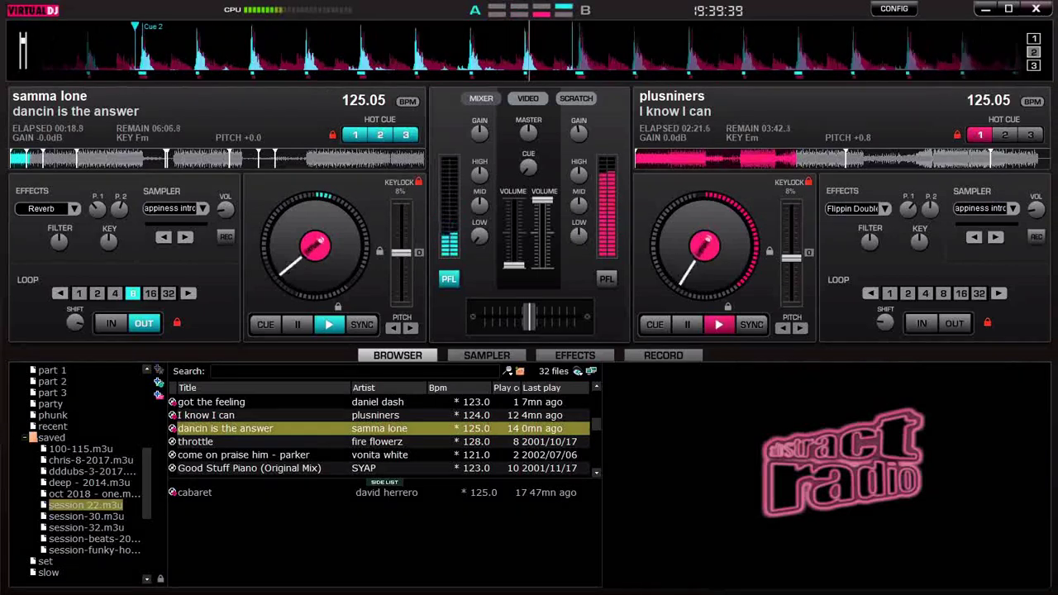
key("2")
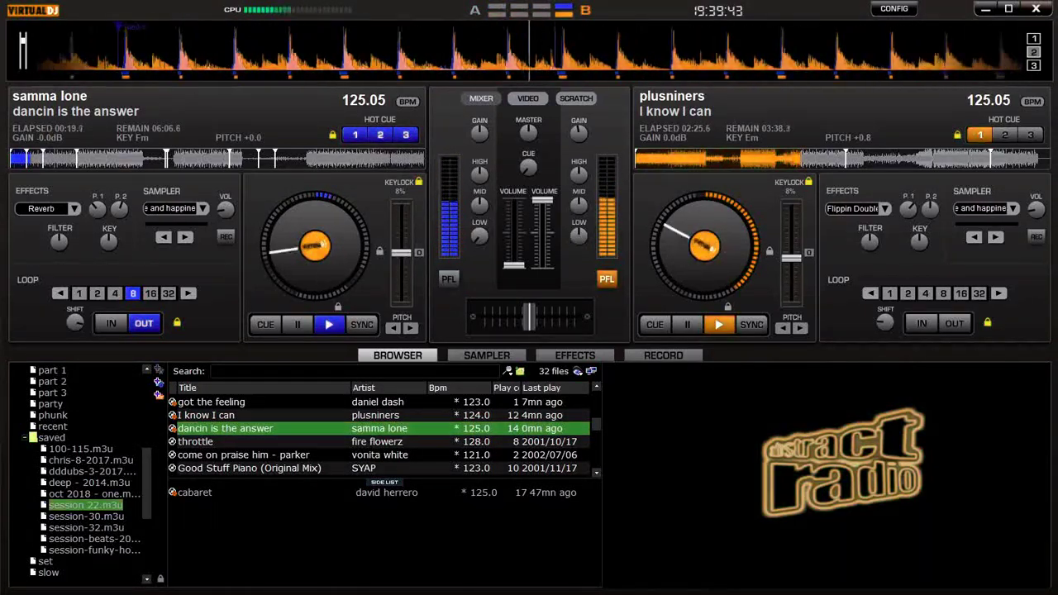
key("2")
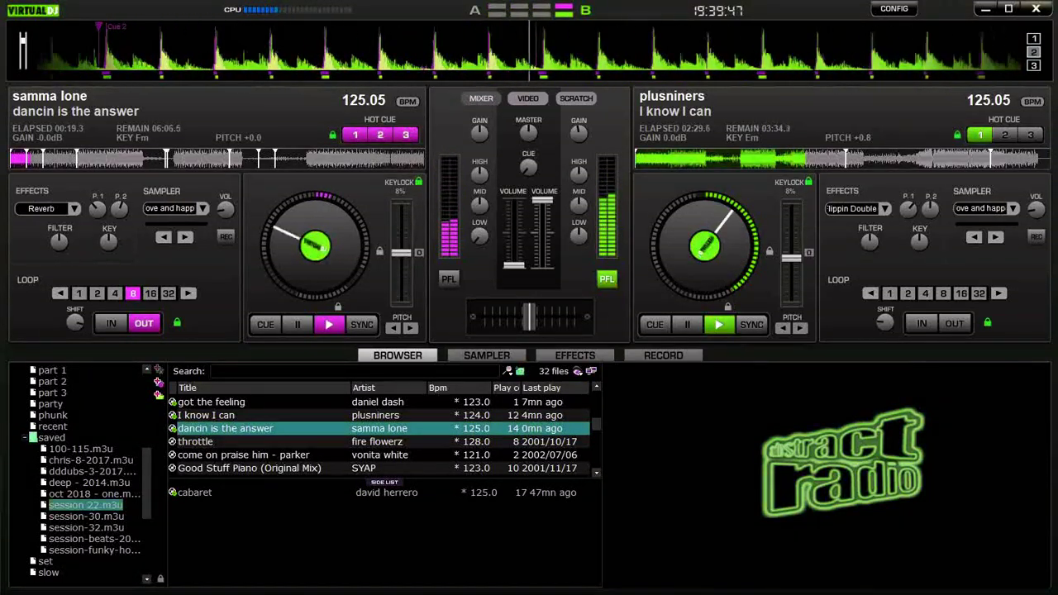
key("2")
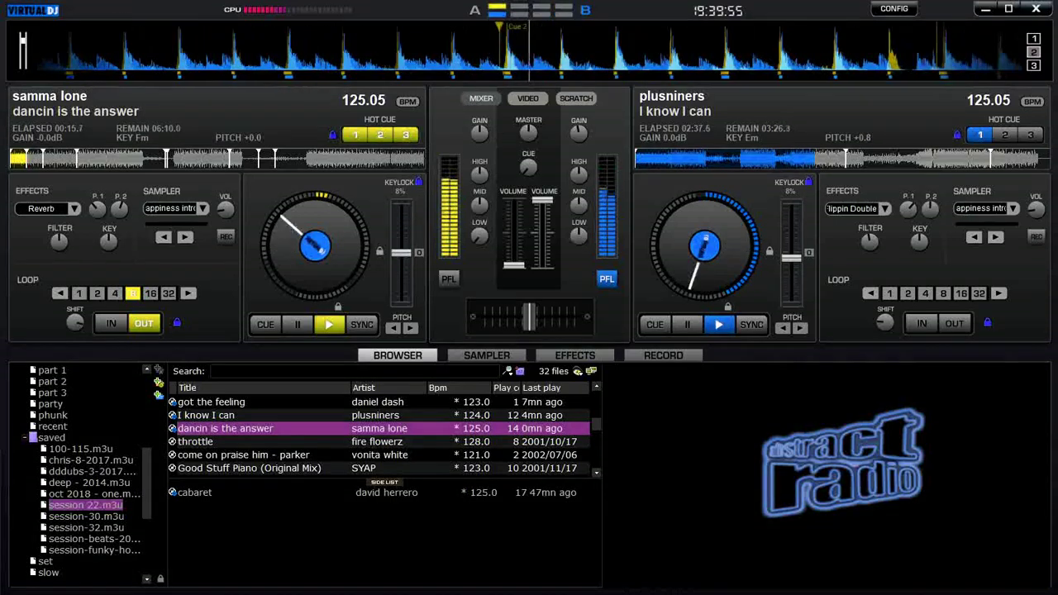
key("2")
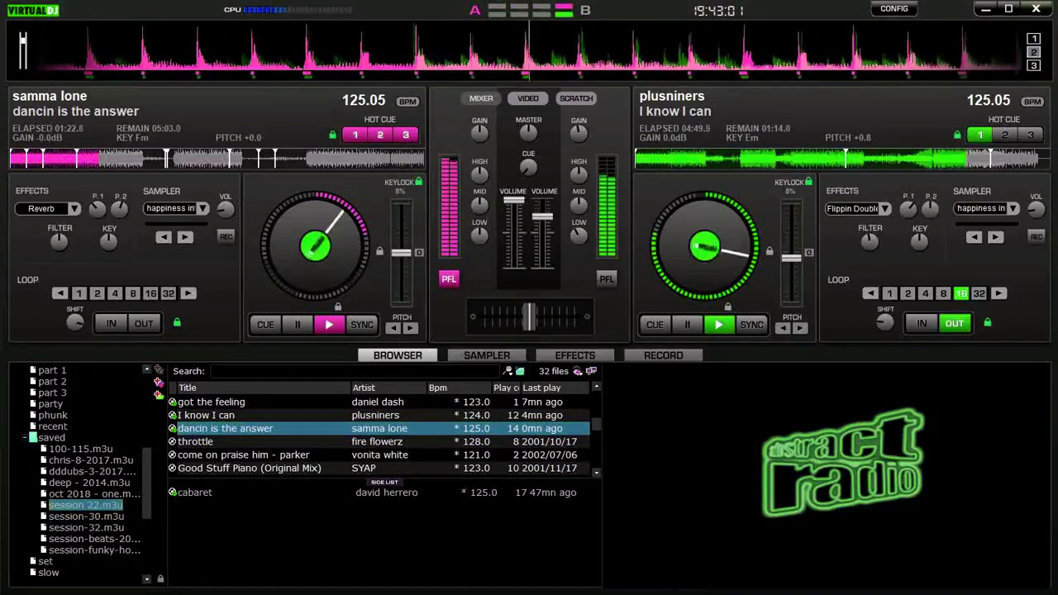
Load "throttle" by fire flowerz from the session 22 playlist onto deck B
key("4")
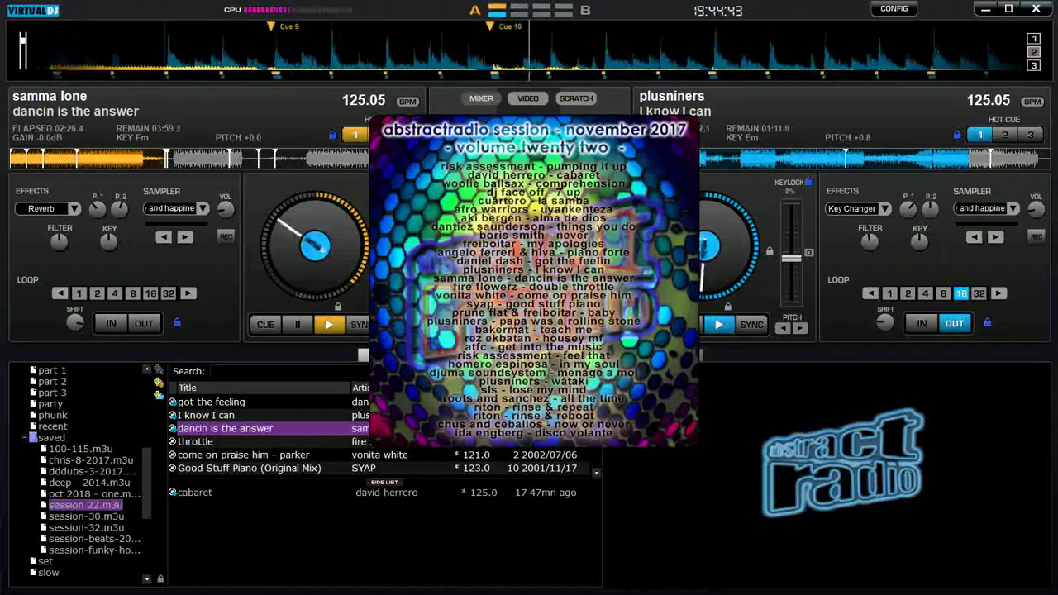
left_click(195, 442)
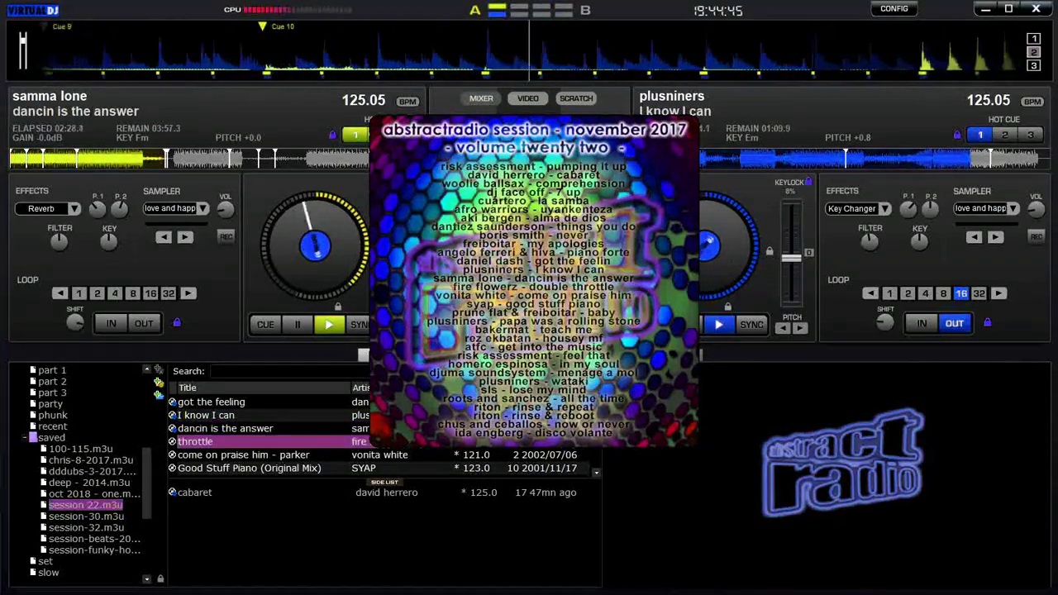
key("shift+Right")
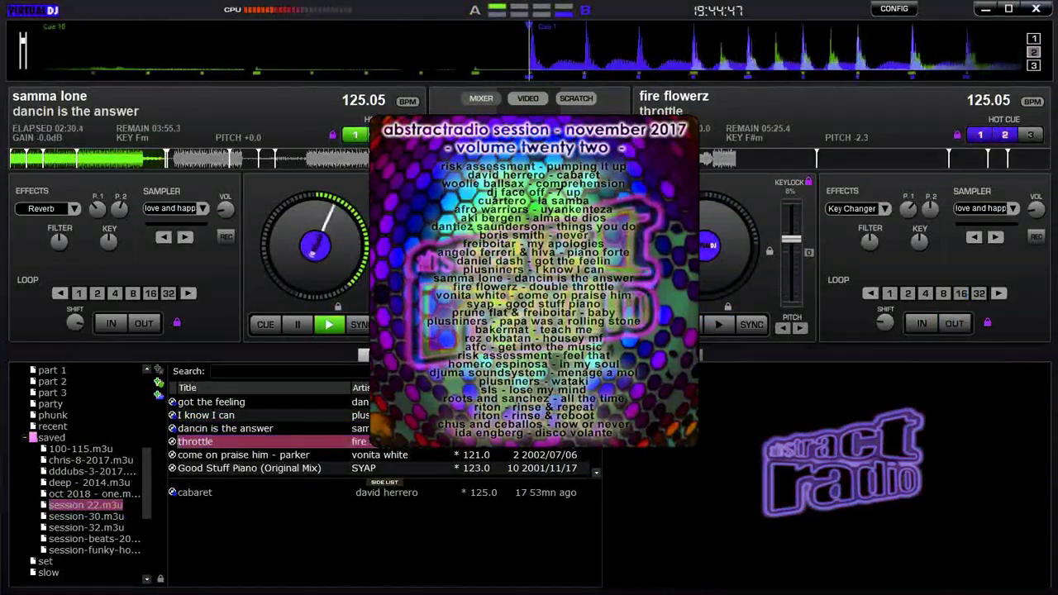
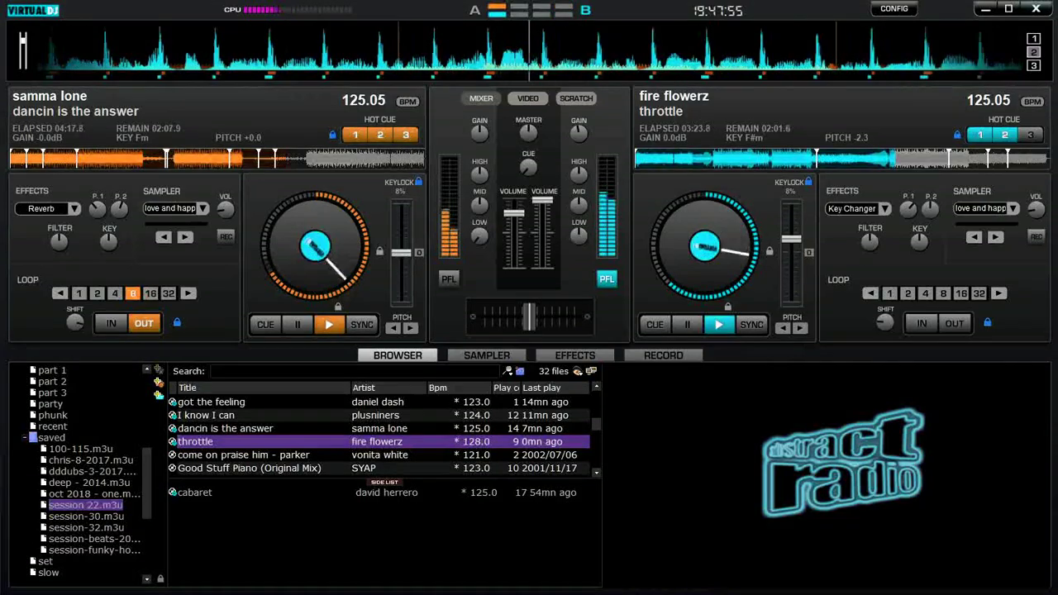
Load "come on praise him - parker" from the session 22 playlist onto deck A and play it from hot cue 3
left_click(244, 455)
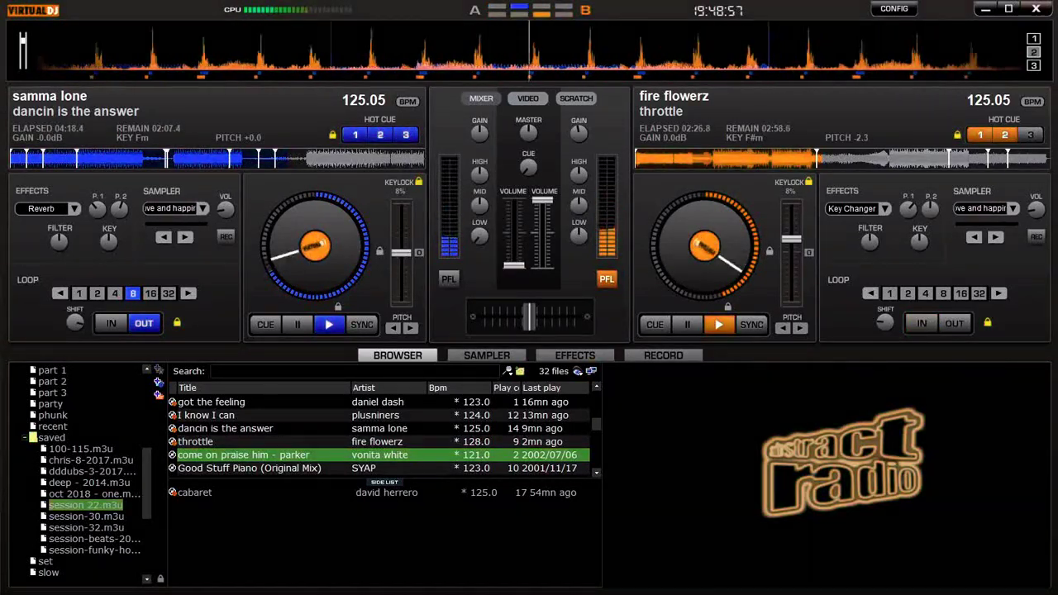
left_click(248, 468)
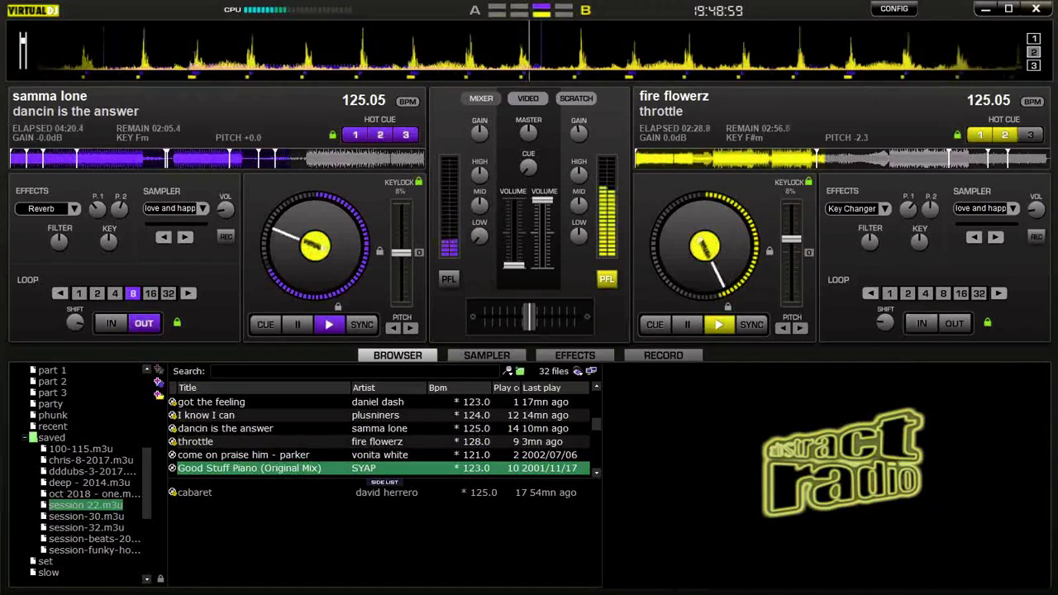
left_click(244, 455)
key("shift+Left")
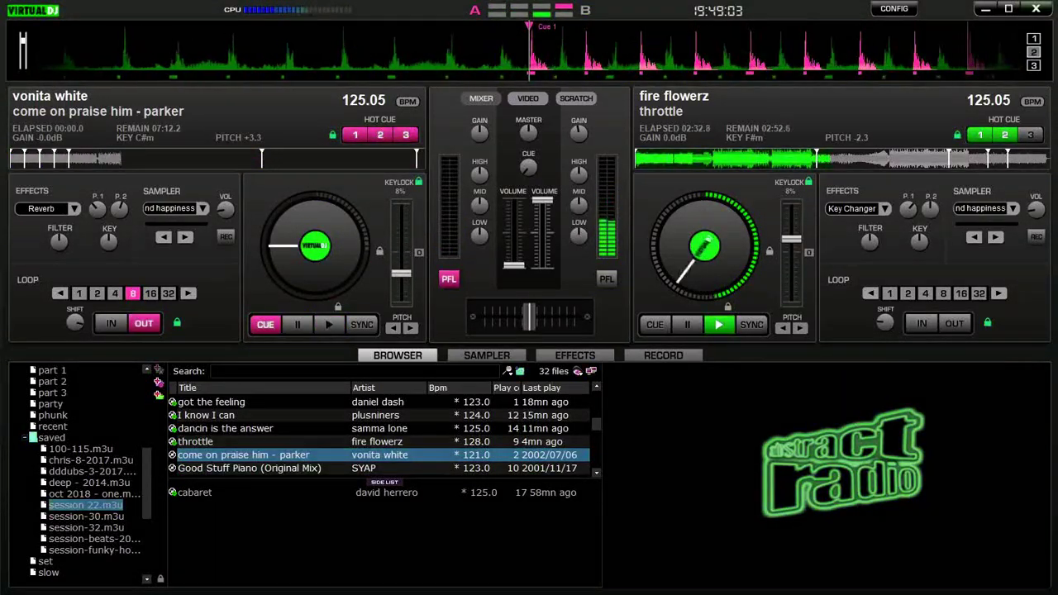
key("space")
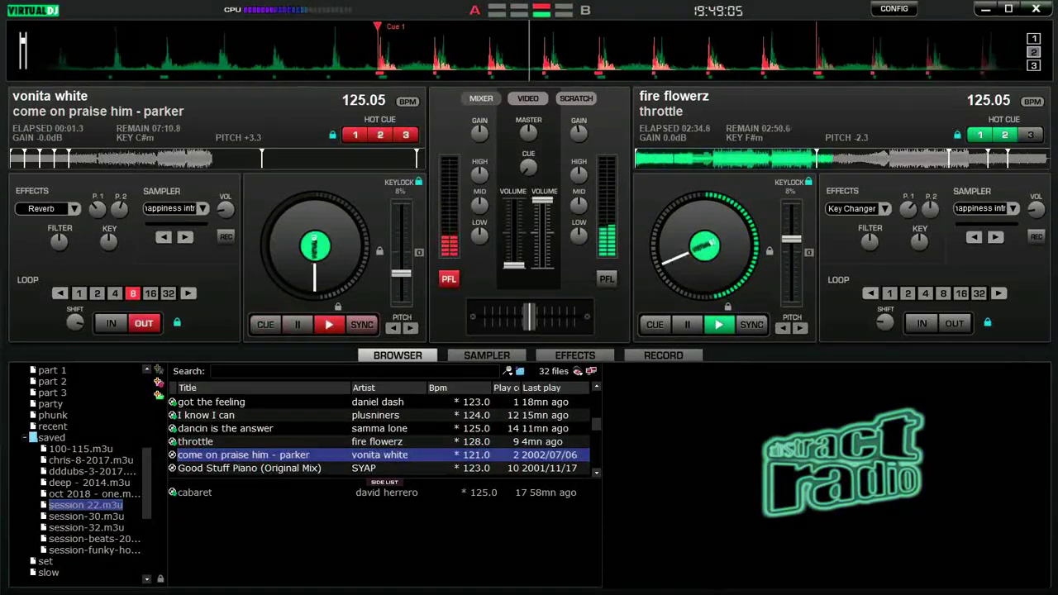
key("3")
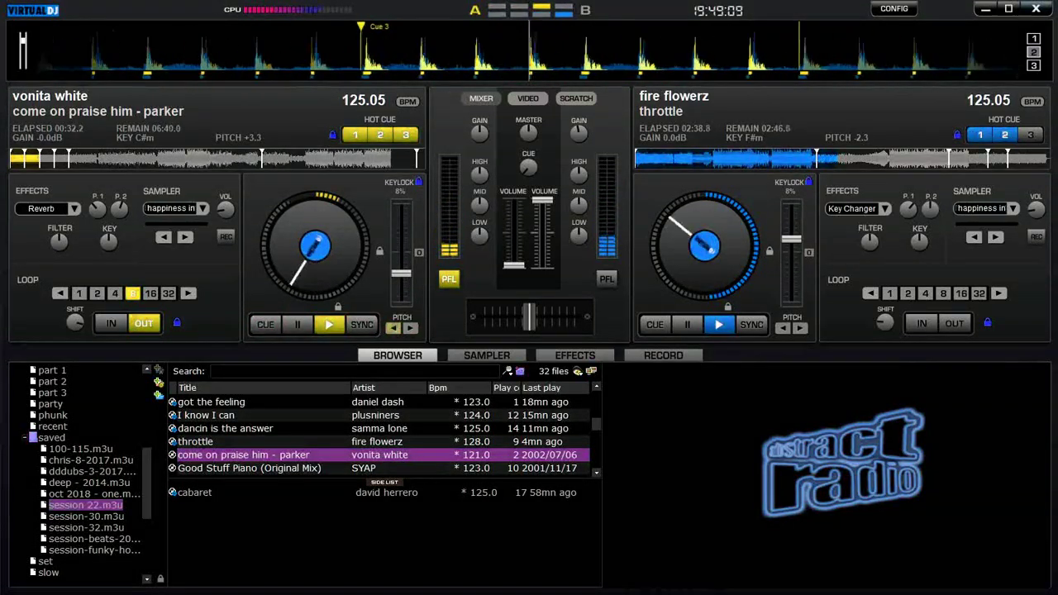
key("3")
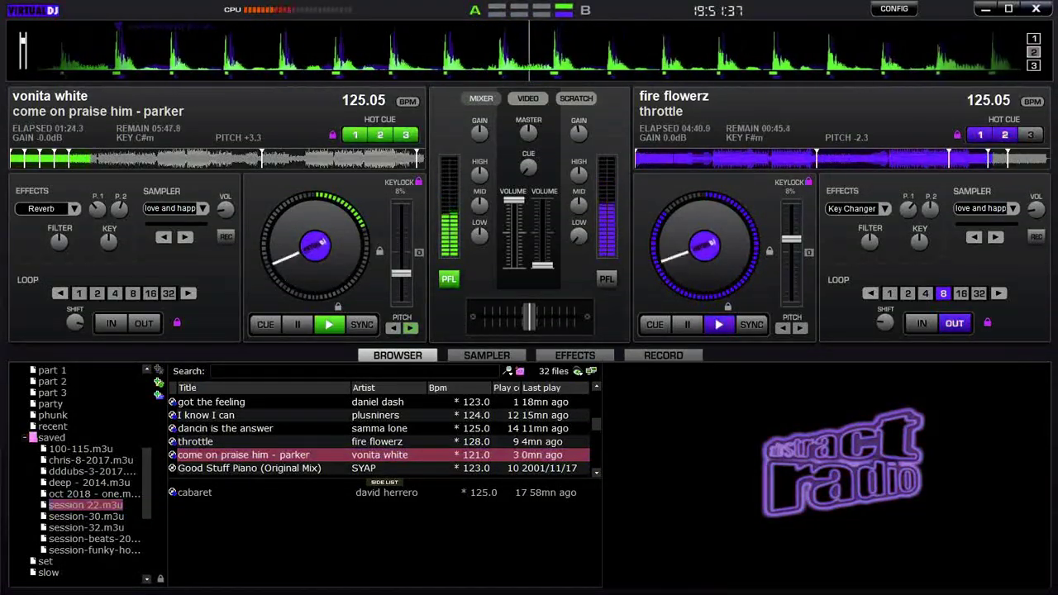
Load "Good Stuff Piano (Original Mix)" from the session 22 playlist onto deck B and start it playing
left_click(248, 468)
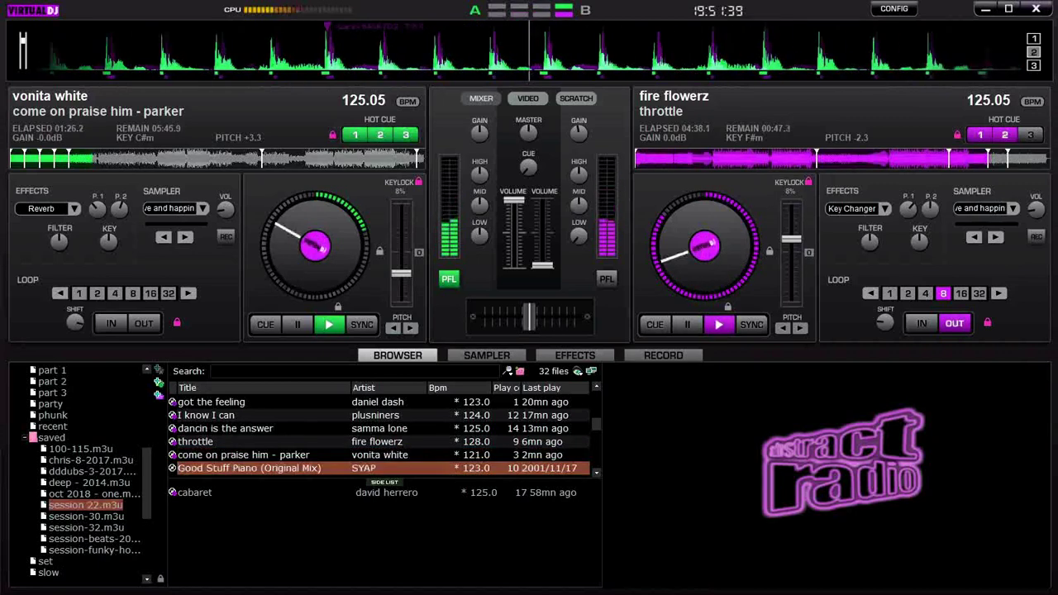
key("shift+Right")
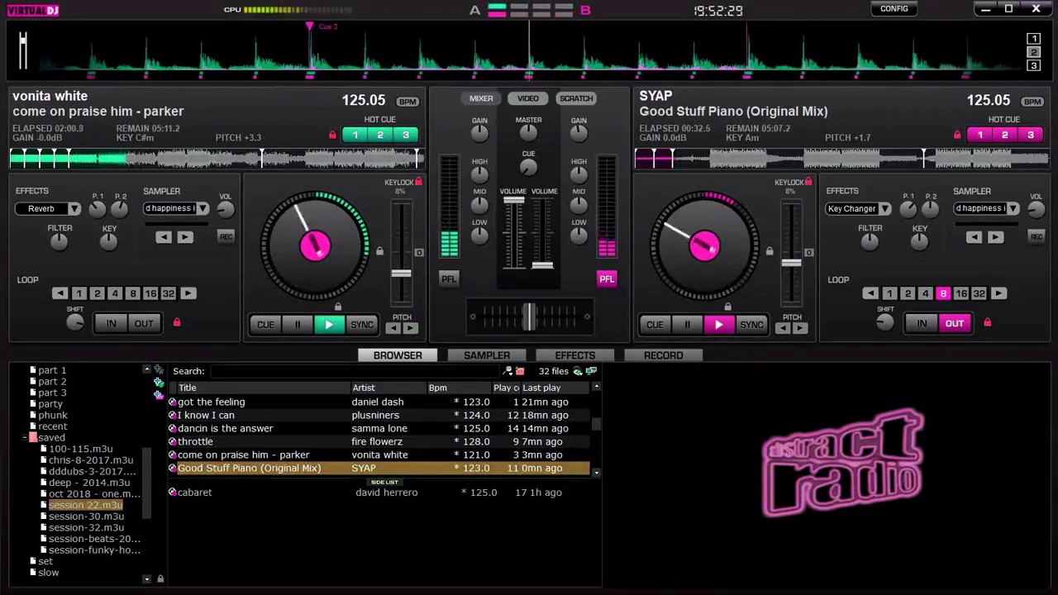
Load "baby - freibotar" from the session 22 playlist onto deck A and start it playing
scroll(380, 435, "down", 4)
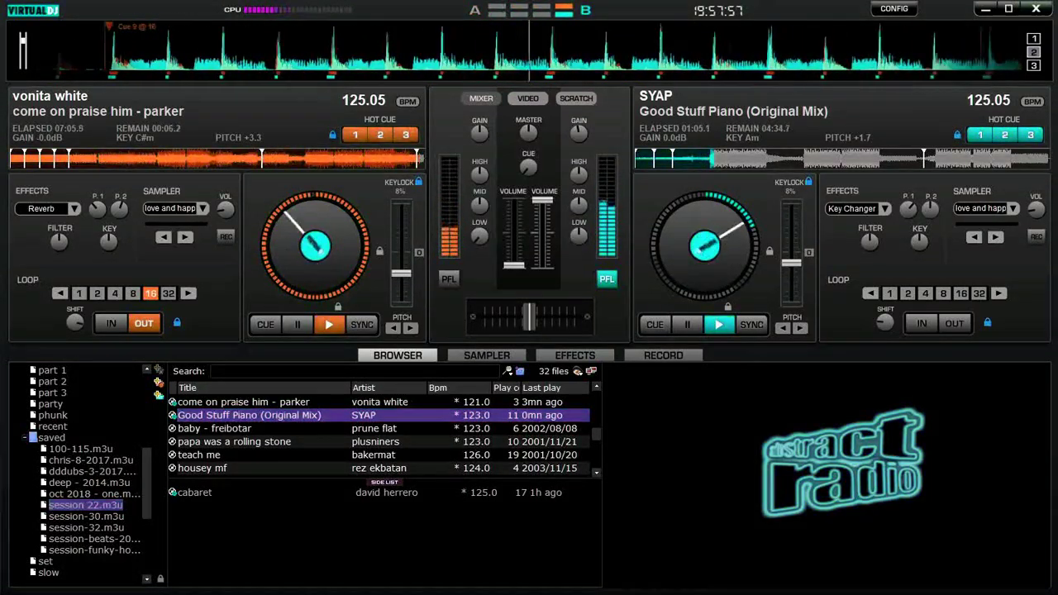
left_click(248, 428)
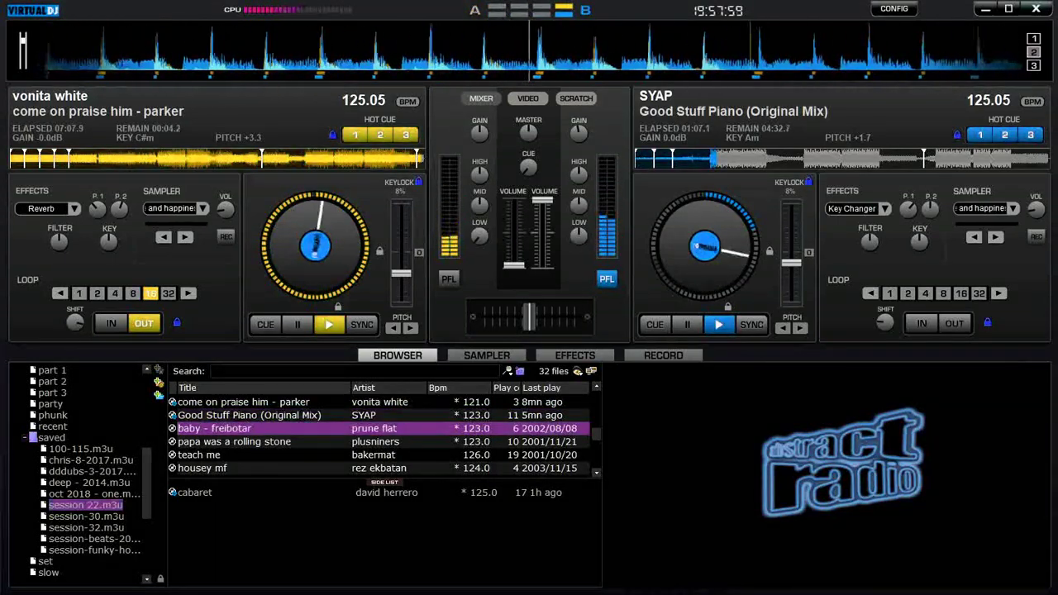
key("ctrl+Left")
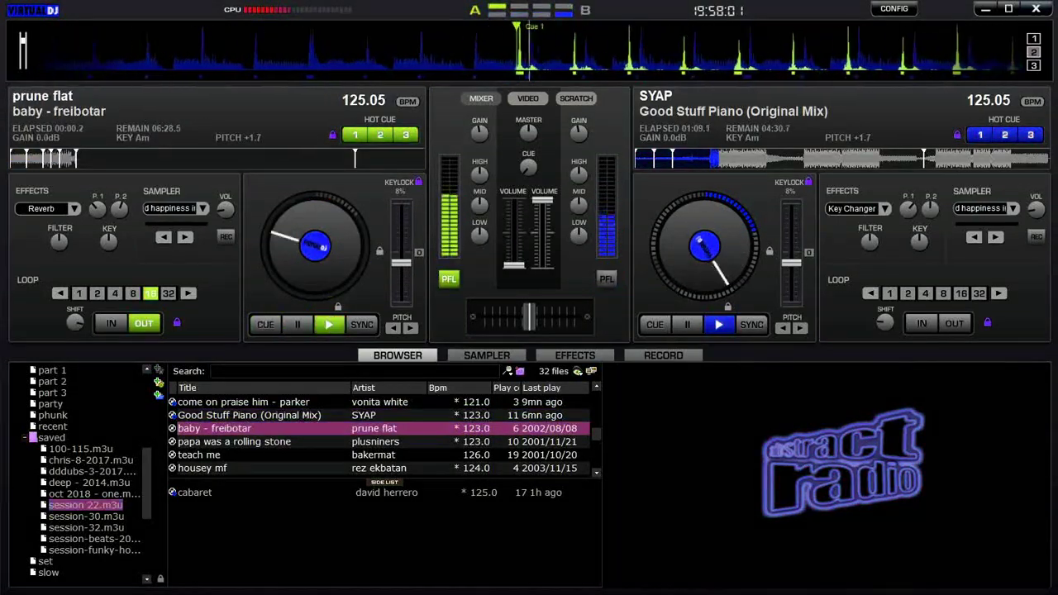
key("space")
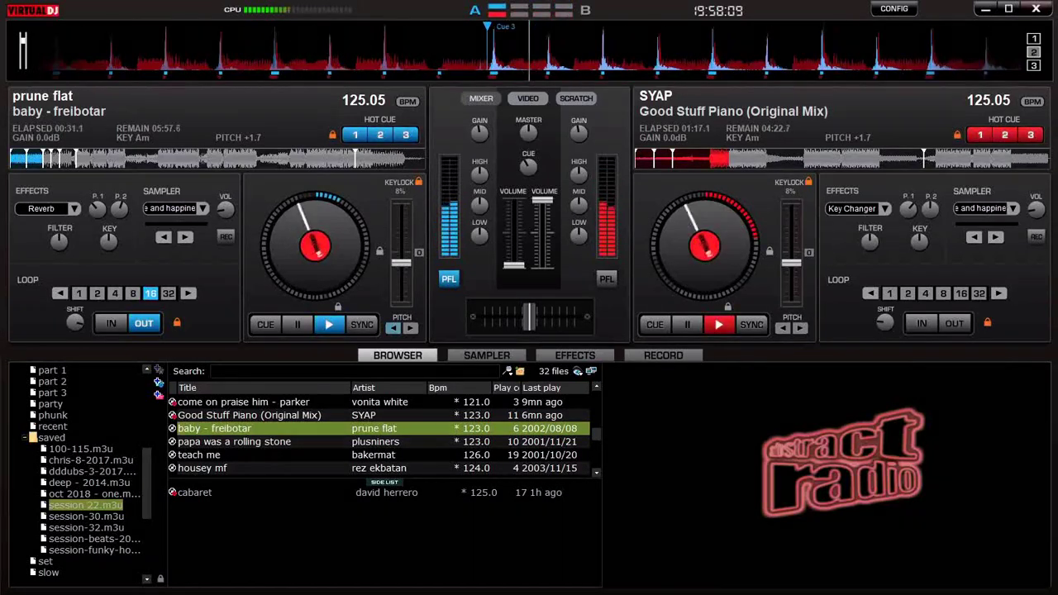
Jump "baby - freibotar" on deck A through its hot cues to cue 5 and release its loop
key("3")
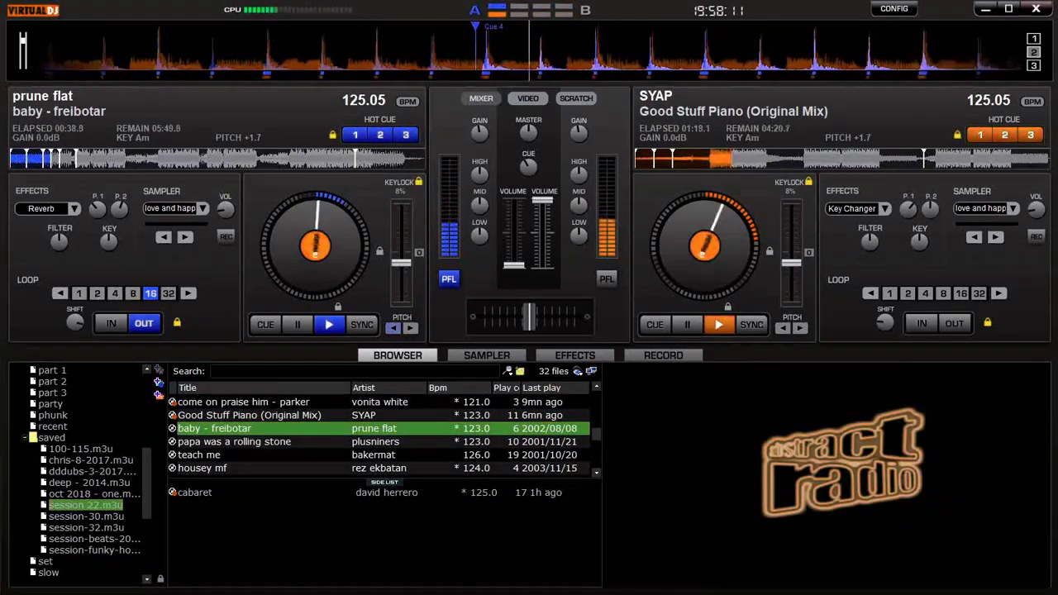
key("5")
key("6")
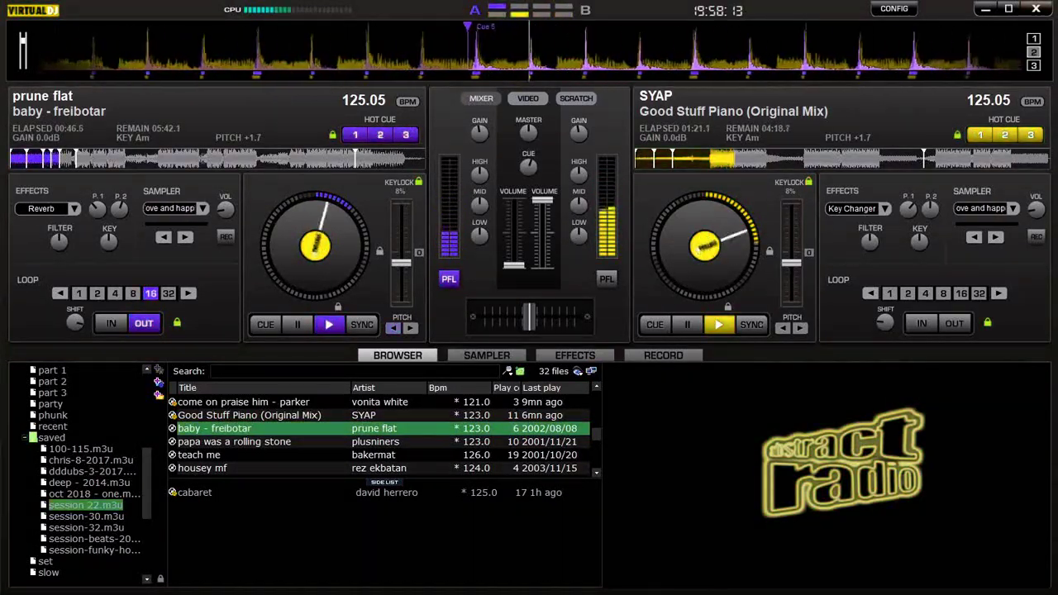
key("5")
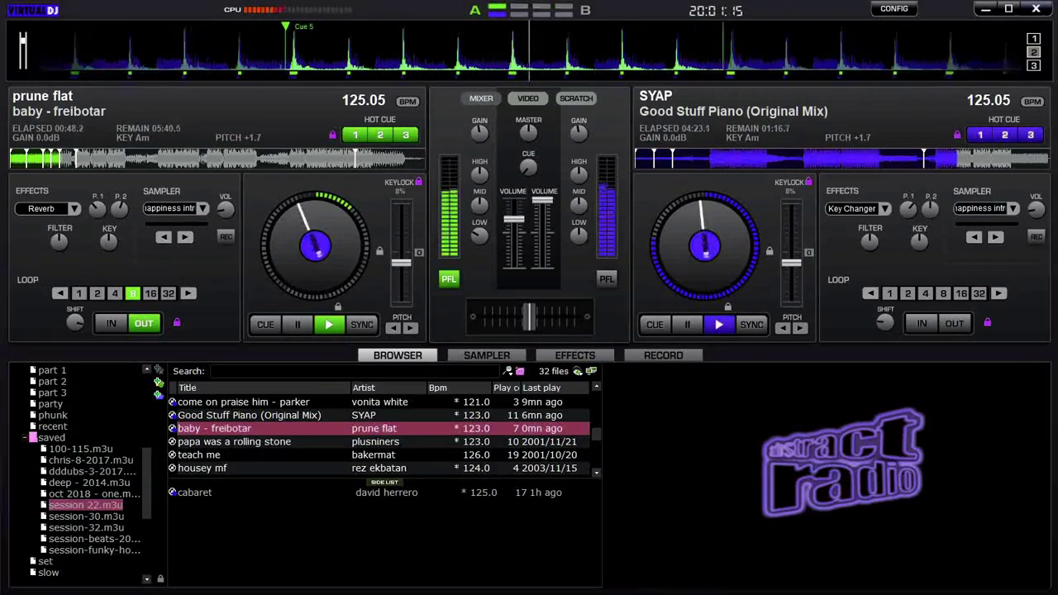
key("l")
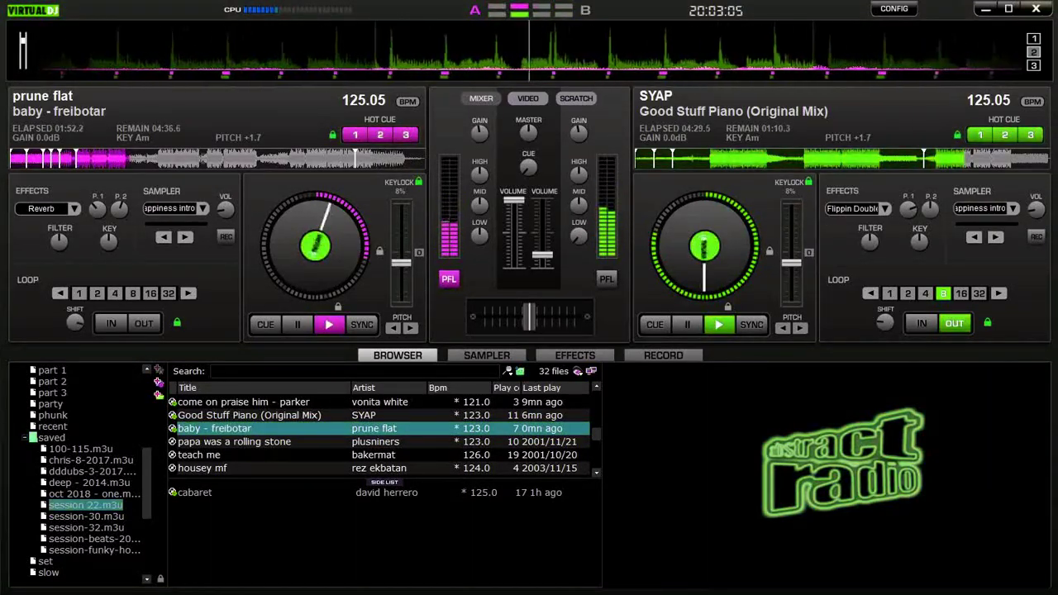
Load "papa was a rolling stone" from the session 22 playlist onto deck B and set an 8-beat loop at hot cue 2
left_click(233, 441)
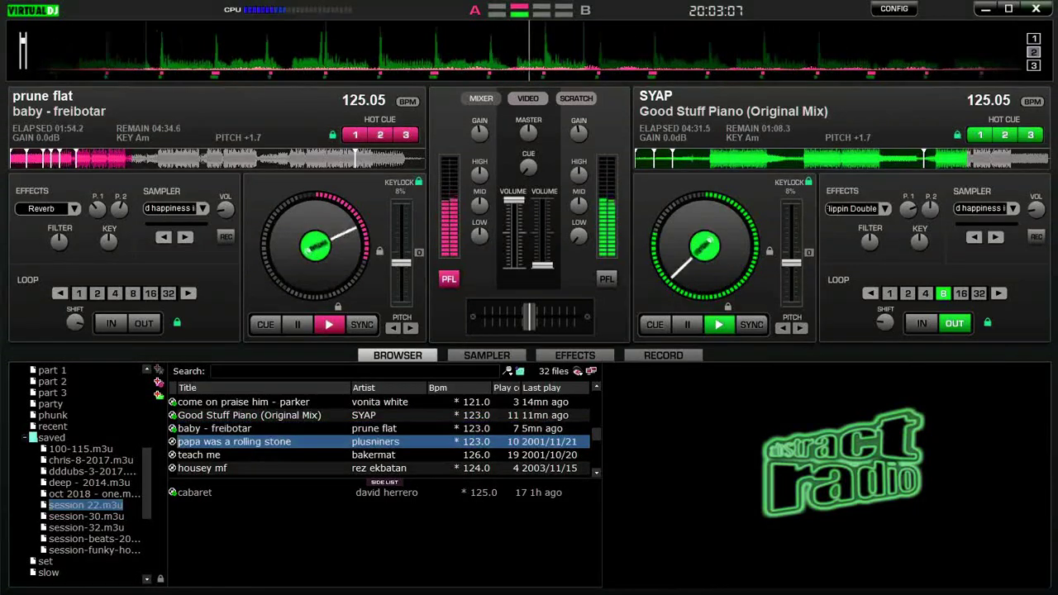
key("Right")
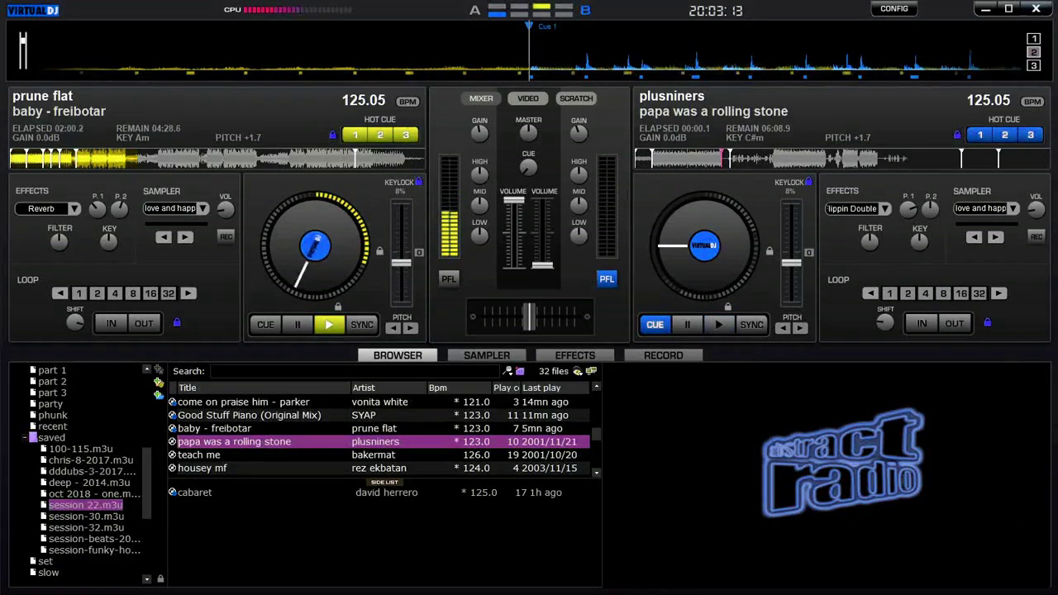
key("l")
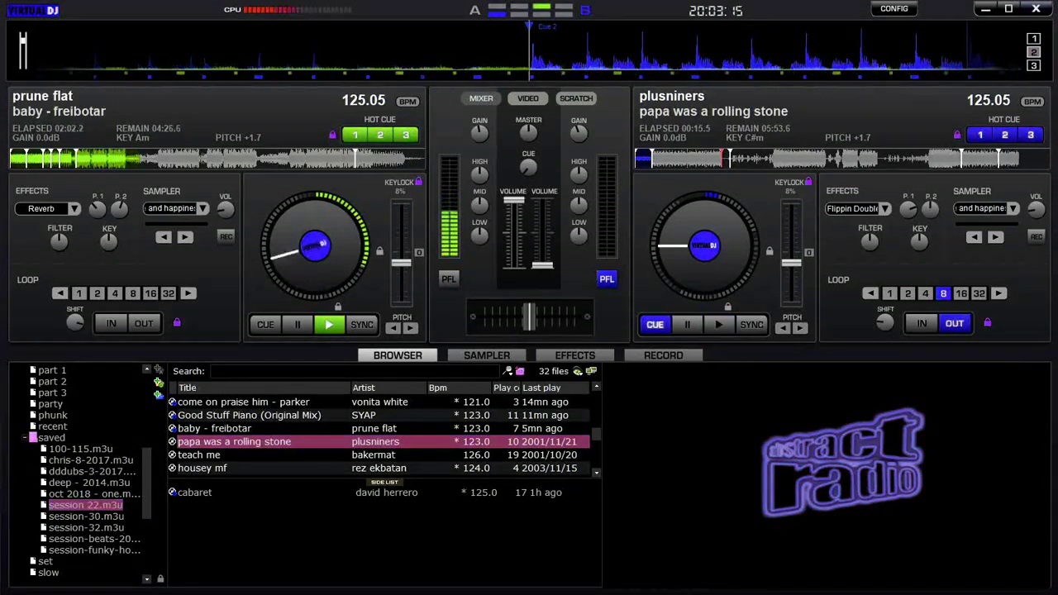
Start "papa was a rolling stone" playing on deck B and load "teach me" from the session 22 playlist onto deck A
key("space")
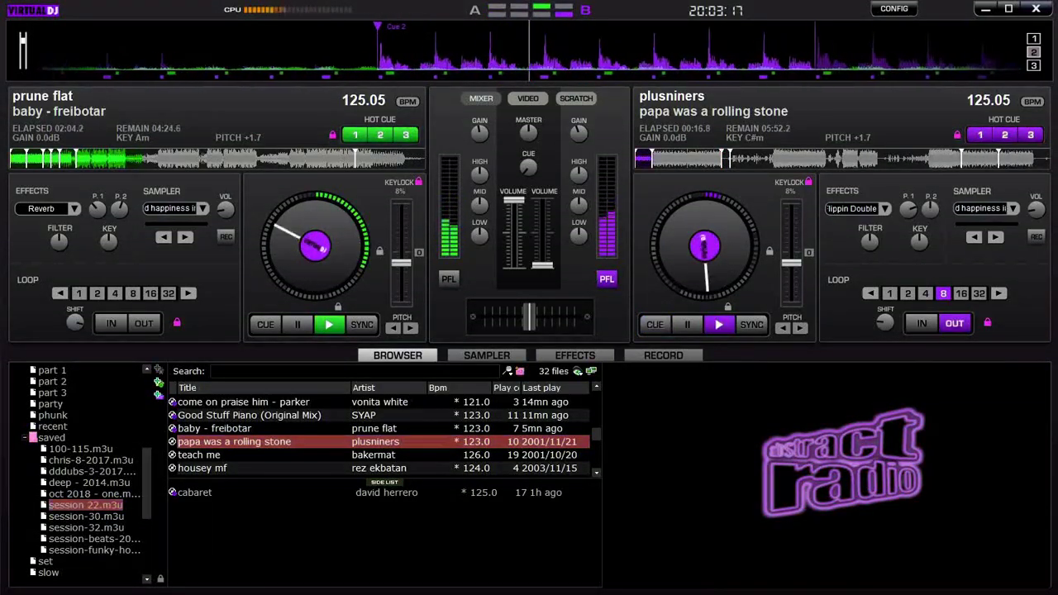
key("p")
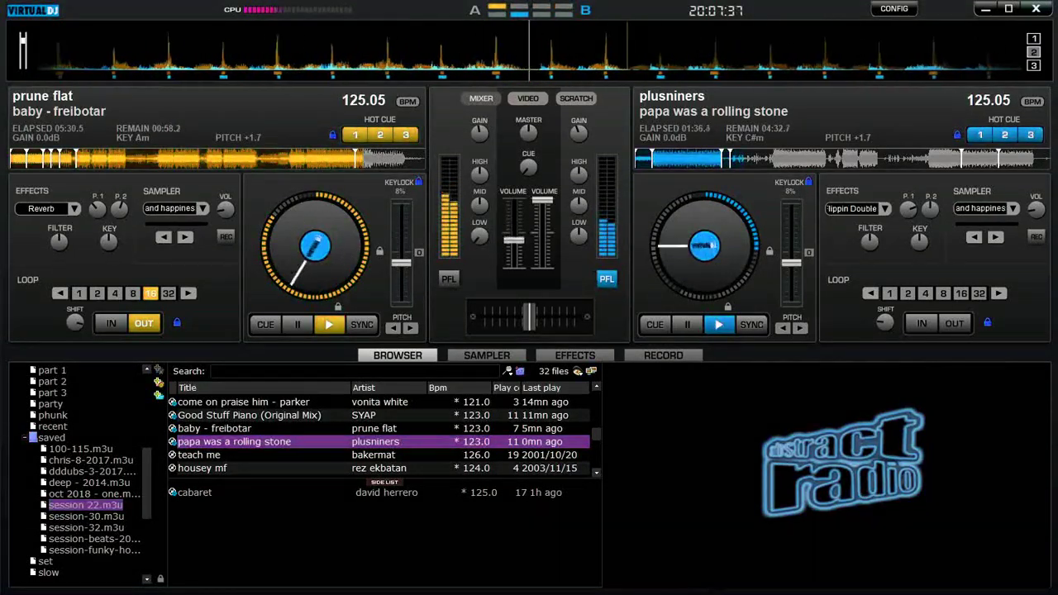
left_click(198, 455)
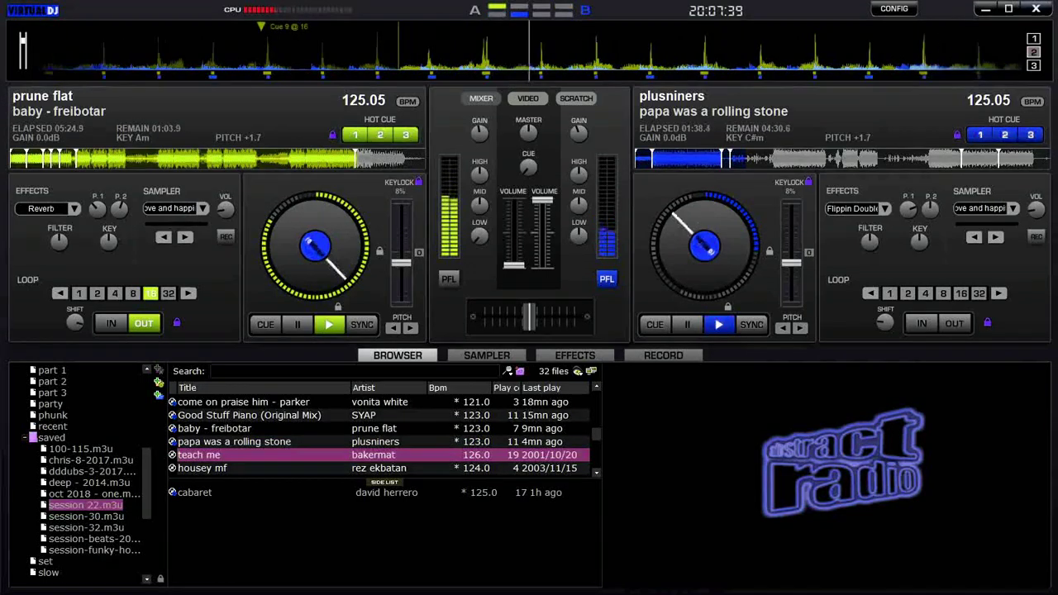
key("Left")
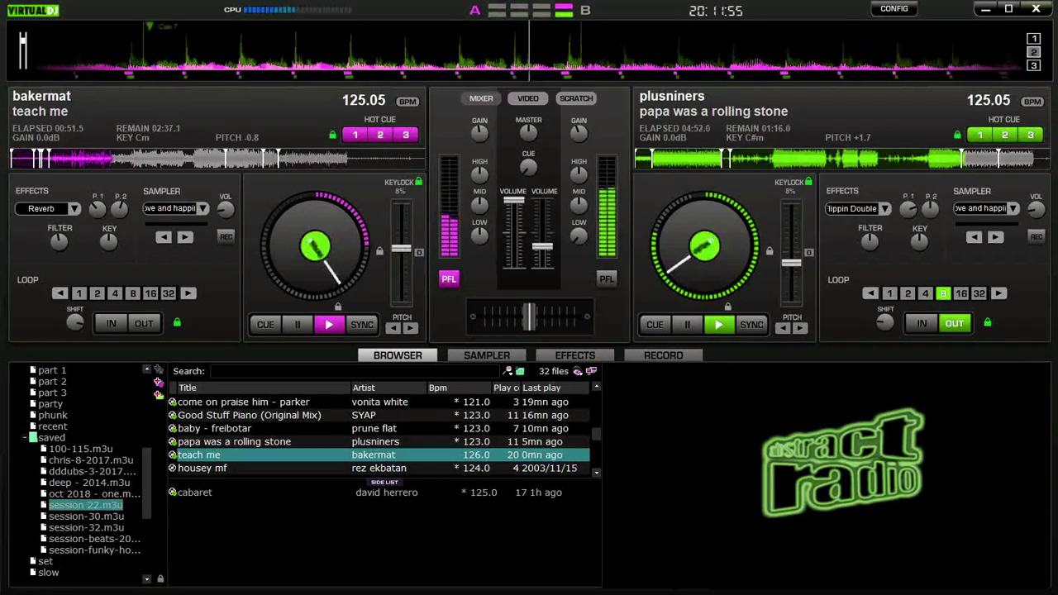
Load "housey mf" from the session 22 playlist onto deck B and start it playing
scroll(380, 435, "down", 4)
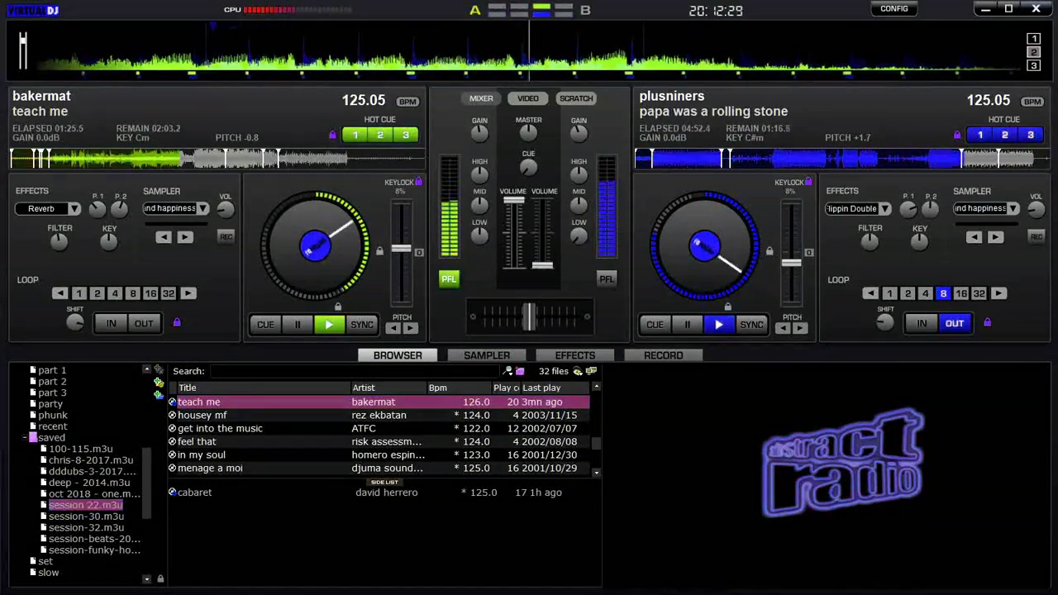
left_click(202, 415)
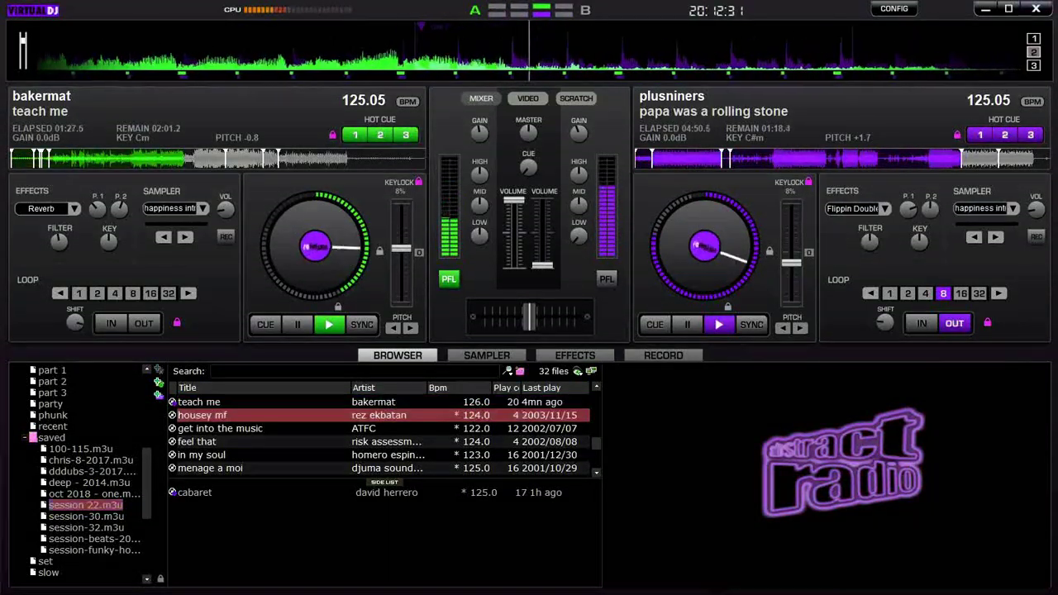
key("ctrl+Right")
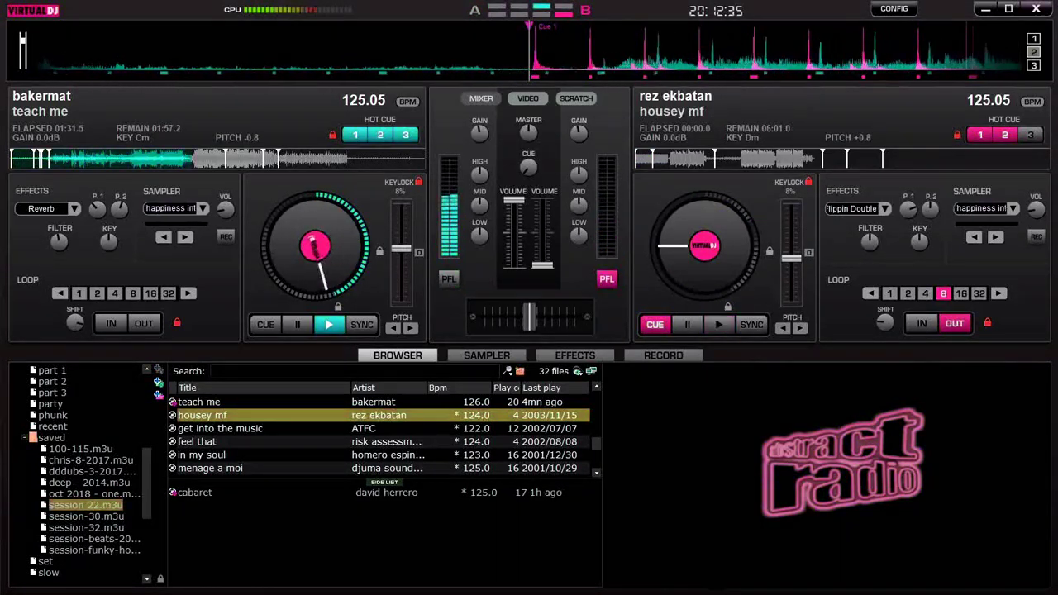
key("space")
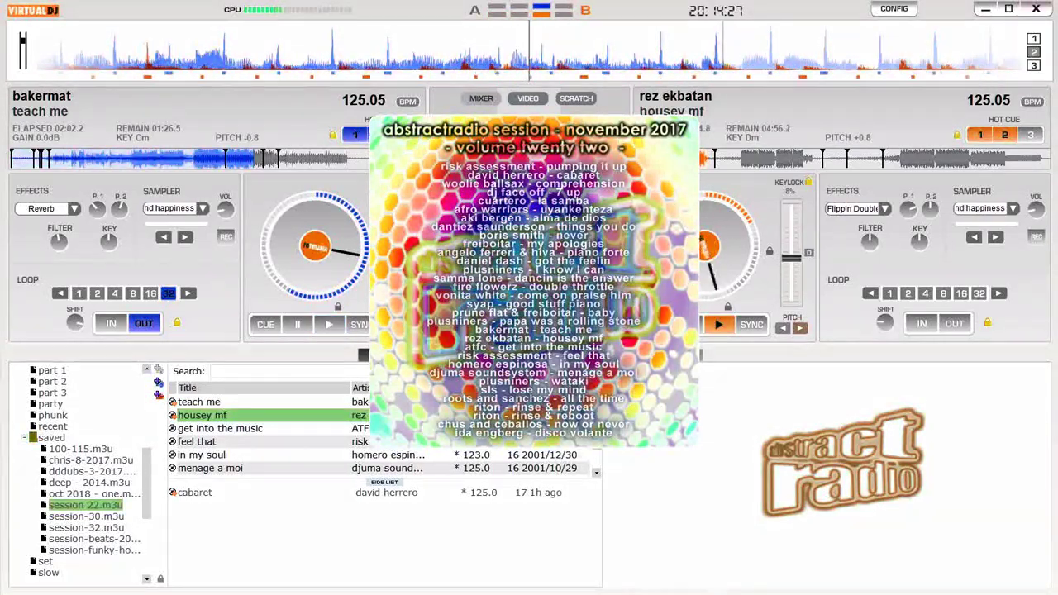
Load "get into the music" from the session 22 playlist onto deck A
left_click(219, 429)
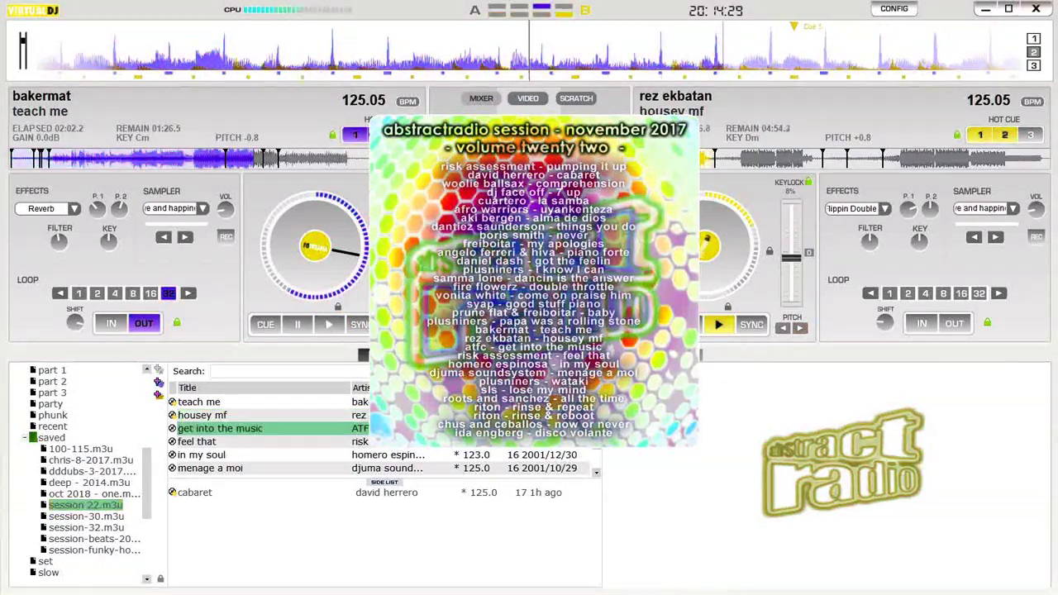
key("ctrl+Left")
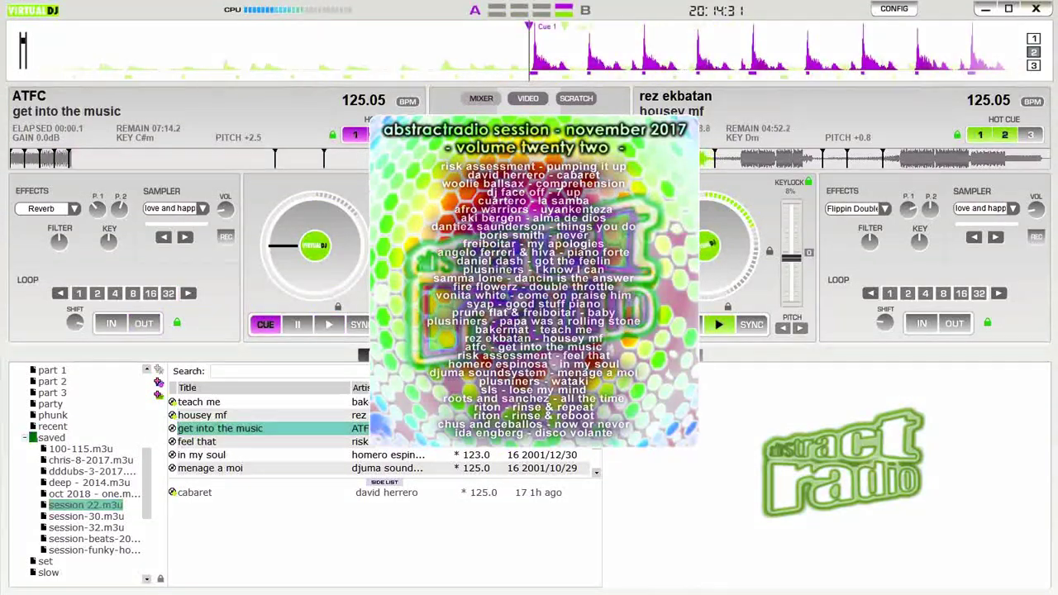
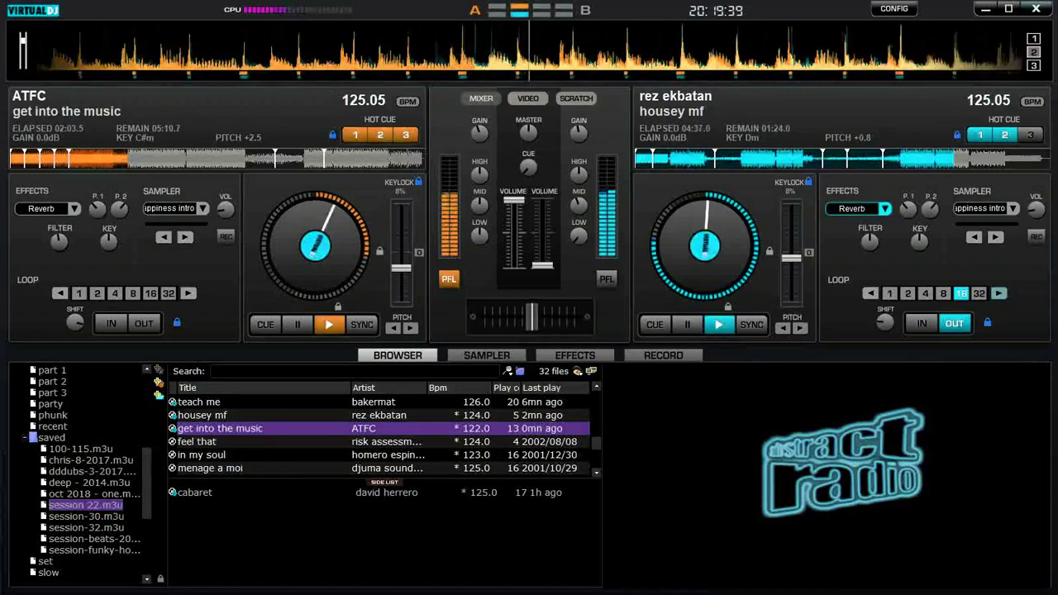
Load and start "feel that" from the session 22 playlist on deck B, and set an 8-beat loop on "get into the music" on deck A
left_click(217, 441)
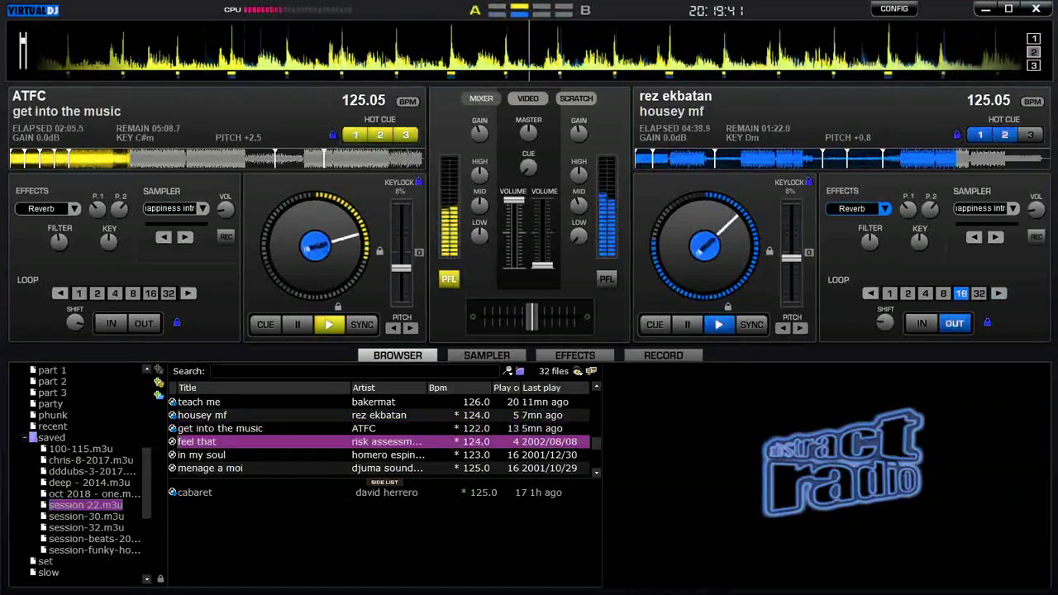
key("Right")
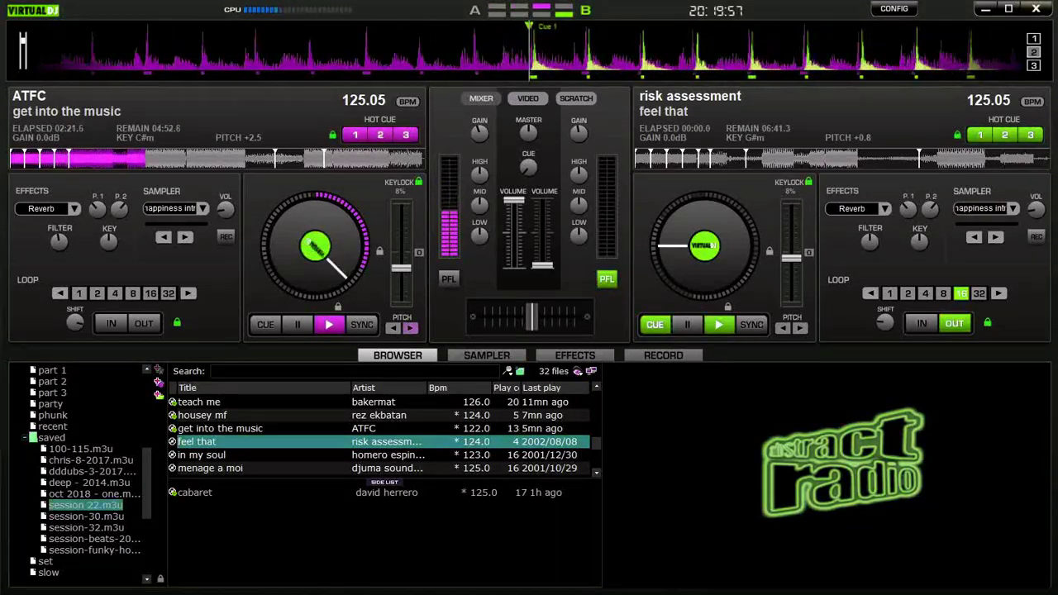
key("space")
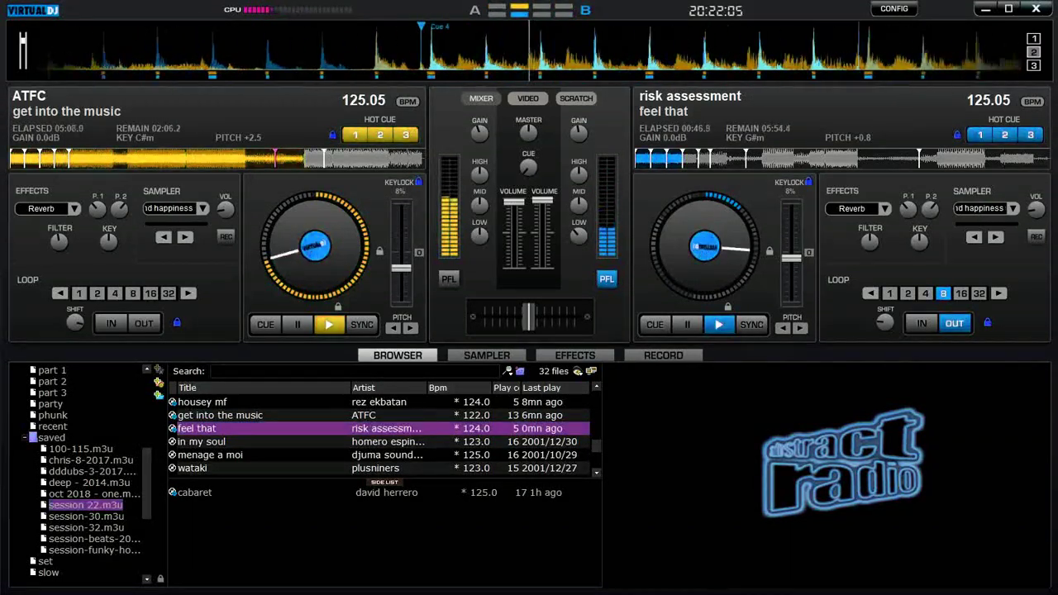
key("l")
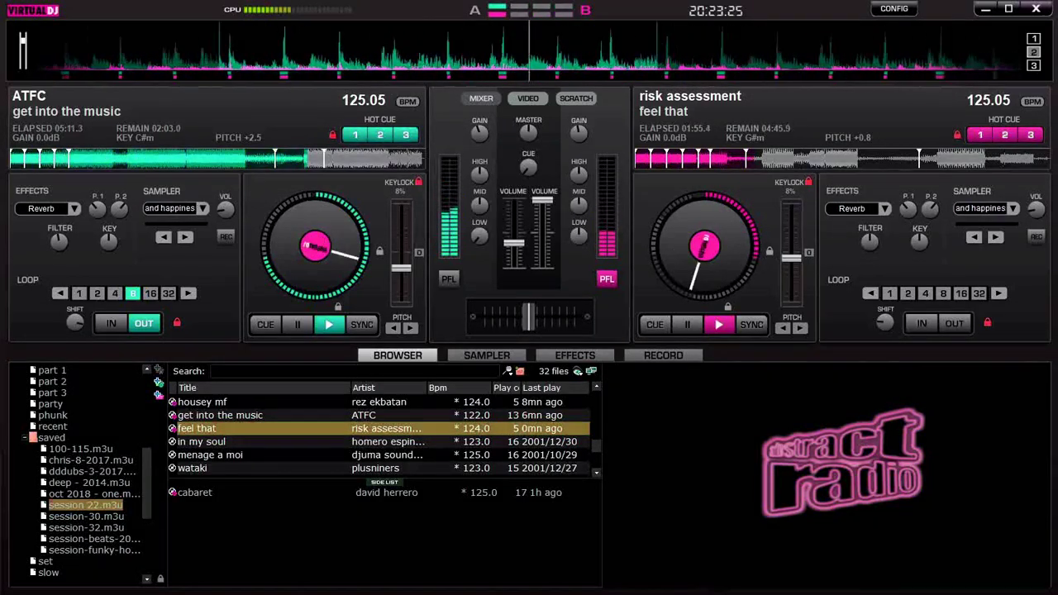
Load and start "in my soul" from the session 22 playlist on deck A, and set an 8-beat loop at hot cue 1
left_click(201, 442)
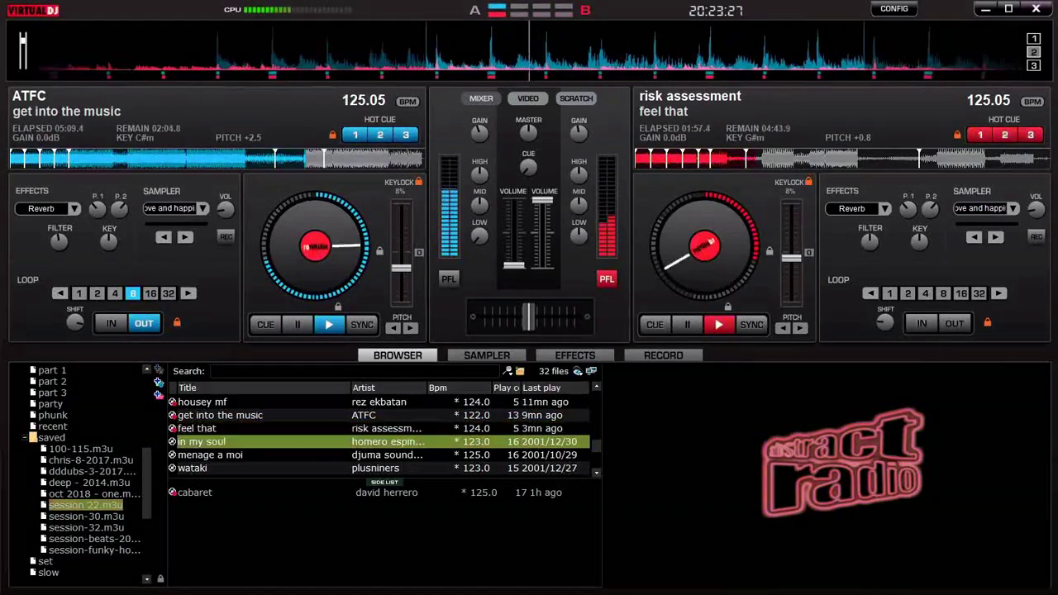
key("Left")
key("space")
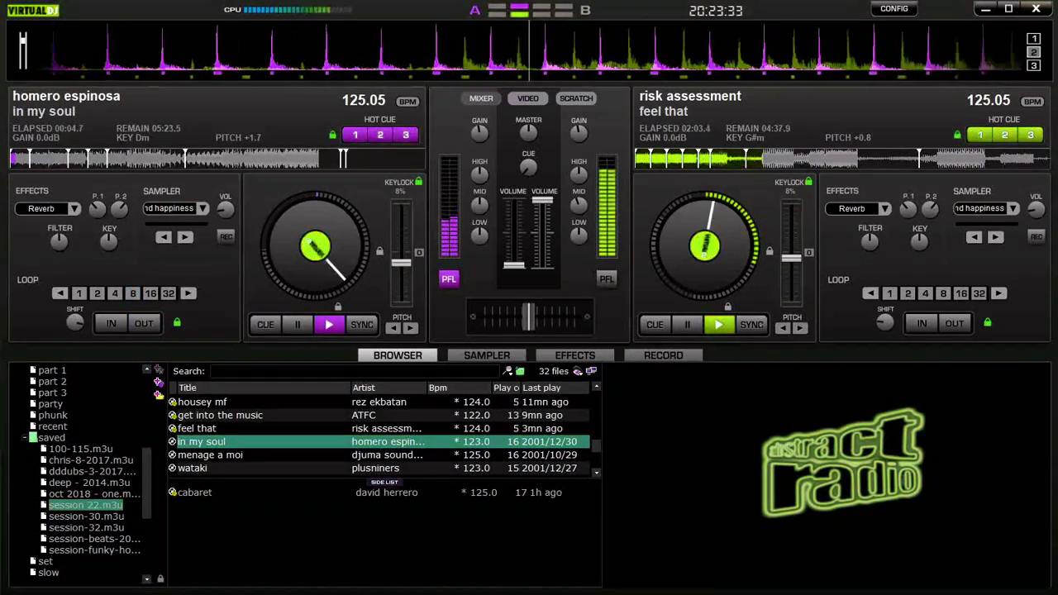
key("l")
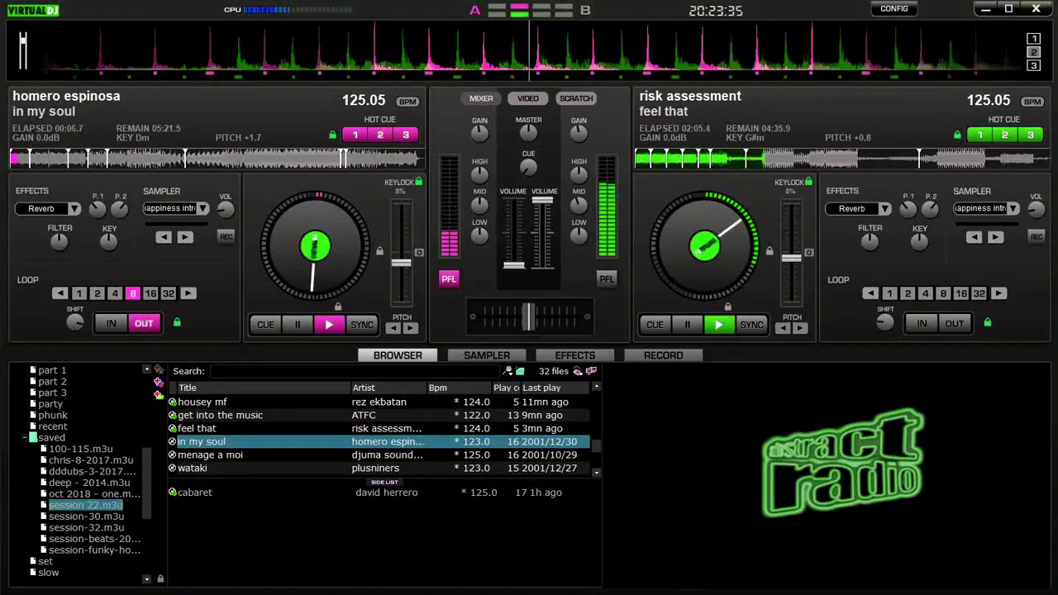
key("1")
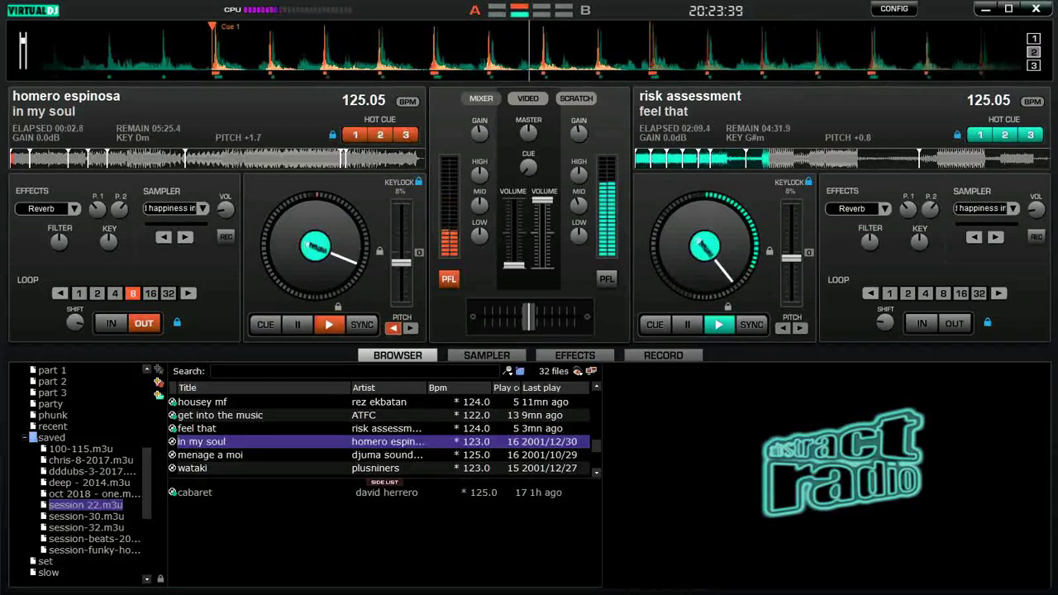
key("1")
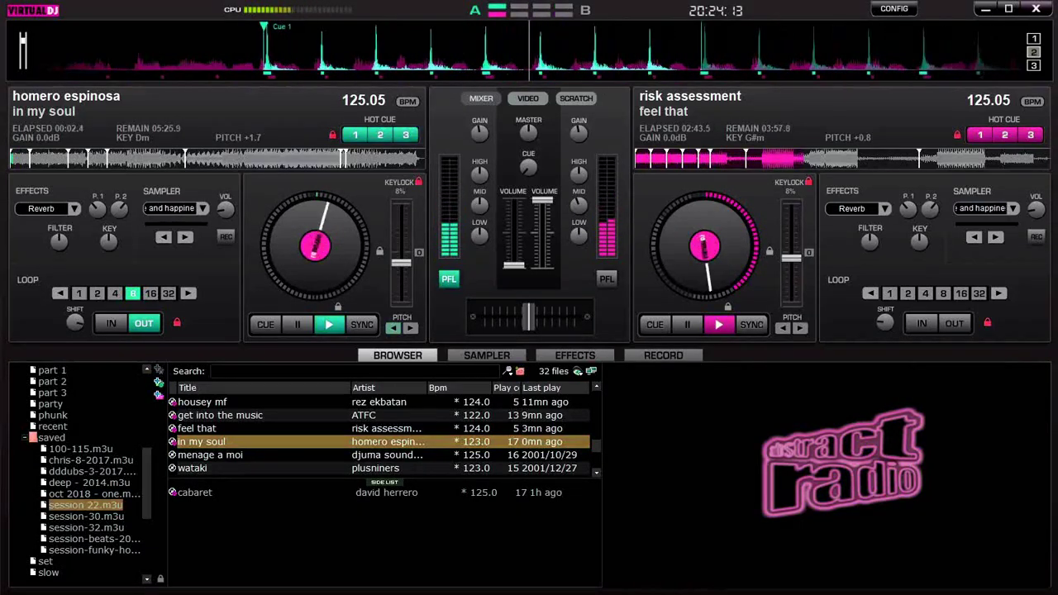
Jump "in my soul" on deck A to hot cue 2 and retrigger that cue repeatedly against the track playing on deck B
key("2")
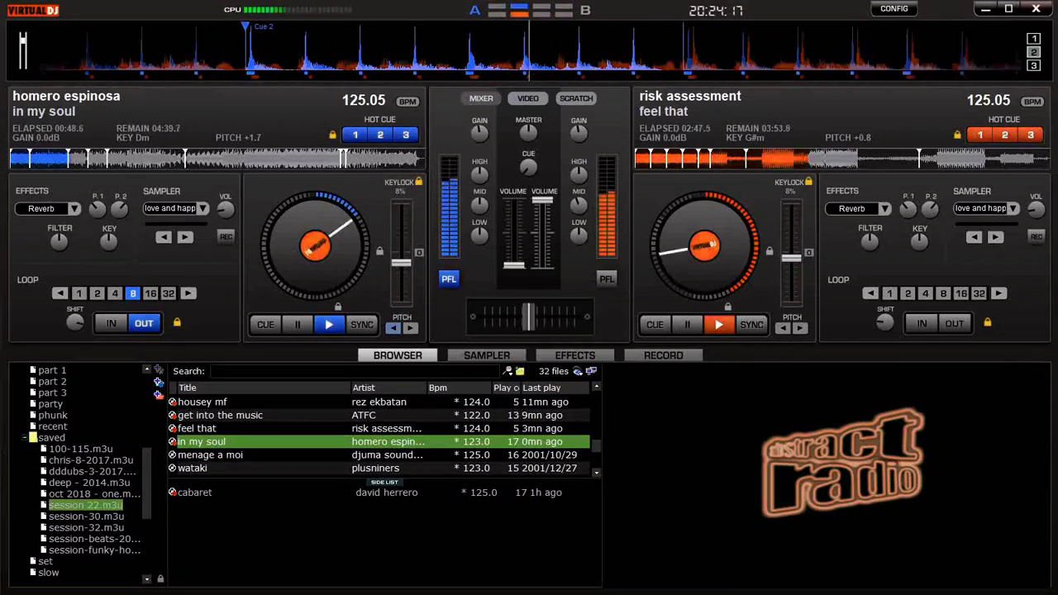
key("2")
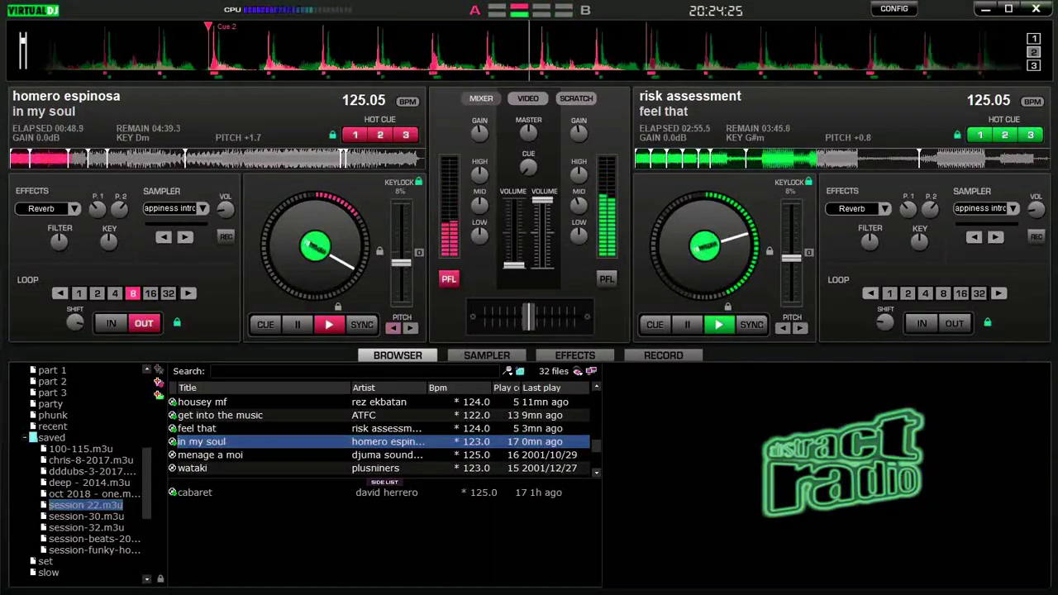
key("2")
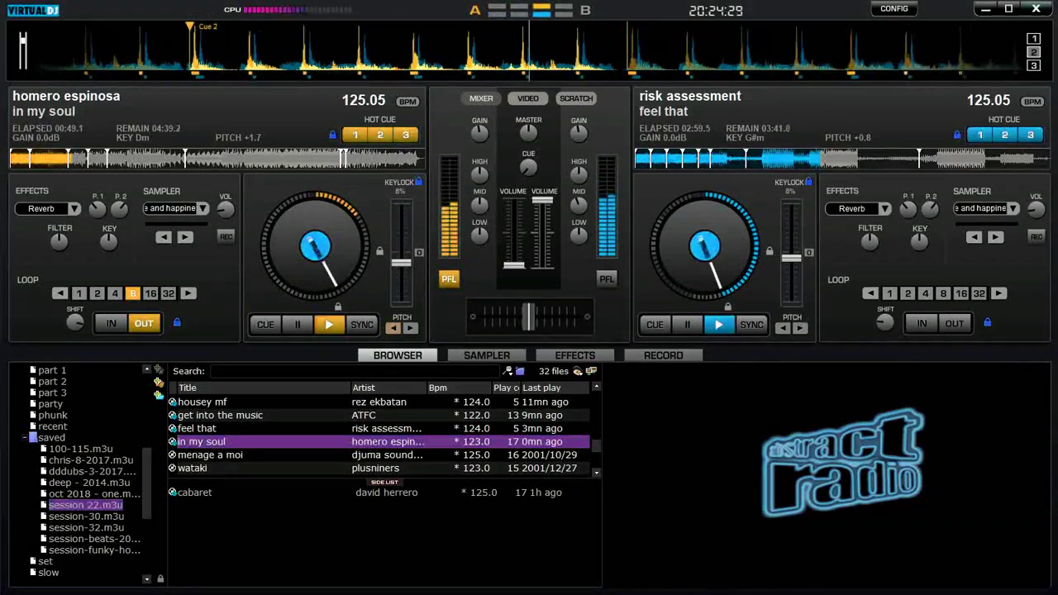
key("2")
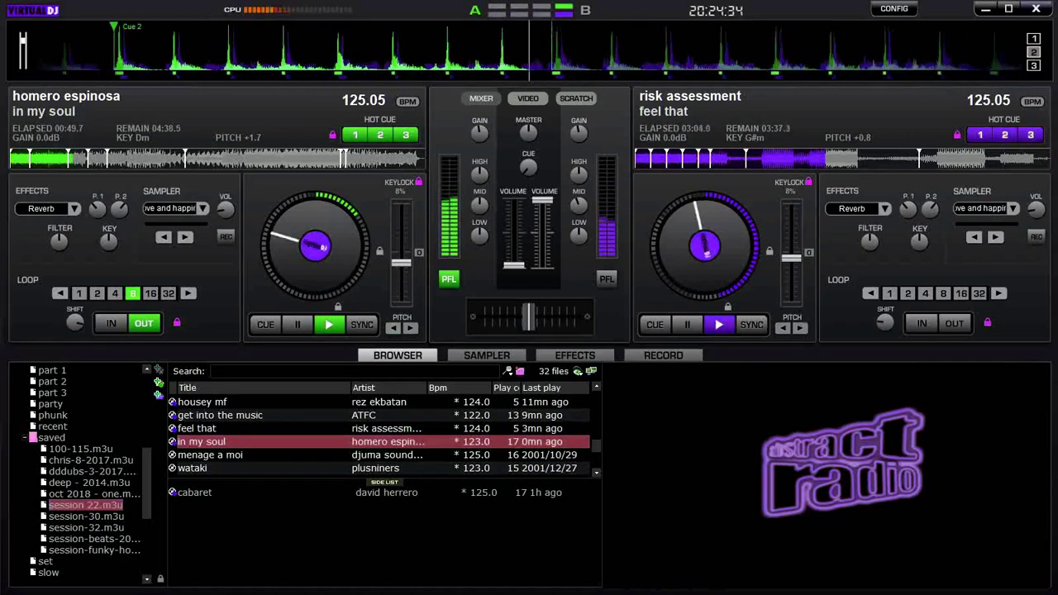
key("2")
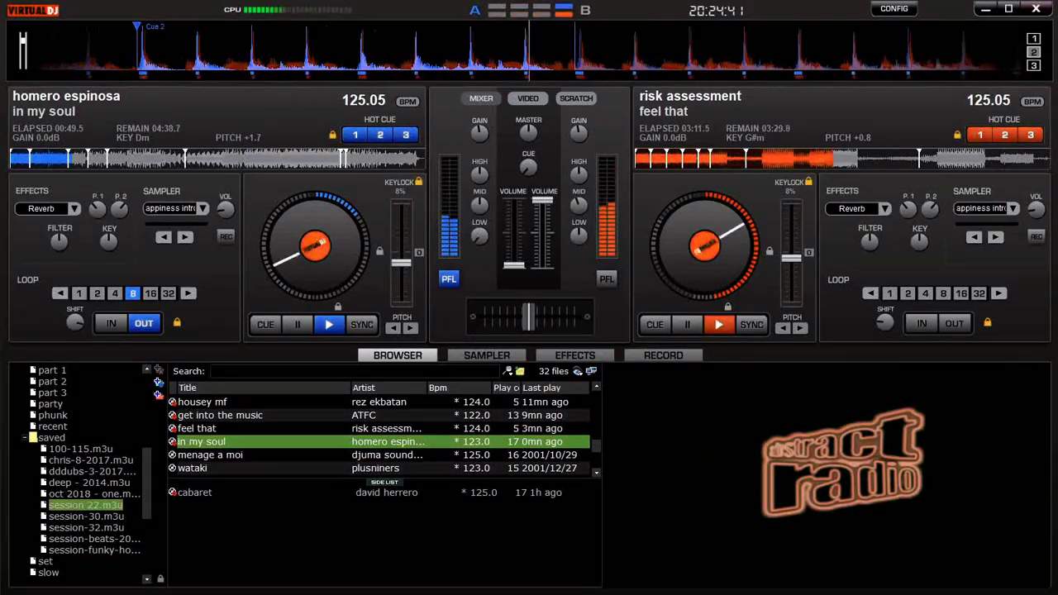
key("2")
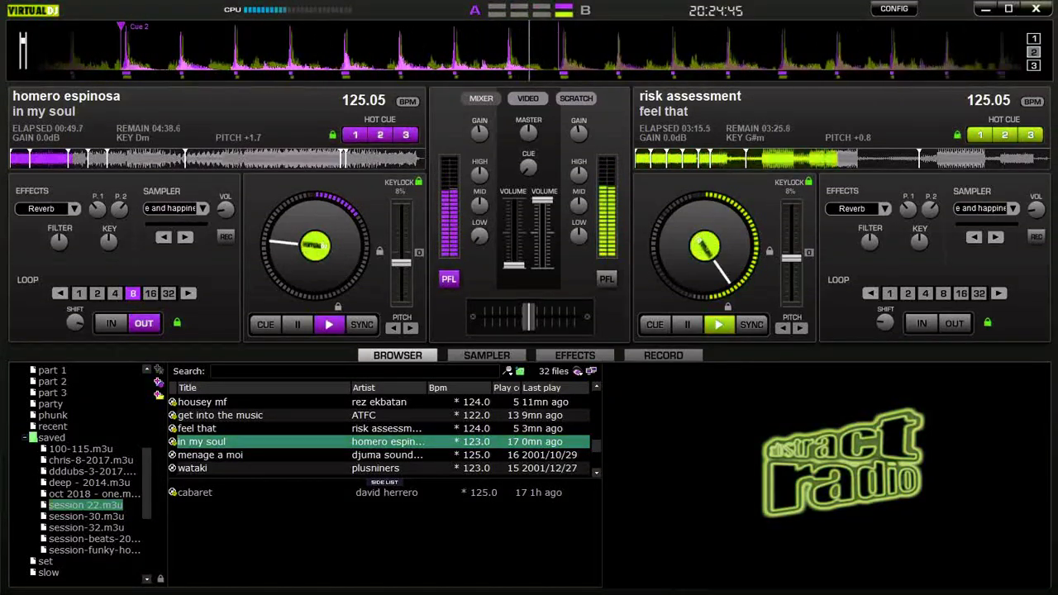
key("2")
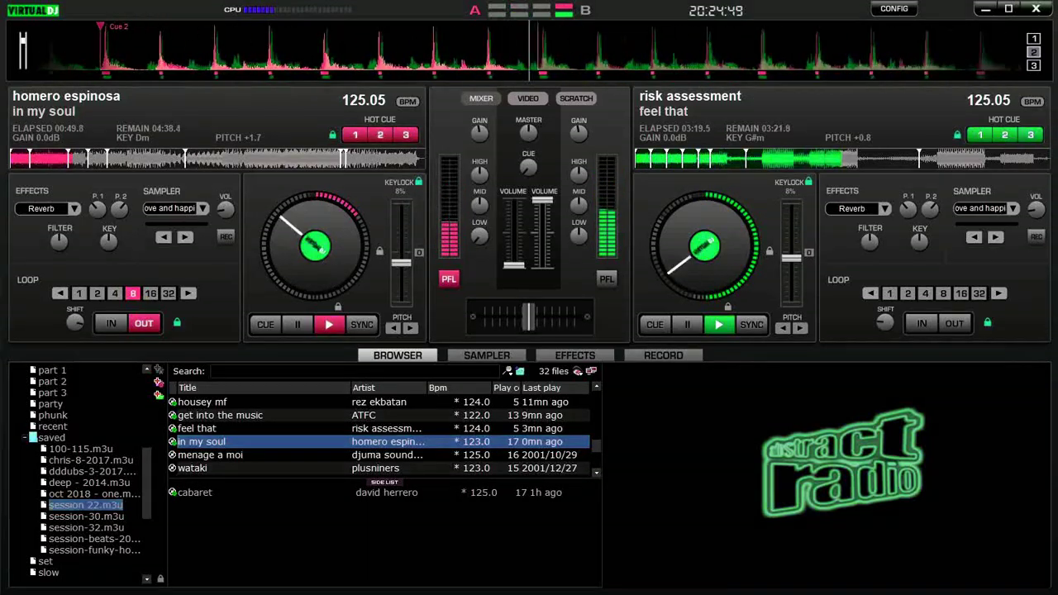
key("2")
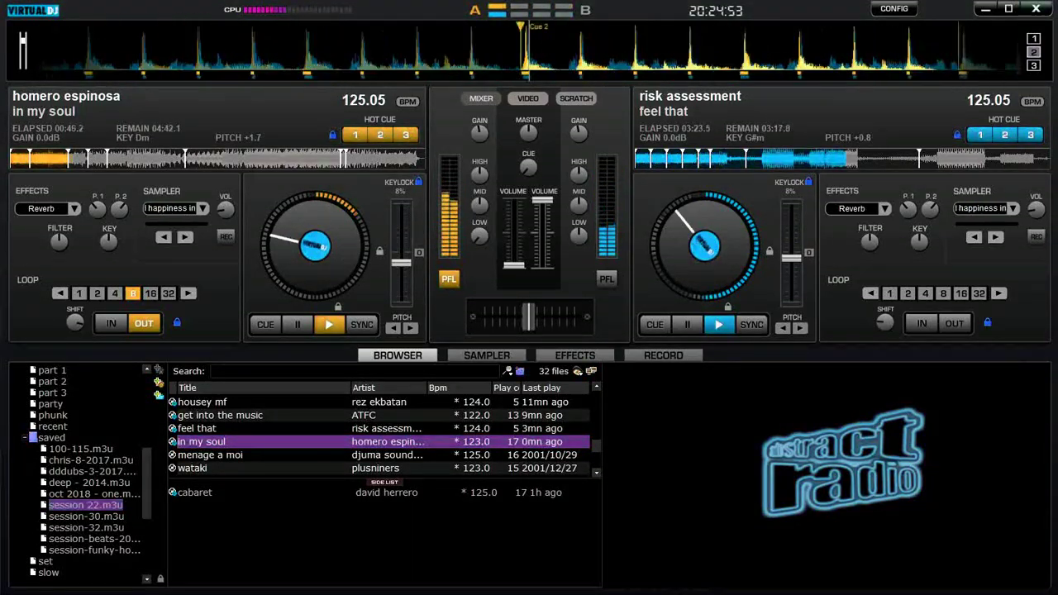
key("2")
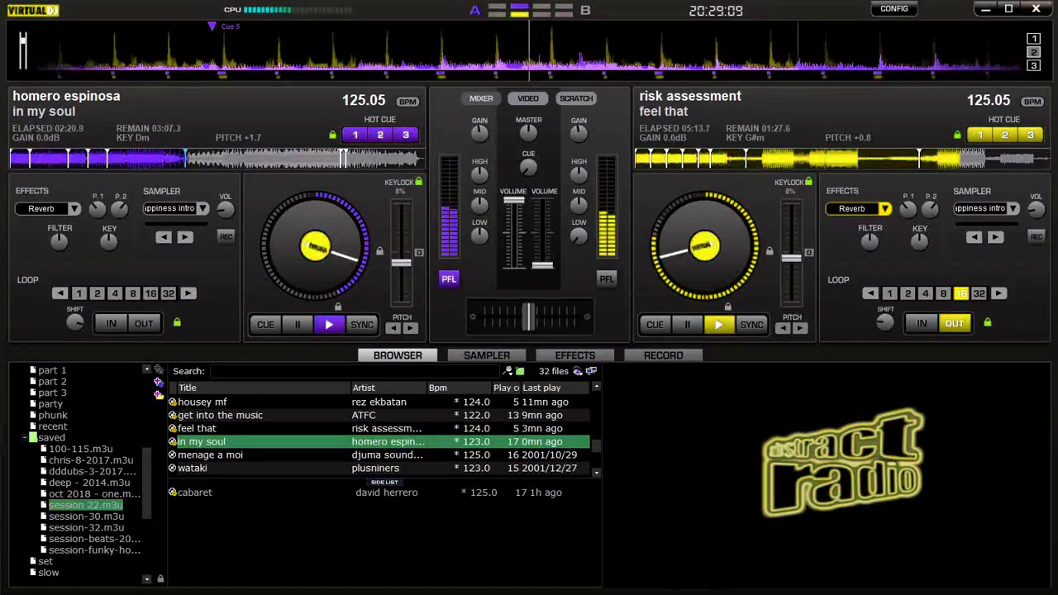
Load and start "menage a moi" from the session 22 playlist on deck B, and set an 8-beat loop at hot cue 2
left_click(211, 454)
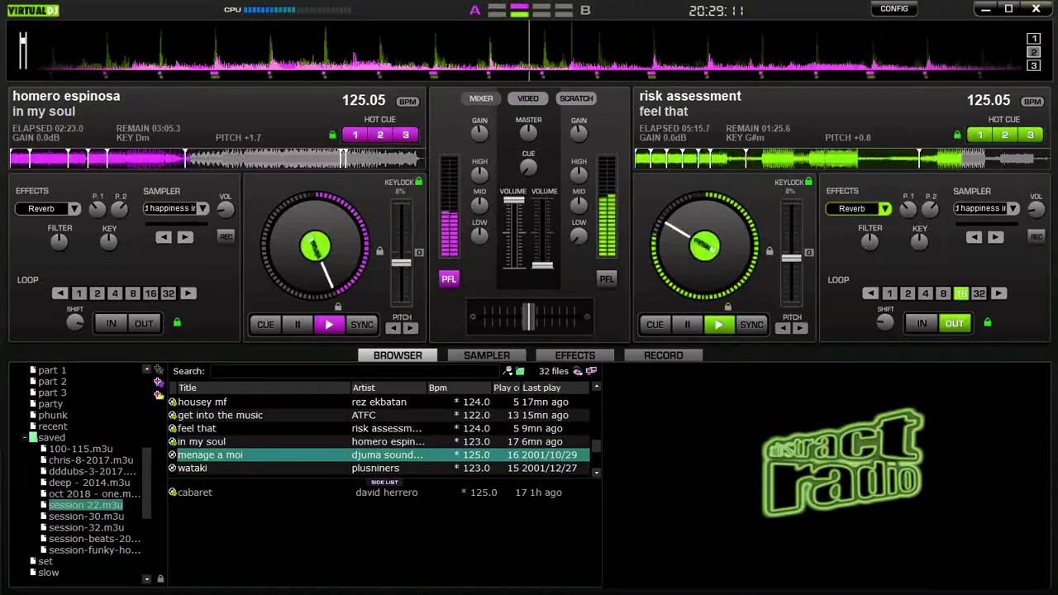
key("ctrl+Right")
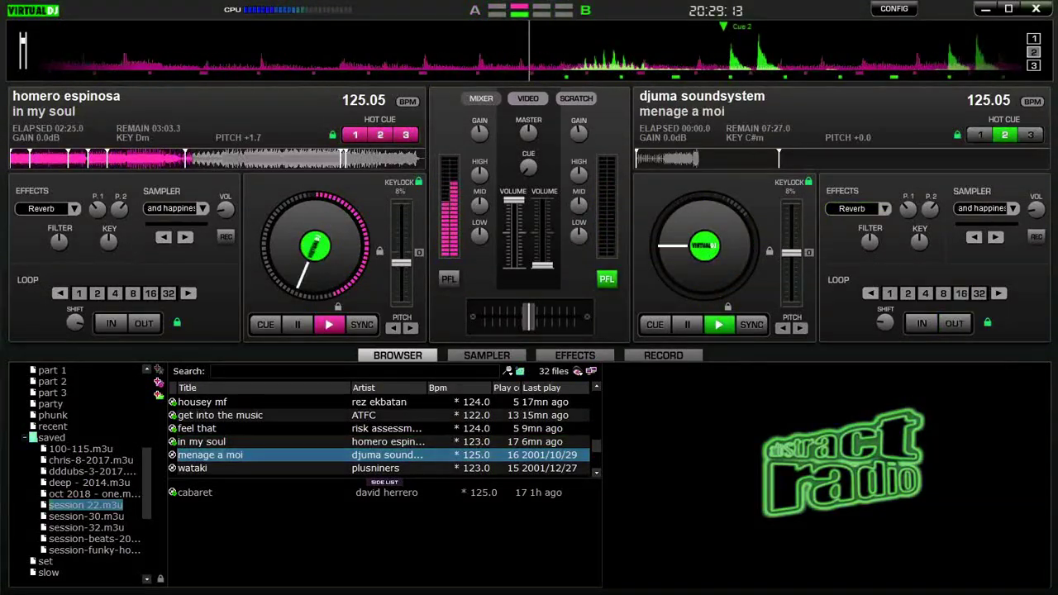
key("space")
key("l")
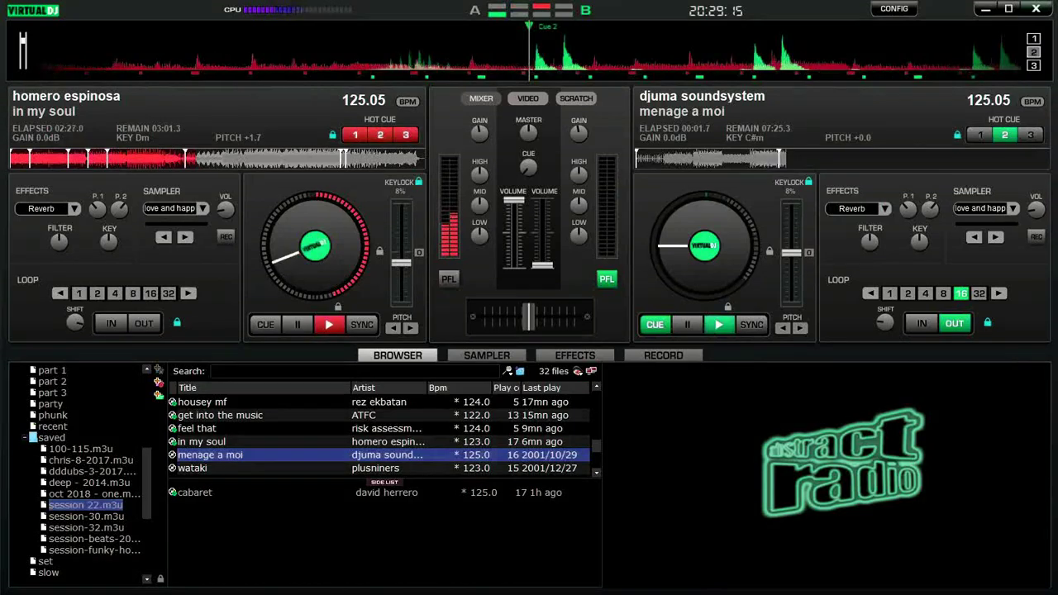
key("minus")
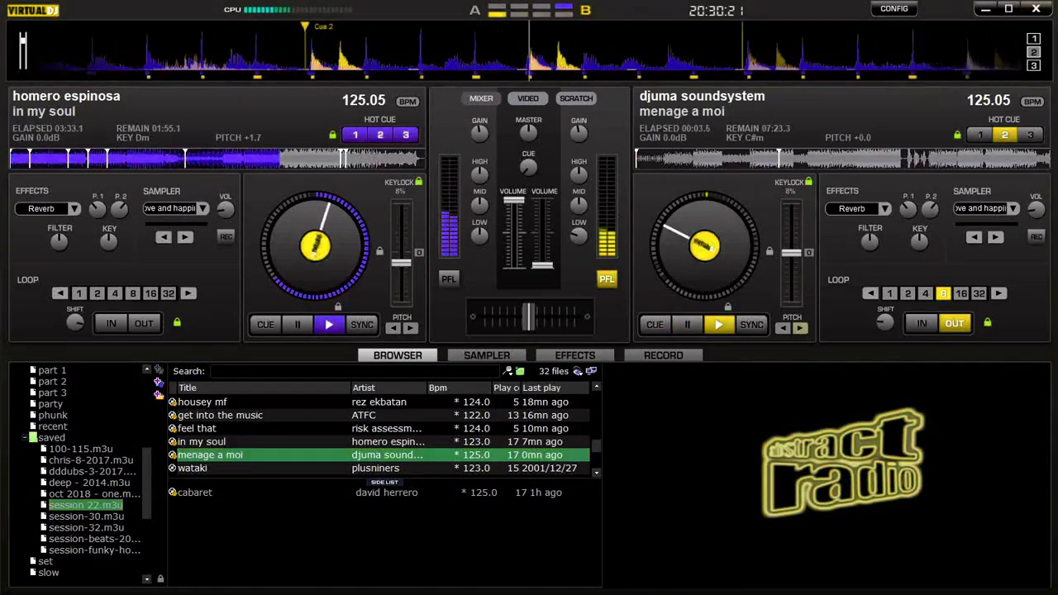
Set an 8-beat loop on "in my soul" on deck A while "menage a moi" plays on deck B
scroll(380, 435, "down", 2)
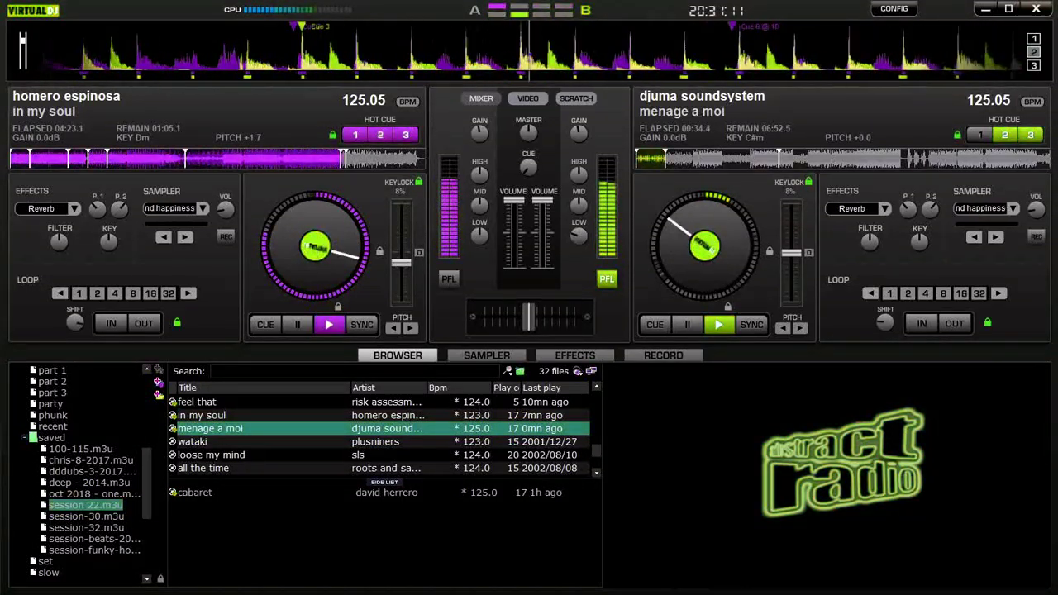
key("l")
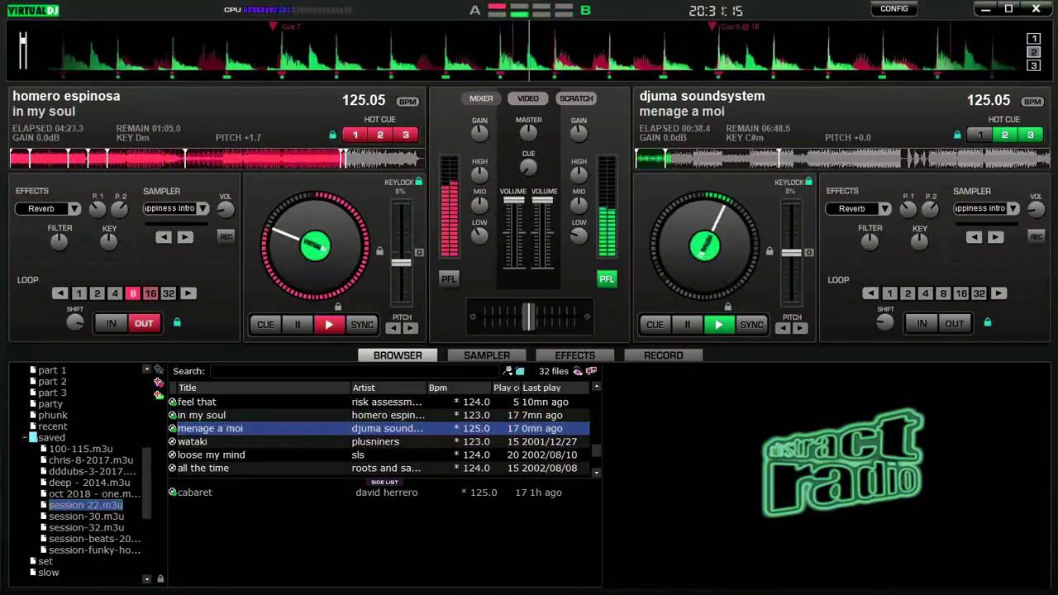
Extend the loop on "in my soul" on deck A to 16 beats and switch deck A's effect to TK Filters V2
key("Right")
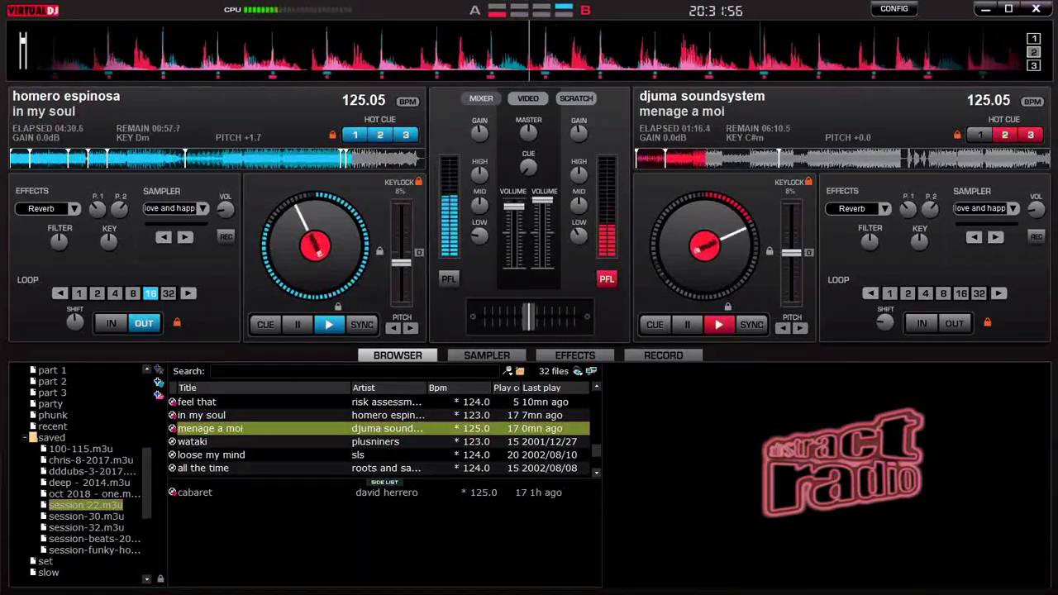
left_click(193, 442)
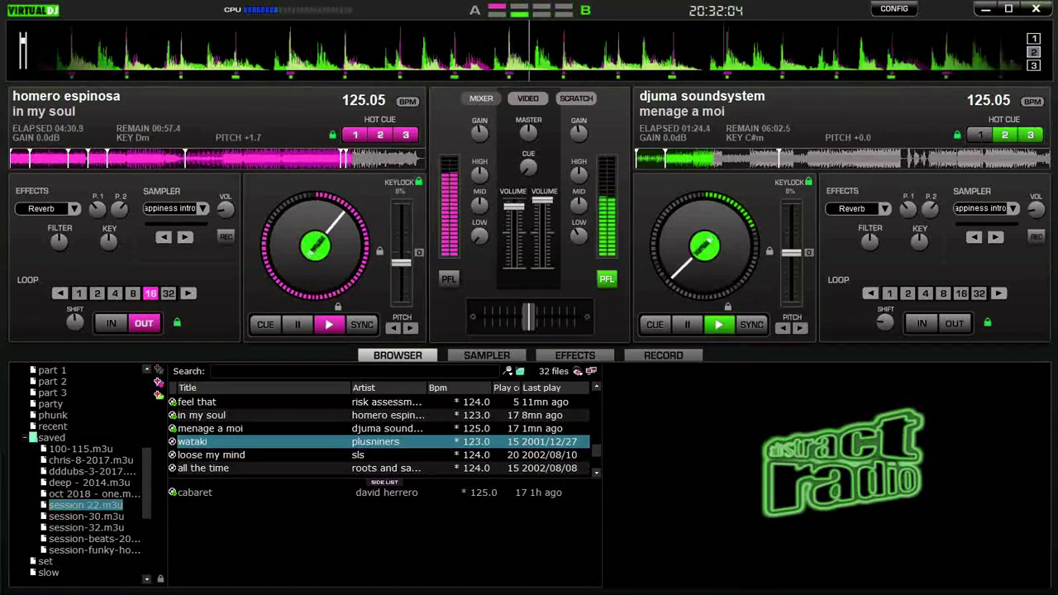
scroll(41, 208, "down", 4)
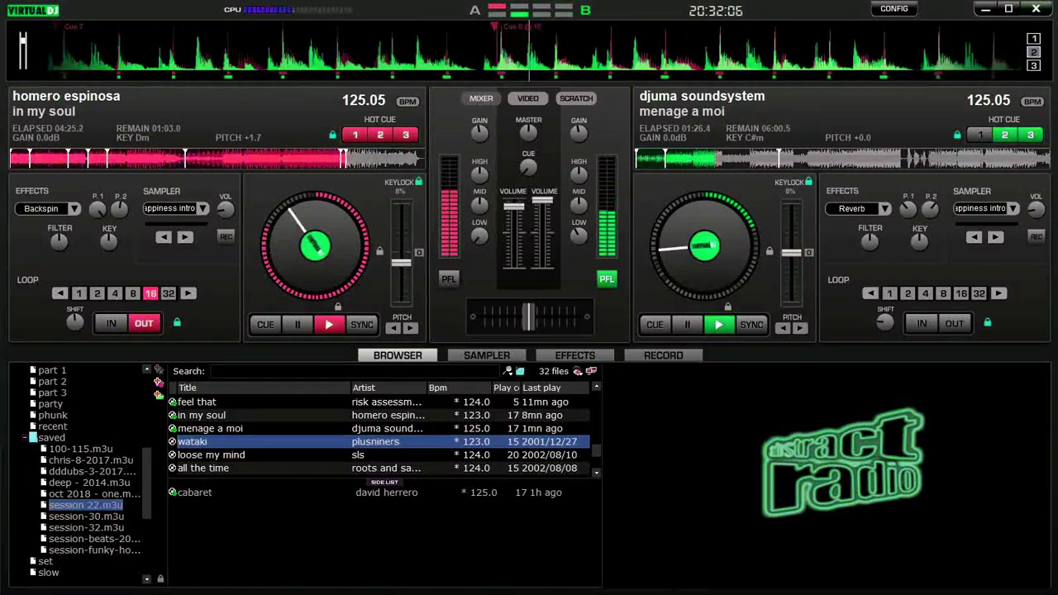
scroll(41, 208, "down", 4)
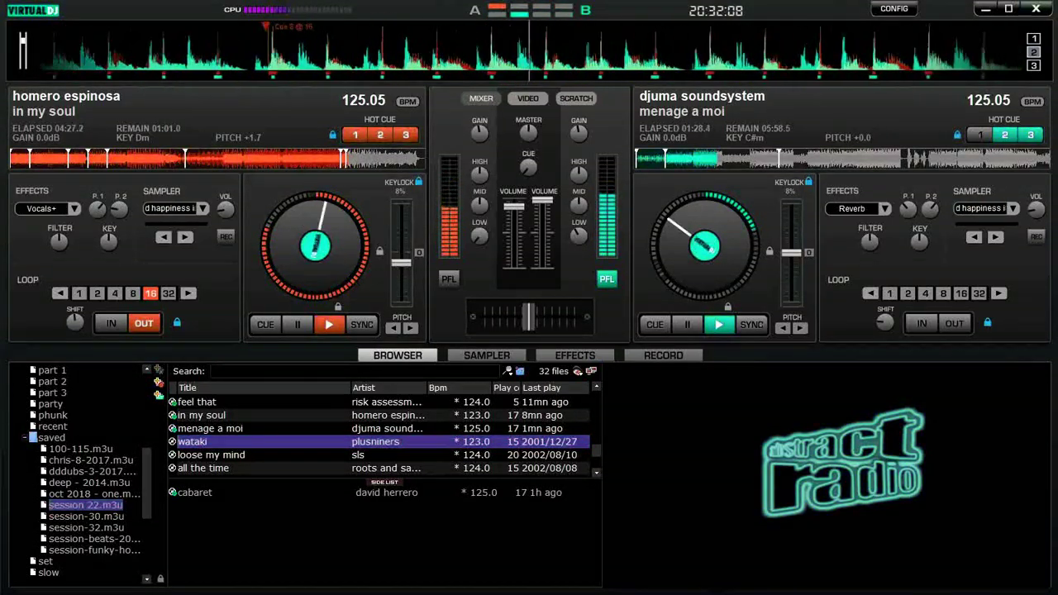
scroll(41, 209, "down", 1)
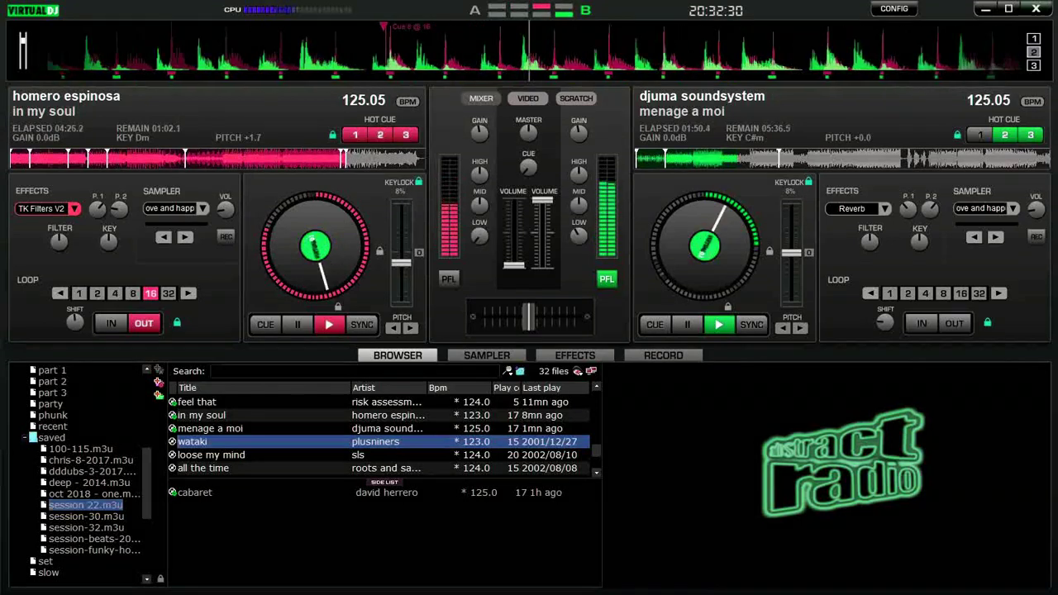
Load and start "wataki" from the session 22 playlist on deck A, and set an 8-beat loop at hot cue 2
left_click(211, 455)
key("ctrl+Left")
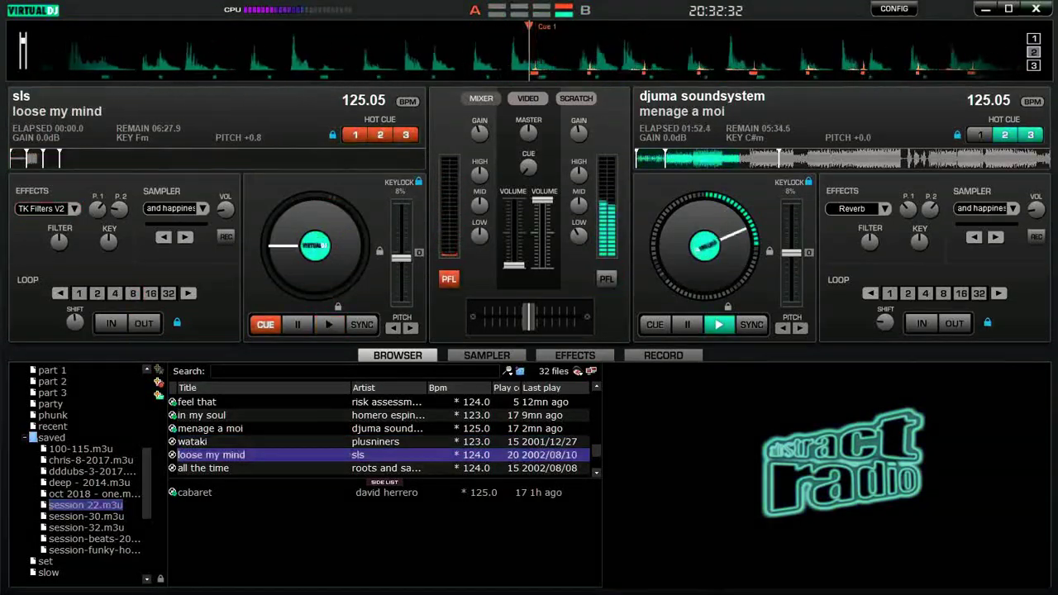
key("Up")
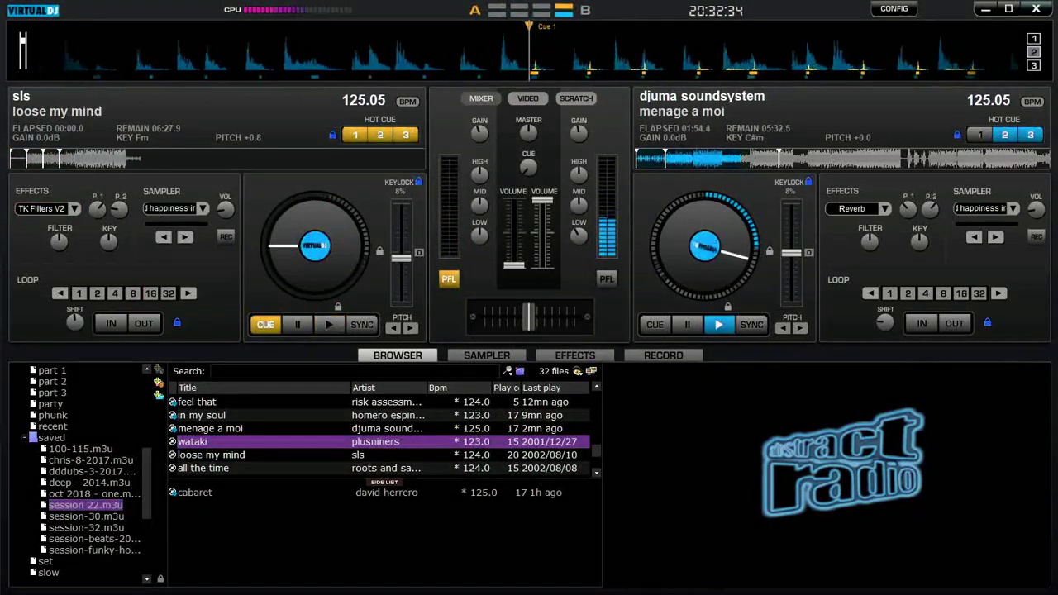
key("ctrl+Left")
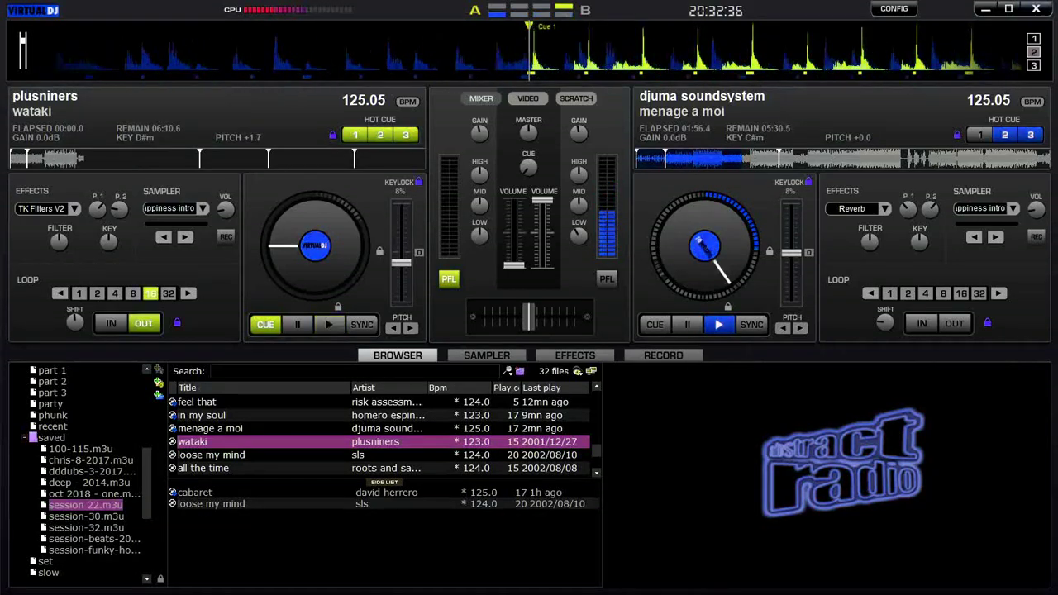
key("space")
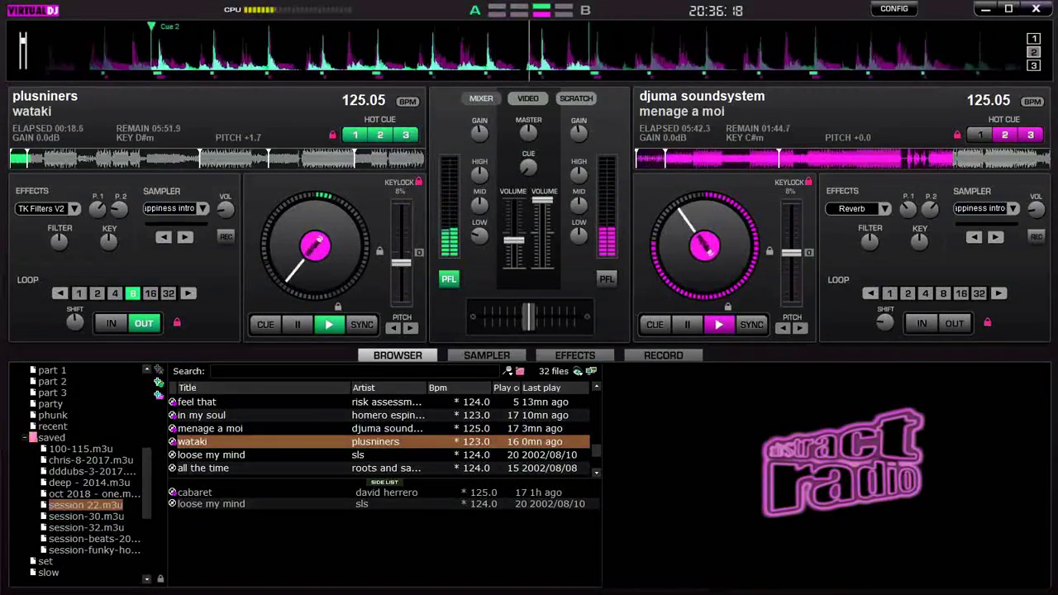
Set an 8-beat loop on "menage a moi" on deck B and release the loop on "wataki" on deck A
key("l")
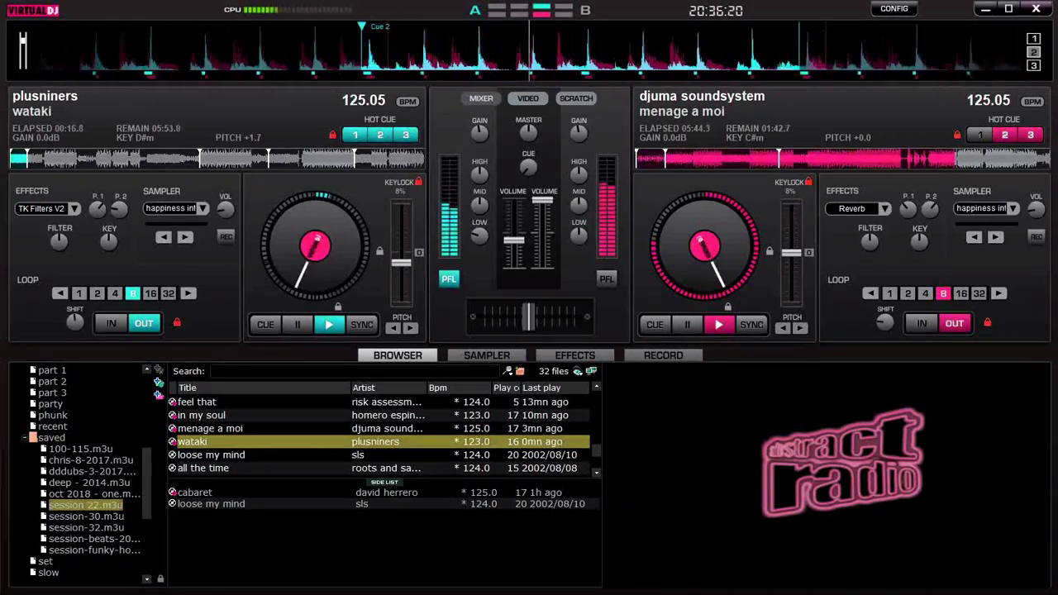
key("l")
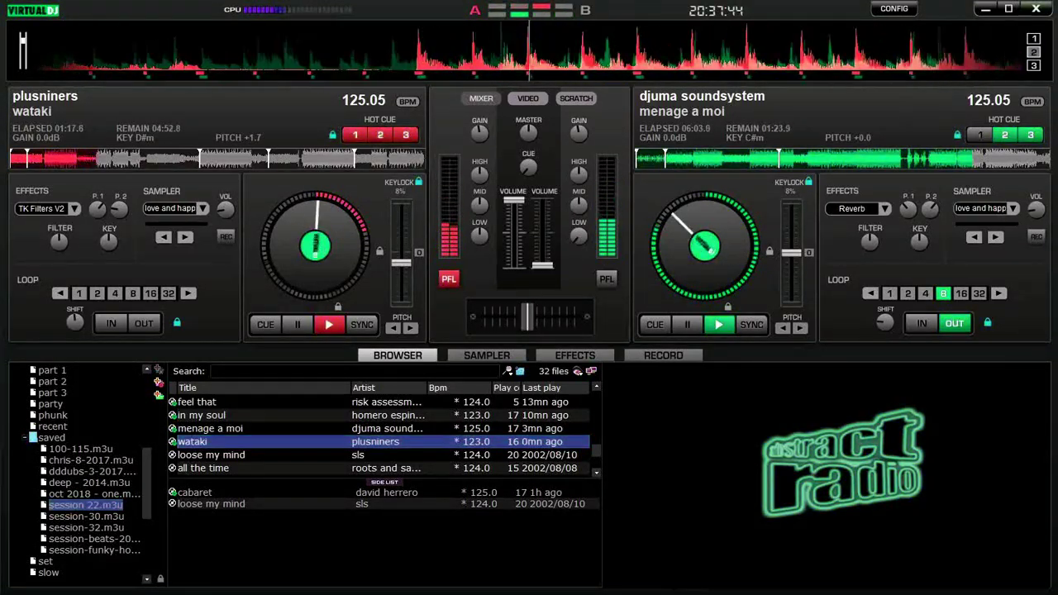
Load and start "loose my mind" from the session 22 playlist on deck B with an 8-beat loop
key("Down")
key("Right")
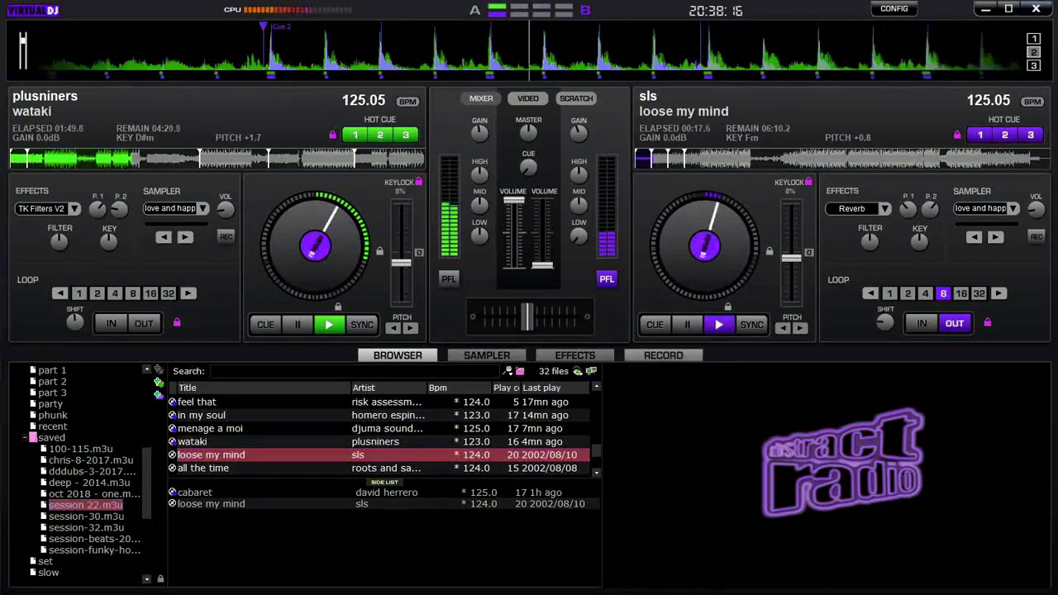
scroll(381, 435, "down", 4)
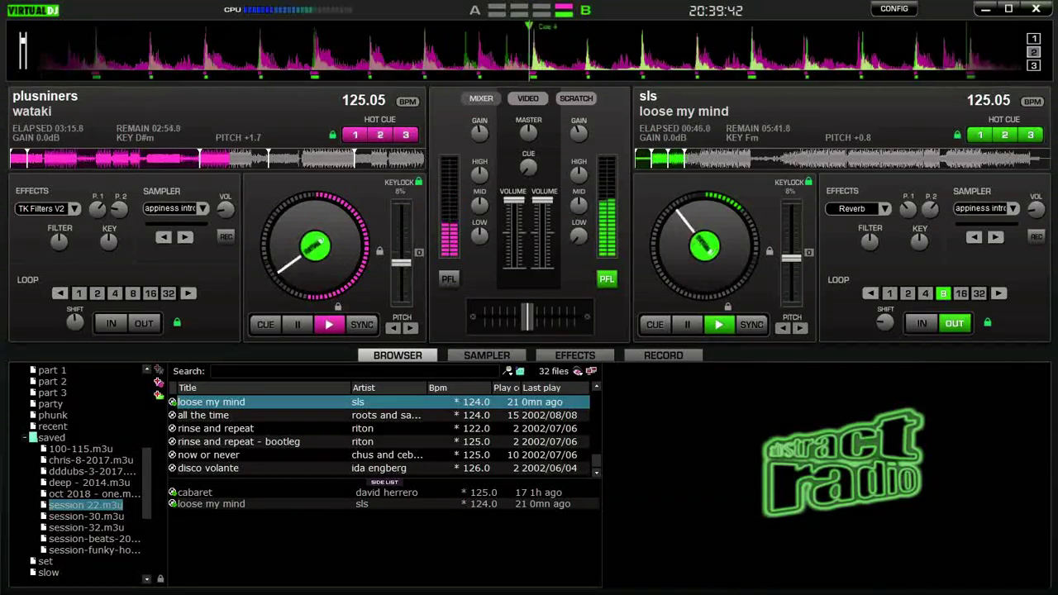
Set an 8-beat loop on "wataki" on deck A and release the loop on "loose my mind" on deck B
key("l")
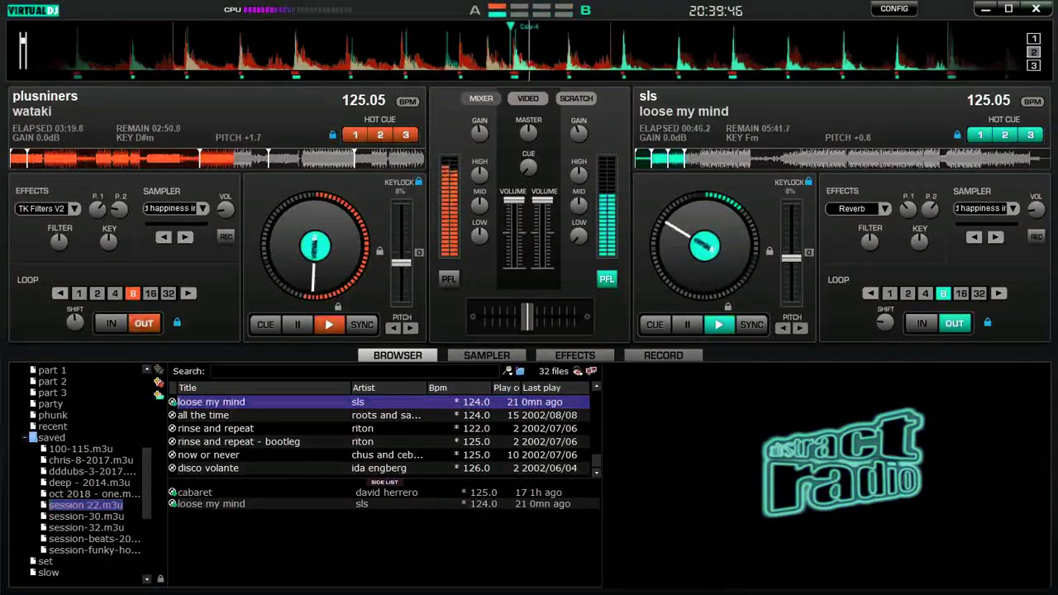
key("l")
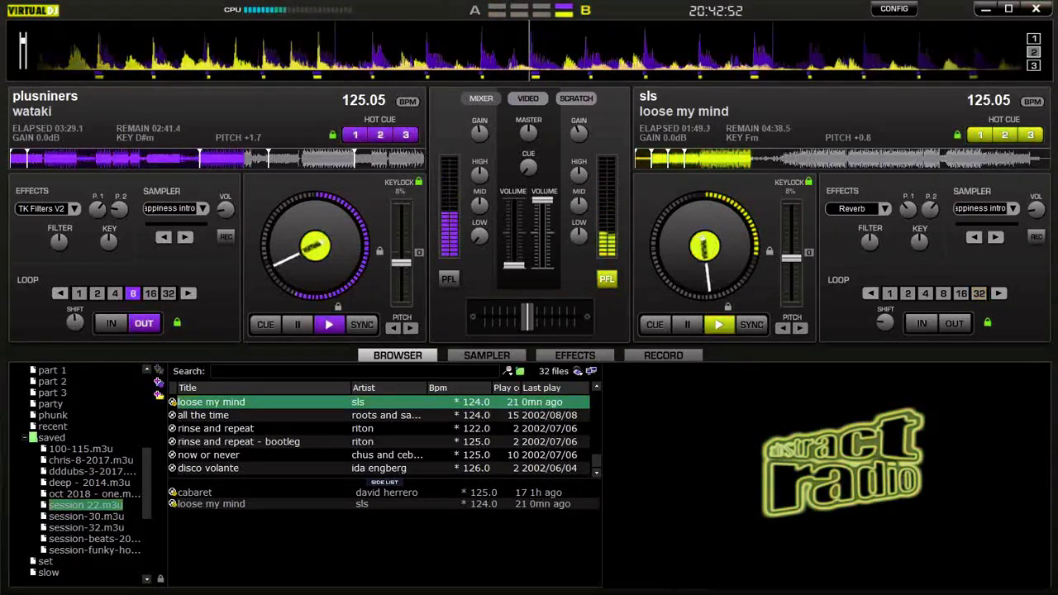
Load "all the time" from the session 22 playlist on deck A and start it at hot cue 3
left_click(203, 415)
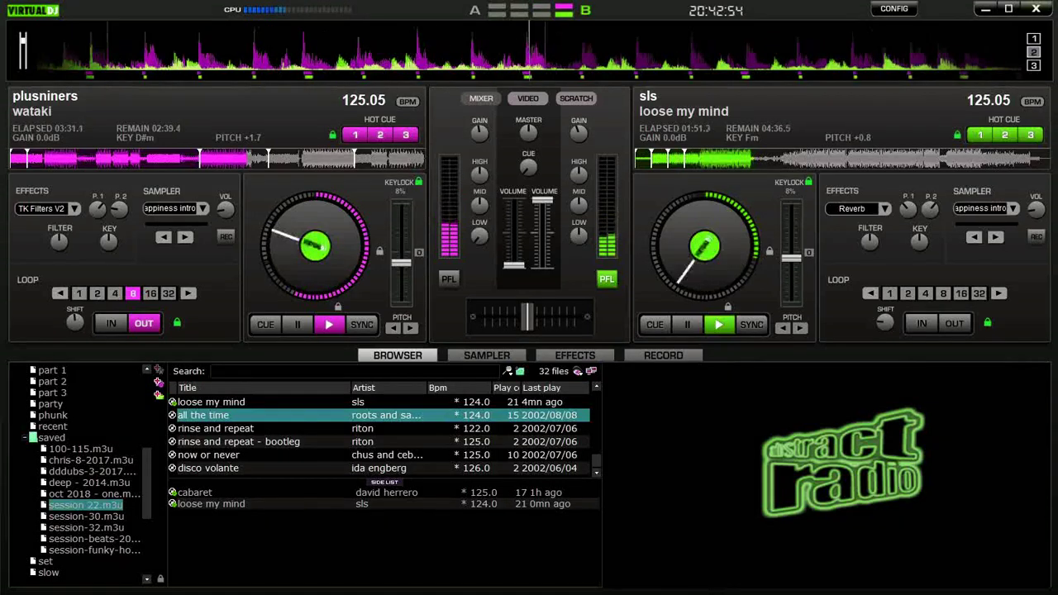
key("Left")
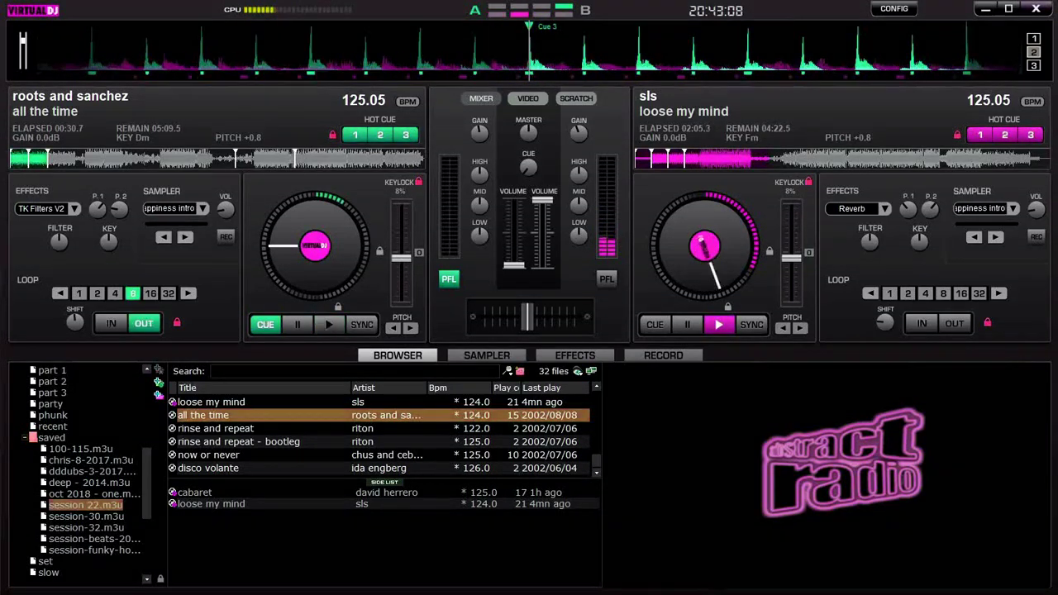
key("space")
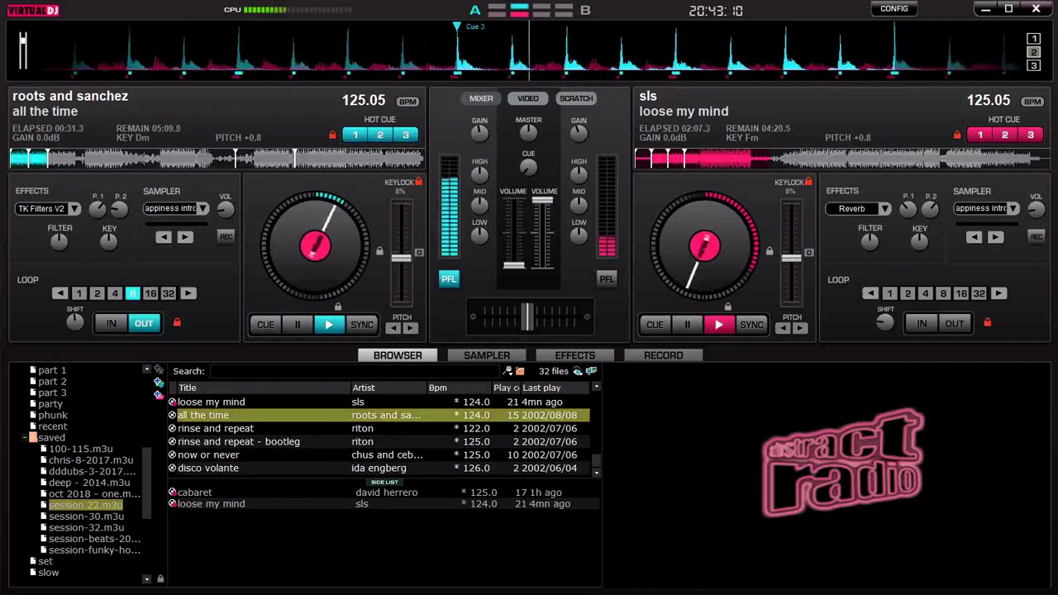
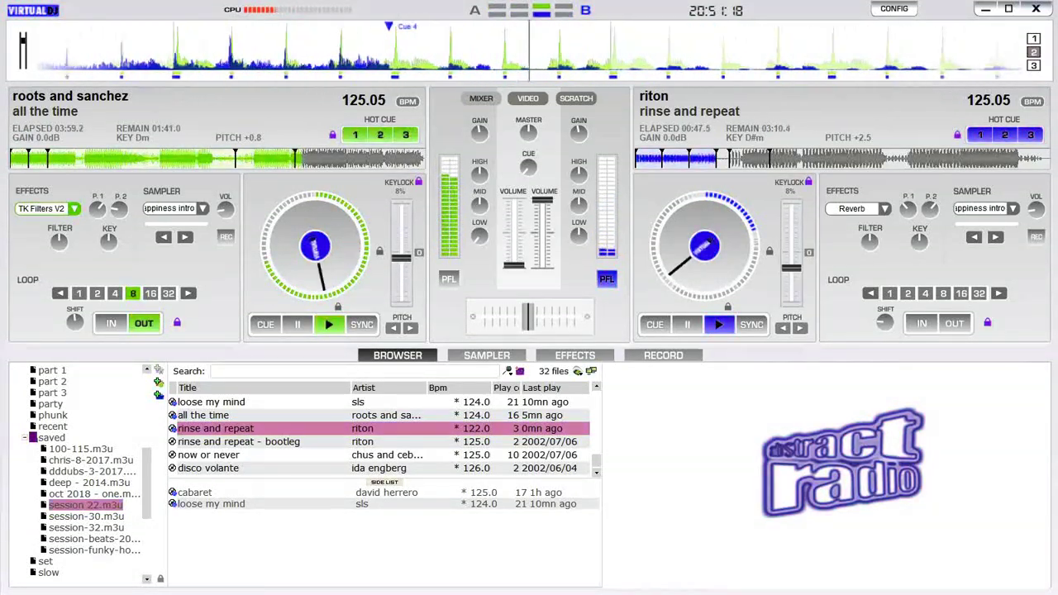
Load and start "rinse and repeat - bootleg" on deck A, and set a 16-beat loop on "rinse and repeat" on deck B
left_click(238, 442)
key("ctrl+Left")
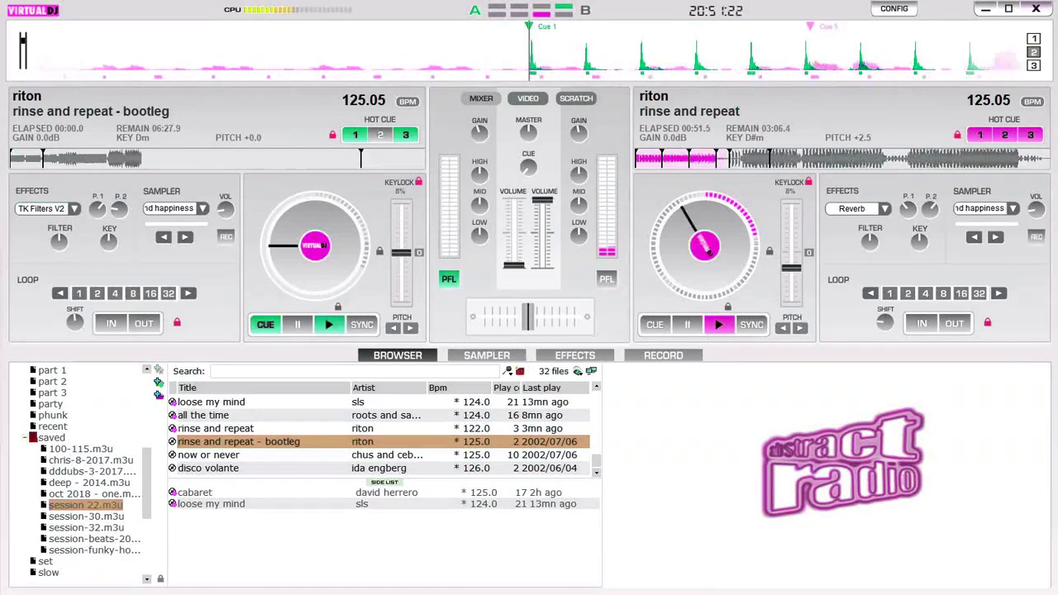
key("3")
key("8")
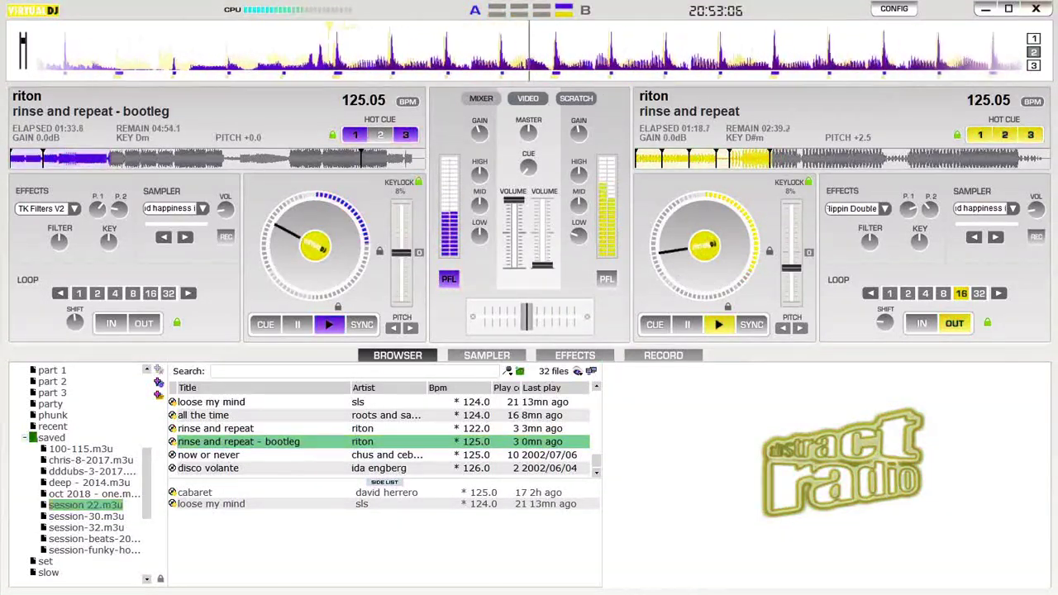
Load and start "now or never" on deck B, and set an 8-beat loop on "rinse and repeat - bootleg" on deck A
left_click(238, 455)
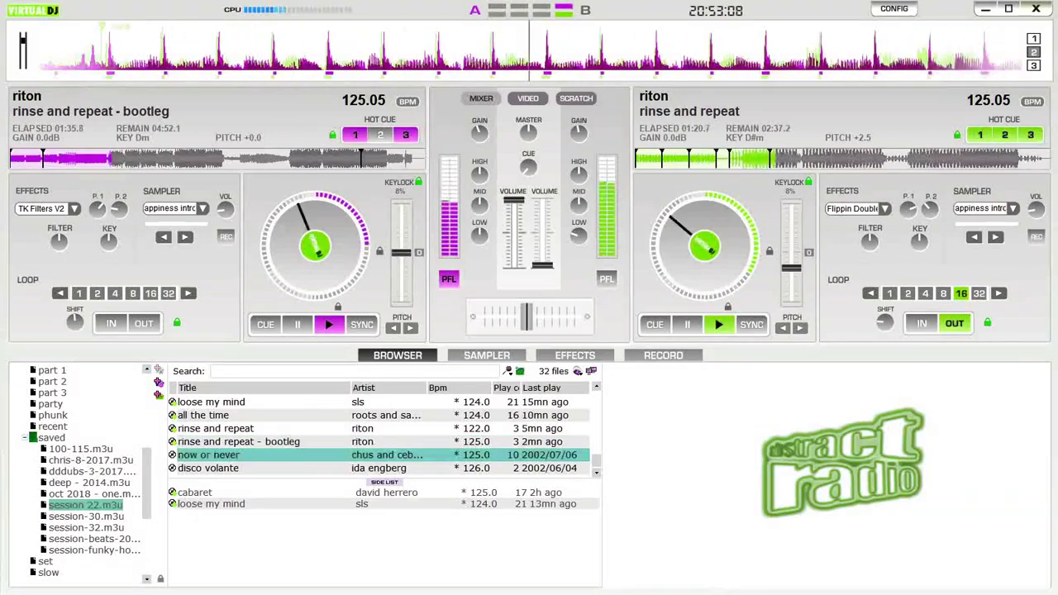
key("Right")
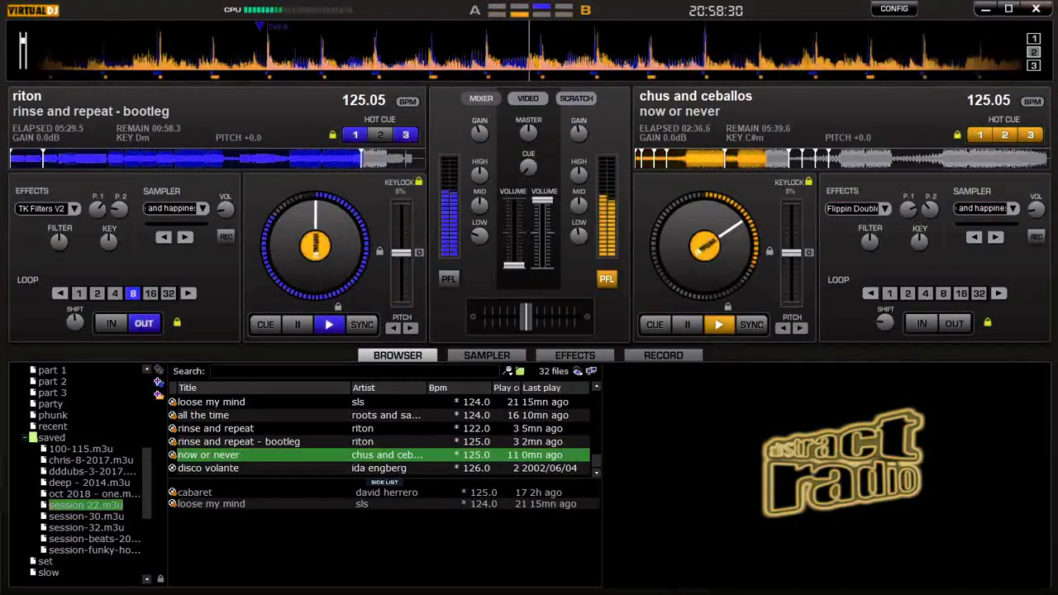
Load "disco volante" from the session 22 playlist on deck A, return it to hot cue 1 and start it
left_click(208, 468)
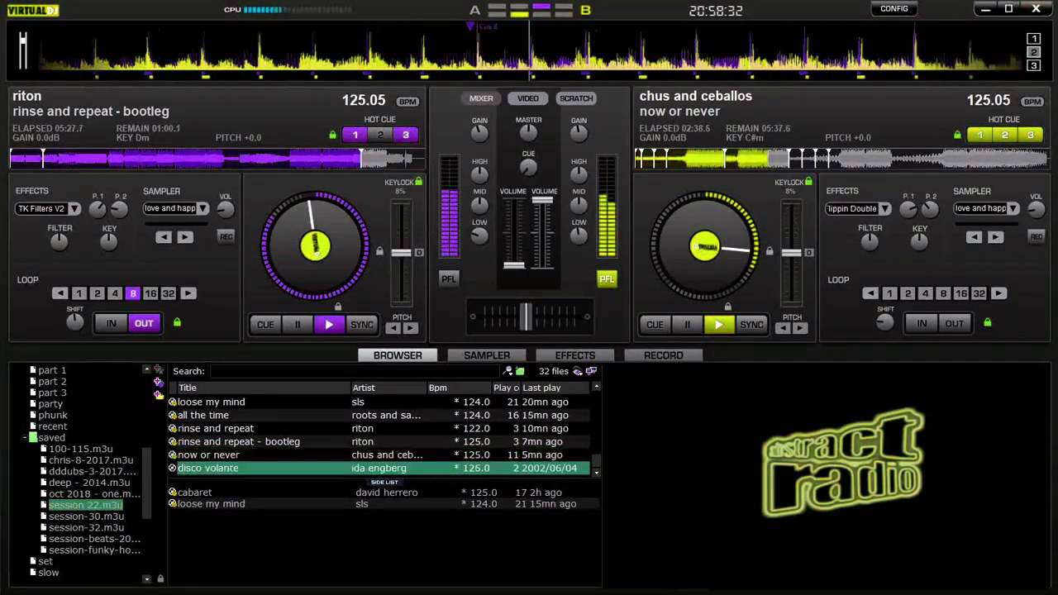
key("Left")
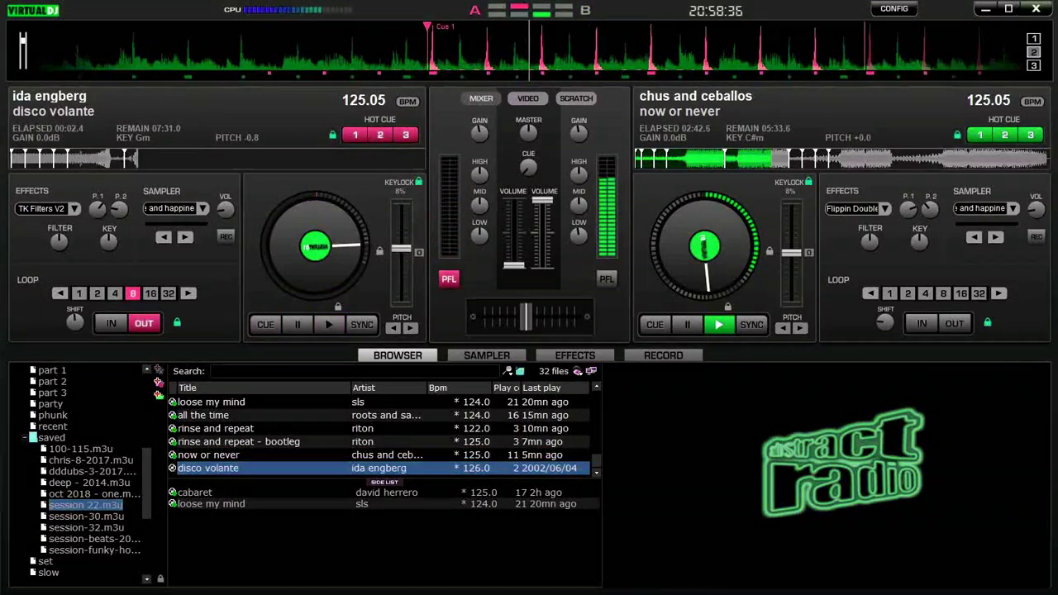
key("a")
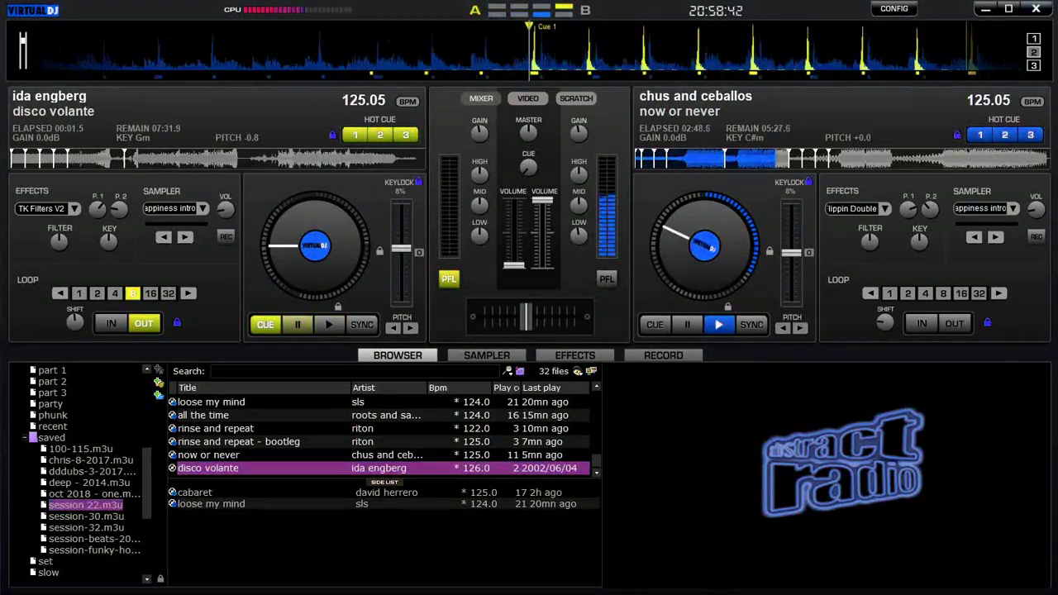
key("space")
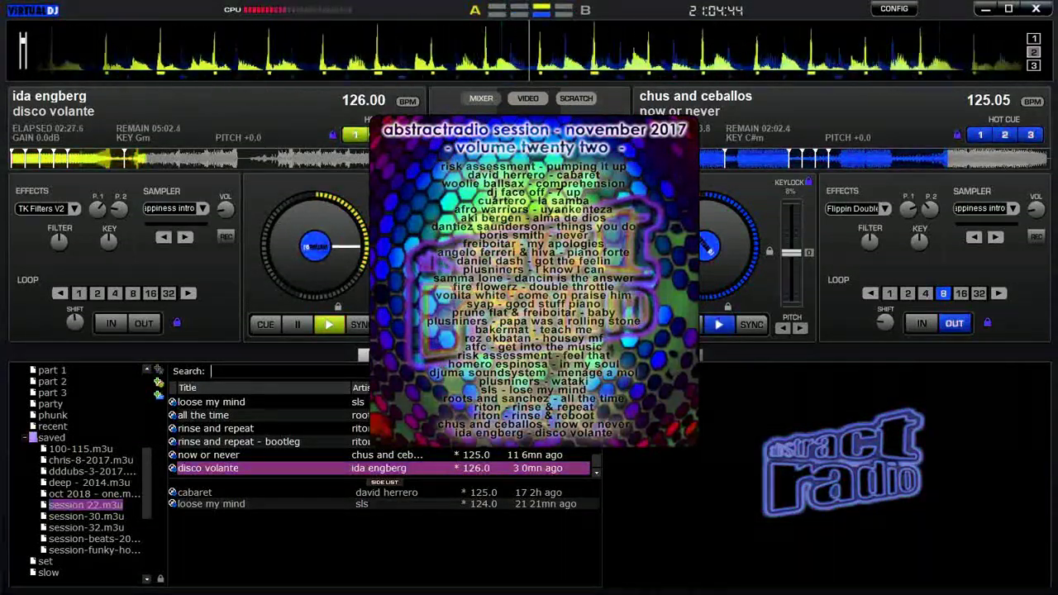
Search the tracks for "chef" and try to load "muppet chef" on deck B
type("chef")
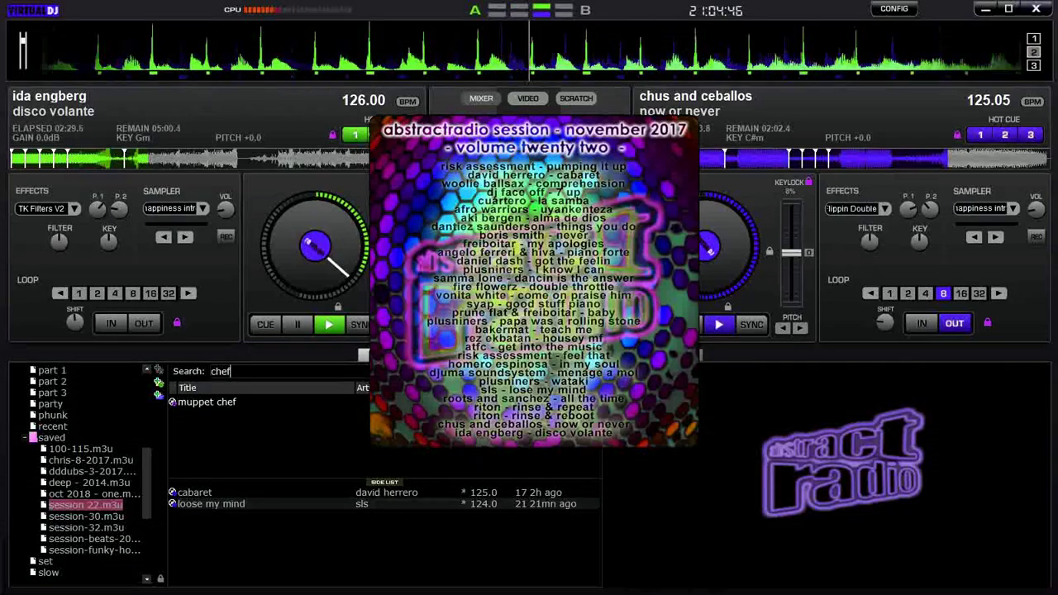
left_click(207, 401)
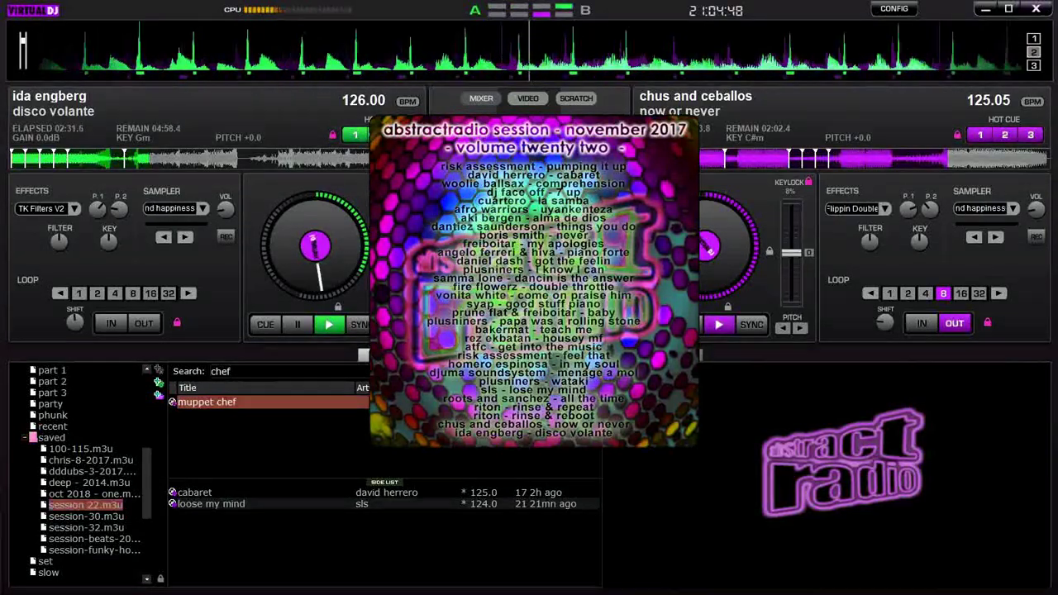
key("ctrl+Right")
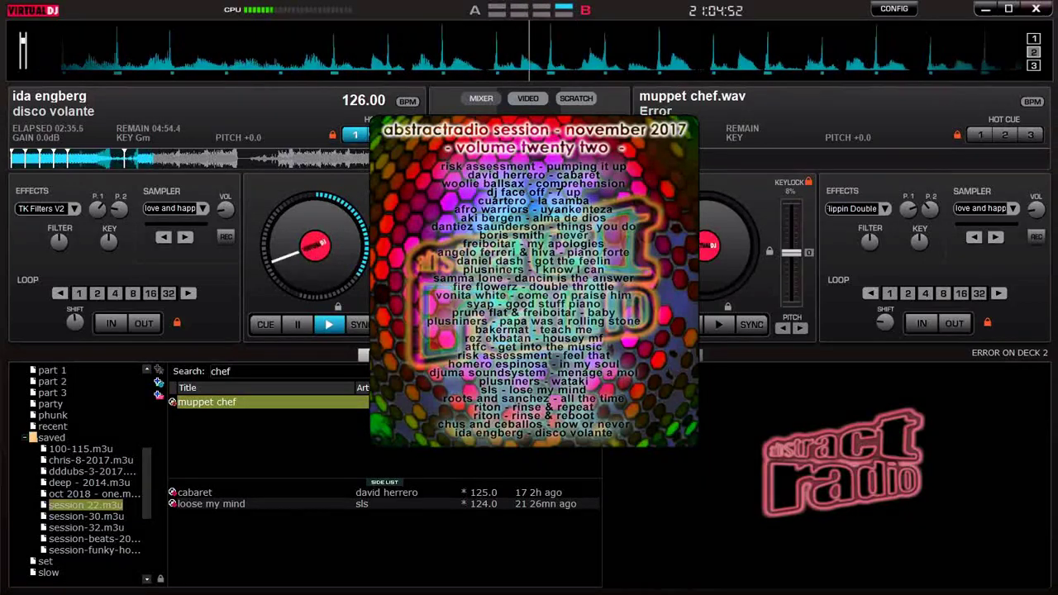
Replace the search text with "muppet" and add the track "muppet chef" to the side list
key("BackSpace")
key("BackSpace")
key("BackSpace")
key("BackSpace")
type("muppet")
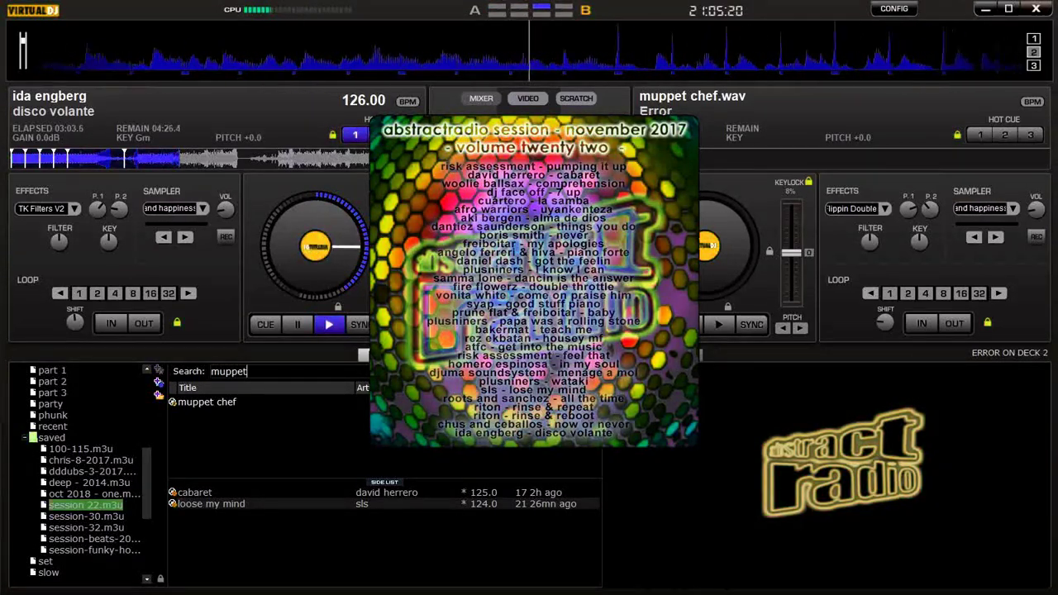
left_click(207, 516)
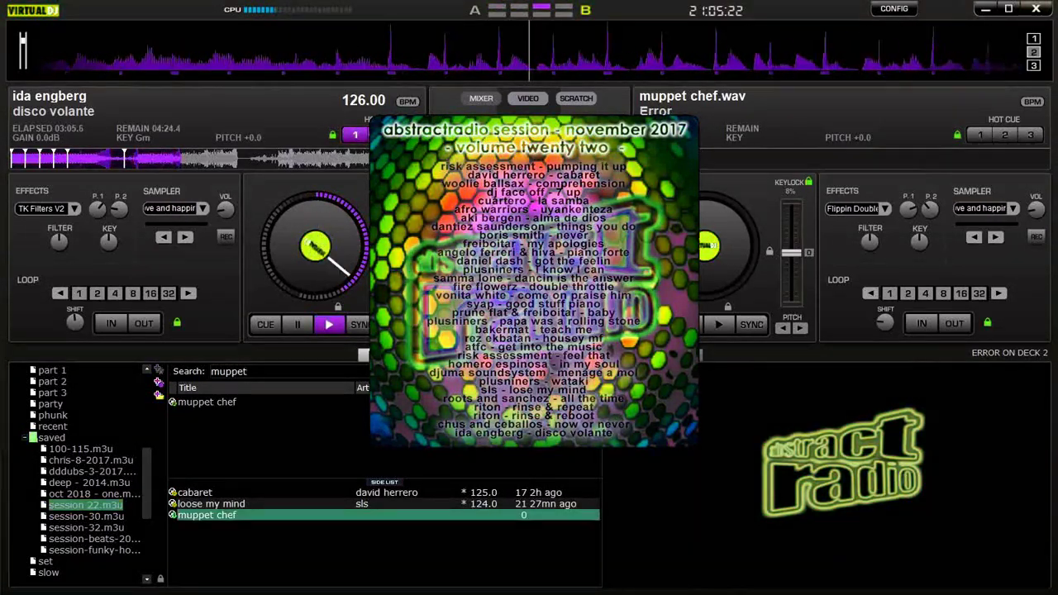